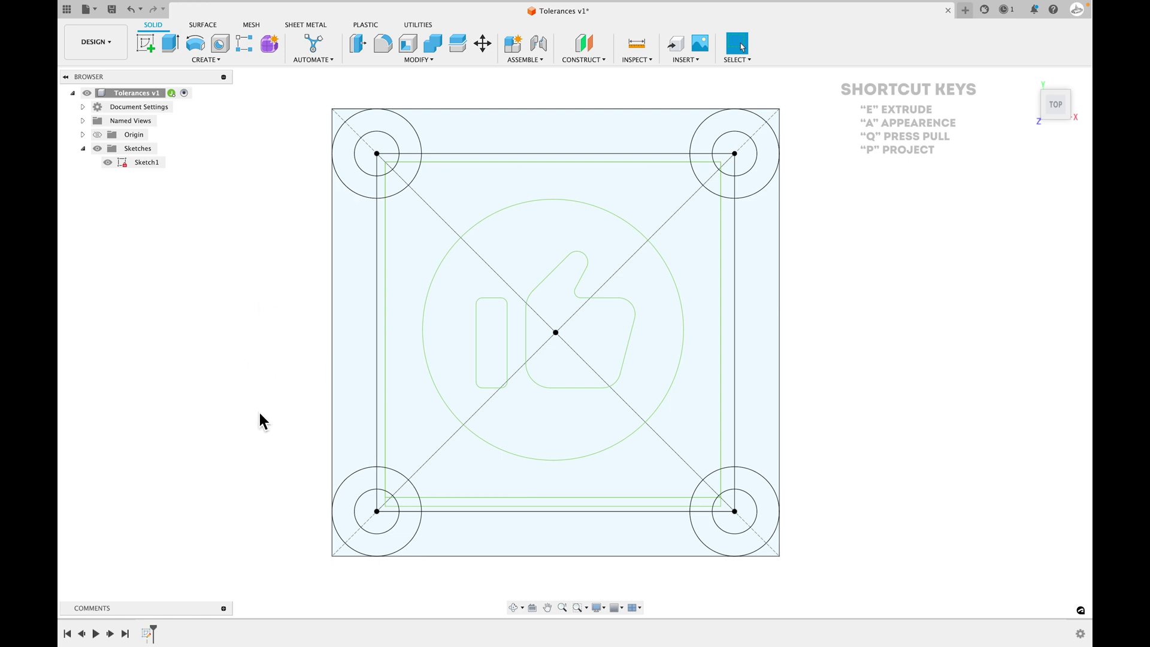
# - Select the top-left, top and top-right border and corner-ring profiles for extrusion
pyautogui.moveTo(261, 421)
pyautogui.keyDown('shift'); pyautogui.mouseDown(button='middle')
pyautogui.moveTo(257, 375)
pyautogui.moveTo(254, 393)
pyautogui.mouseUp(button='middle'); pyautogui.keyUp('shift')
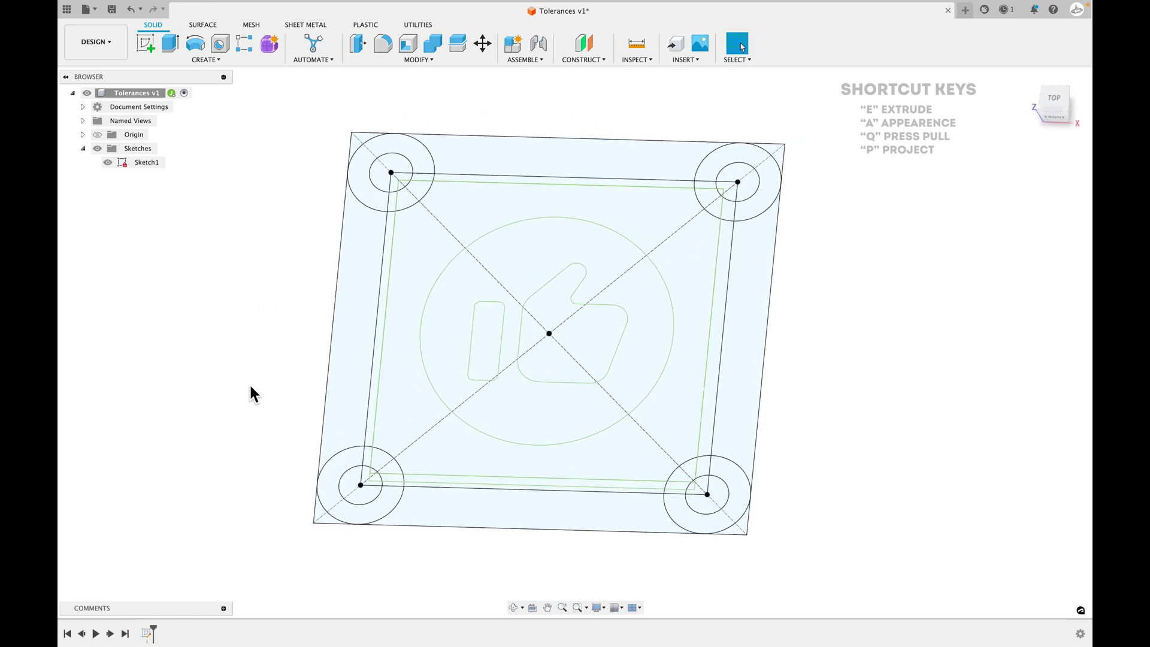
pyautogui.press('e')
pyautogui.click(374, 179)
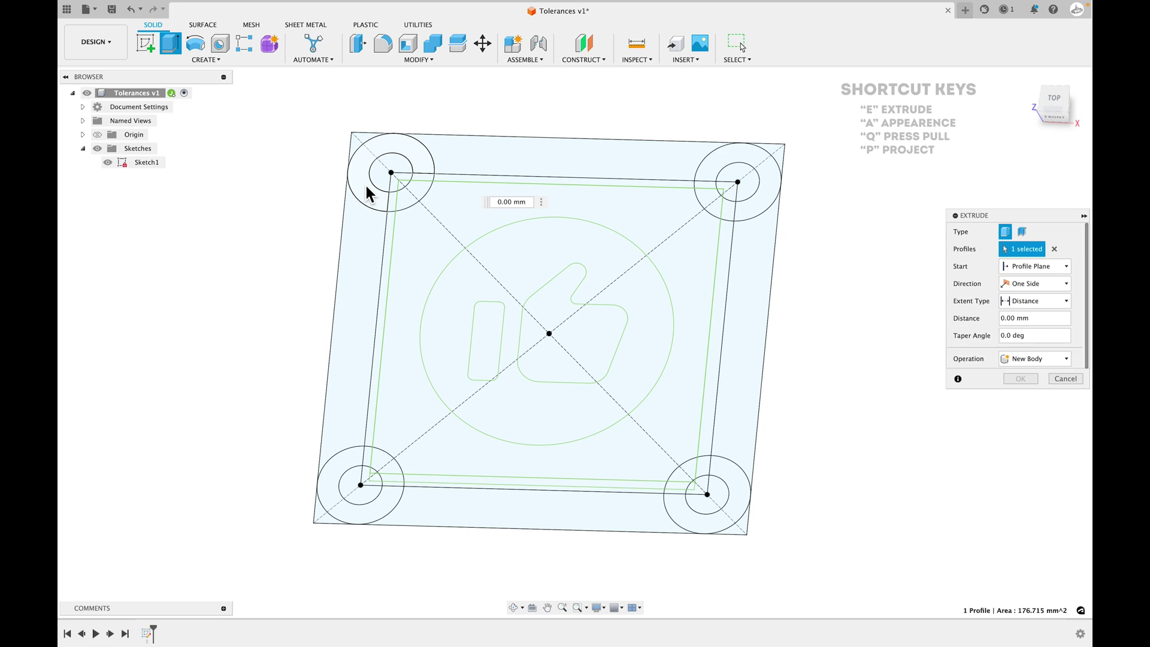
pyautogui.click(353, 273)
pyautogui.click(473, 167)
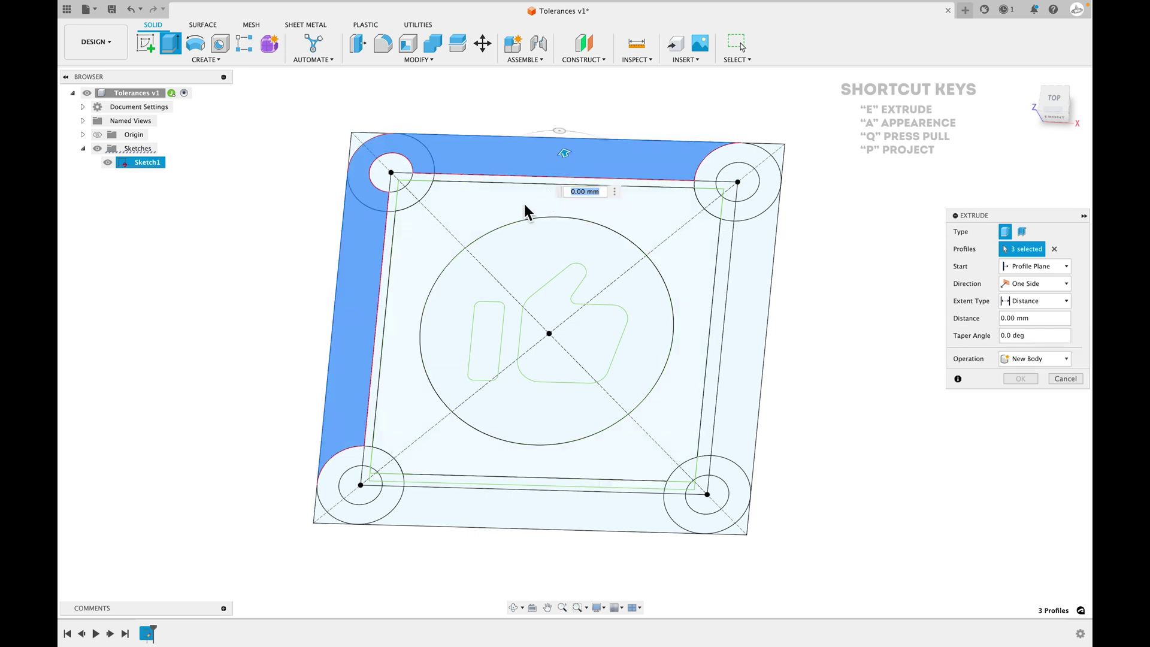
pyautogui.click(444, 188)
pyautogui.click(422, 191)
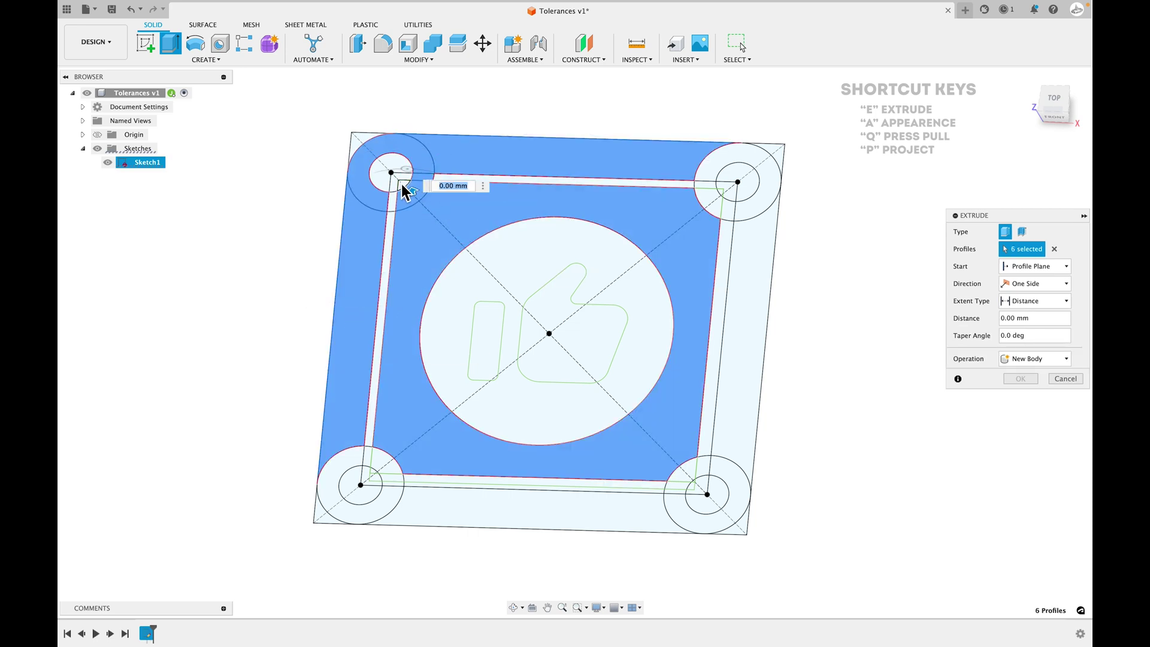
pyautogui.click(383, 258)
pyautogui.click(492, 179)
pyautogui.click(659, 180)
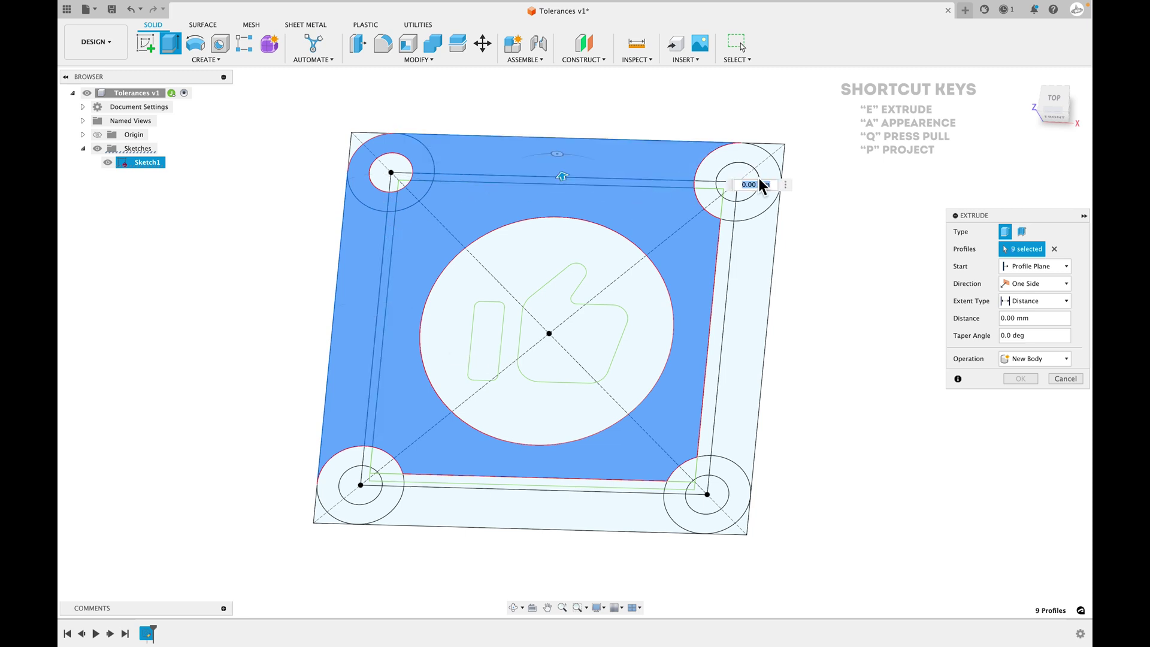
pyautogui.click(720, 161)
pyautogui.click(714, 183)
pyautogui.click(725, 202)
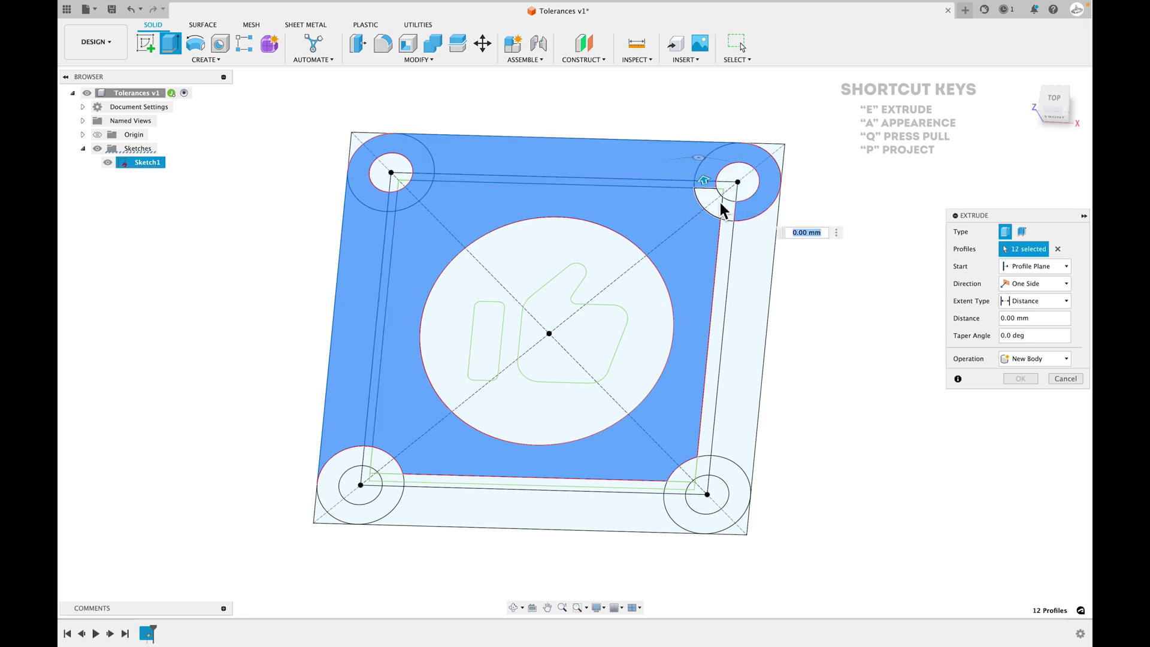
pyautogui.click(739, 248)
pyautogui.click(735, 260)
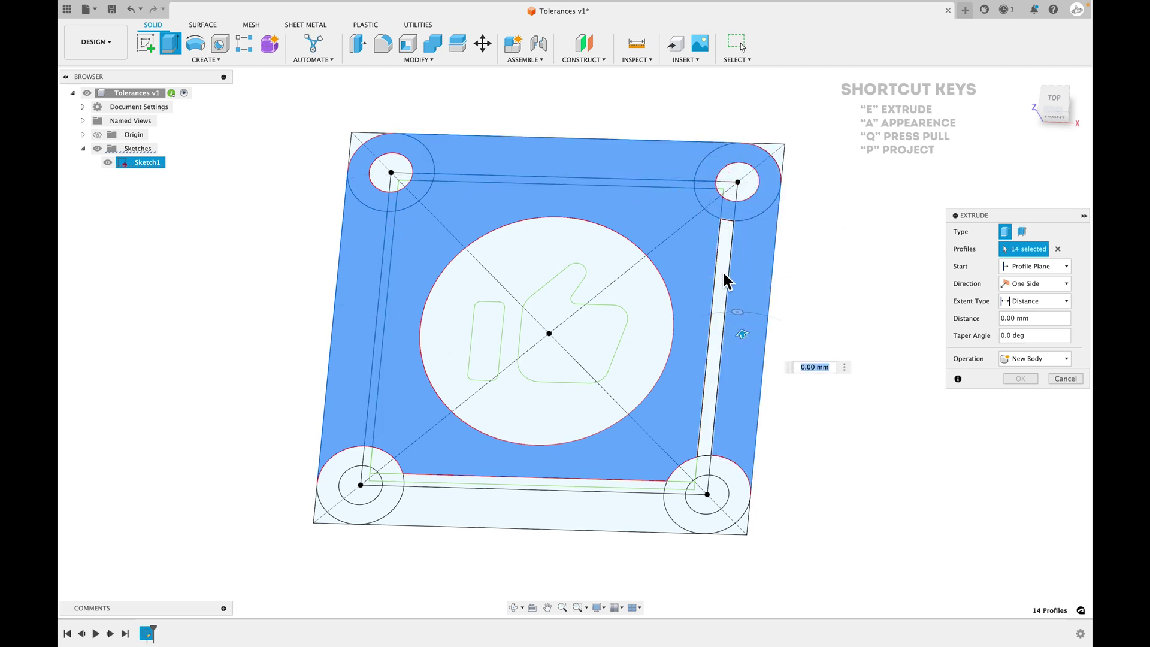
pyautogui.click(723, 274)
# - Add the bottom border, inner square and thumbs-up emblem profiles, then extrude the plate -3 mm
pyautogui.click(684, 396)
pyautogui.click(732, 473)
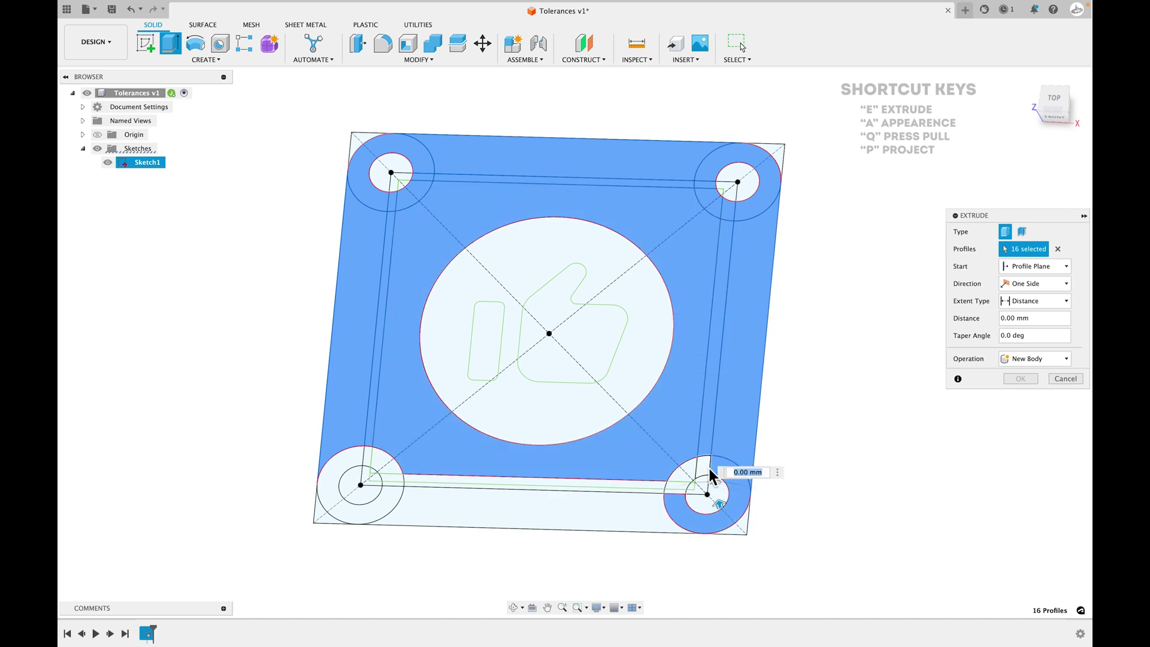
pyautogui.click(683, 483)
pyautogui.click(648, 486)
pyautogui.click(647, 487)
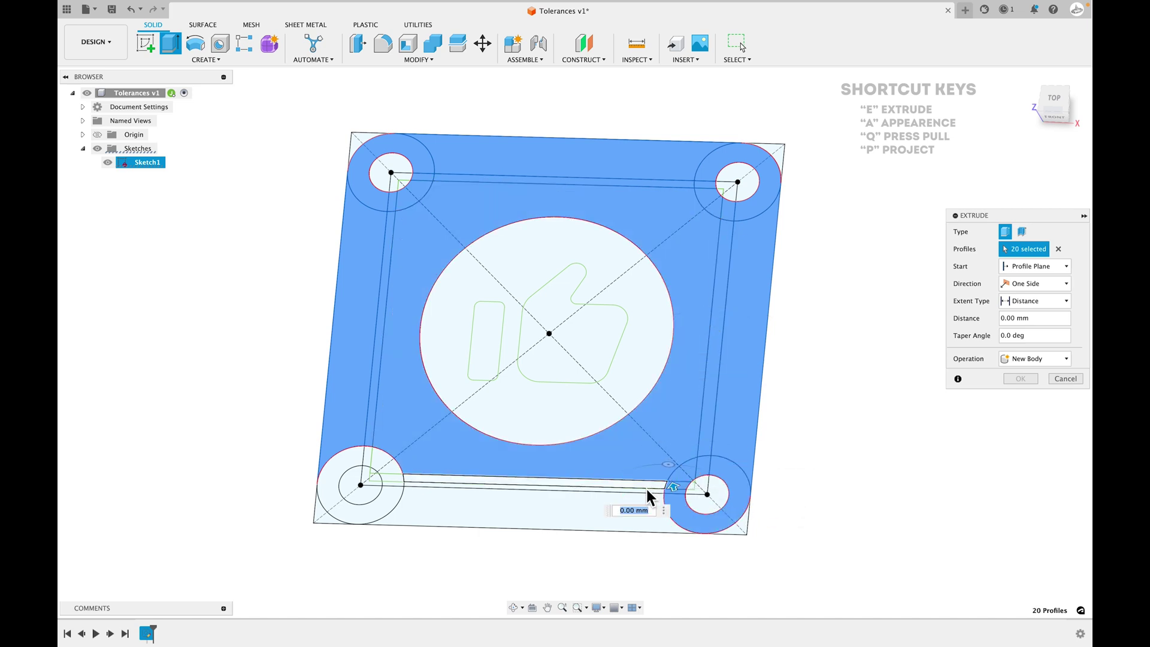
pyautogui.click(645, 491)
pyautogui.click(491, 509)
pyautogui.click(396, 506)
pyautogui.click(378, 466)
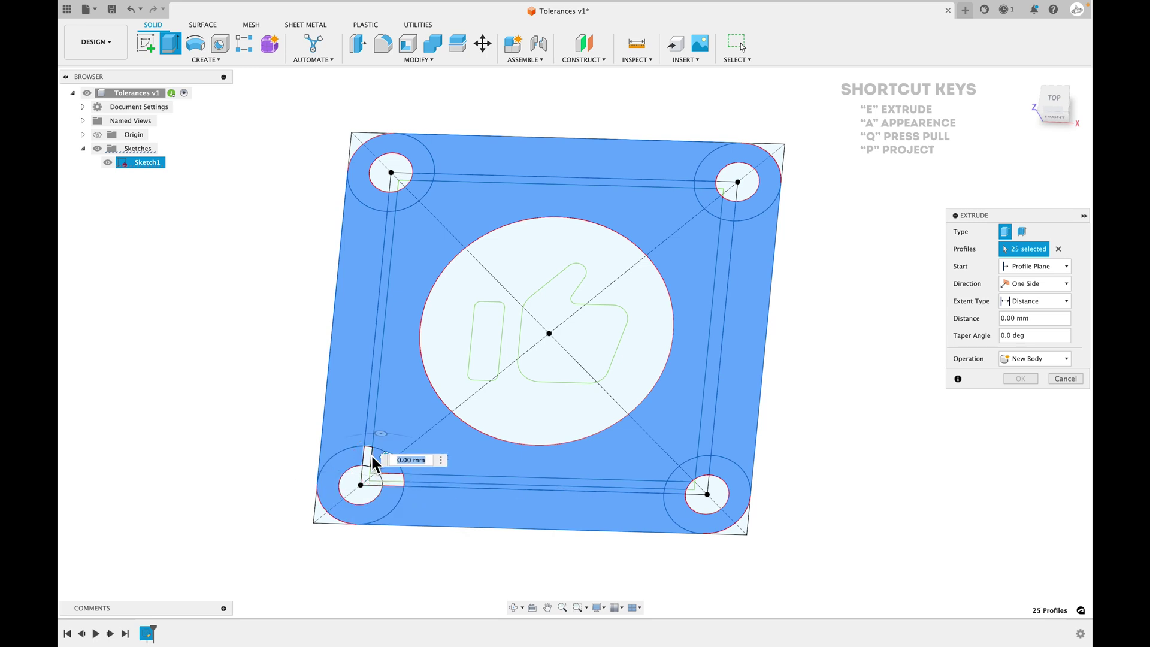
pyautogui.click(387, 474)
pyautogui.click(391, 479)
pyautogui.click(447, 360)
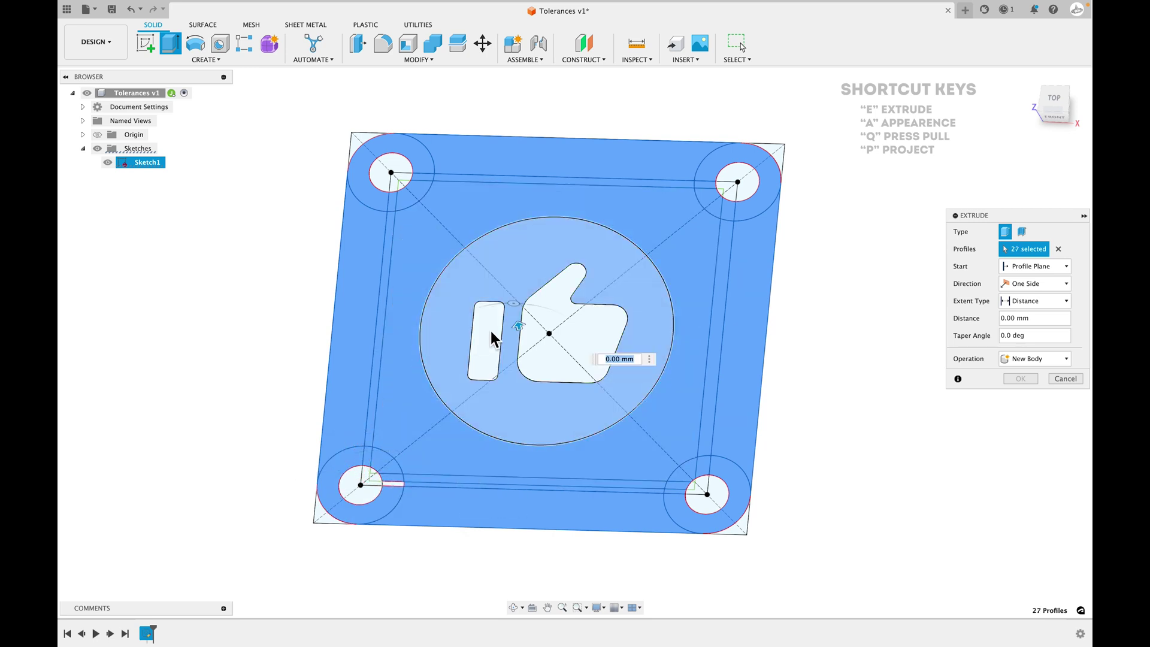
pyautogui.click(495, 336)
pyautogui.click(570, 305)
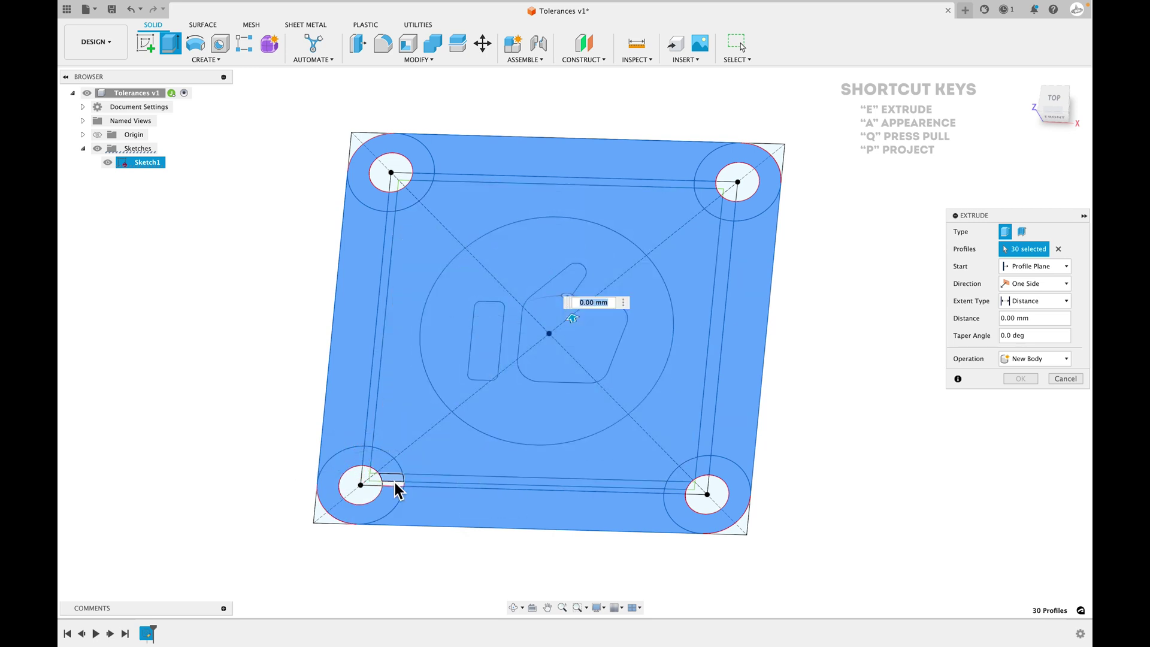
pyautogui.click(396, 486)
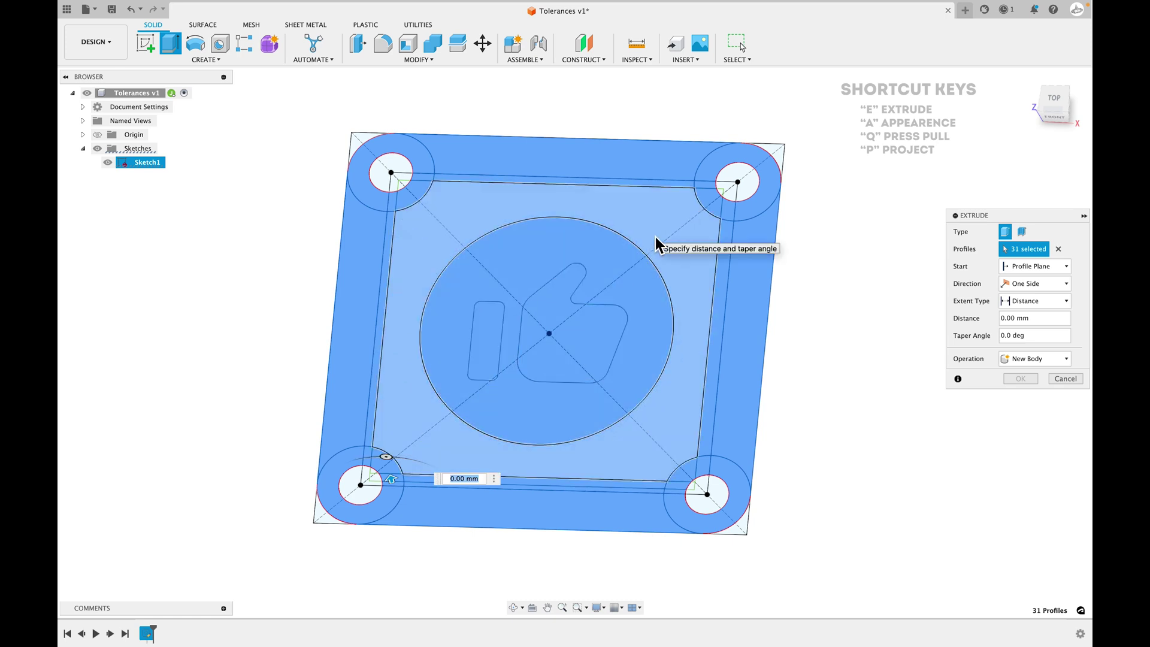
pyautogui.write('-3')
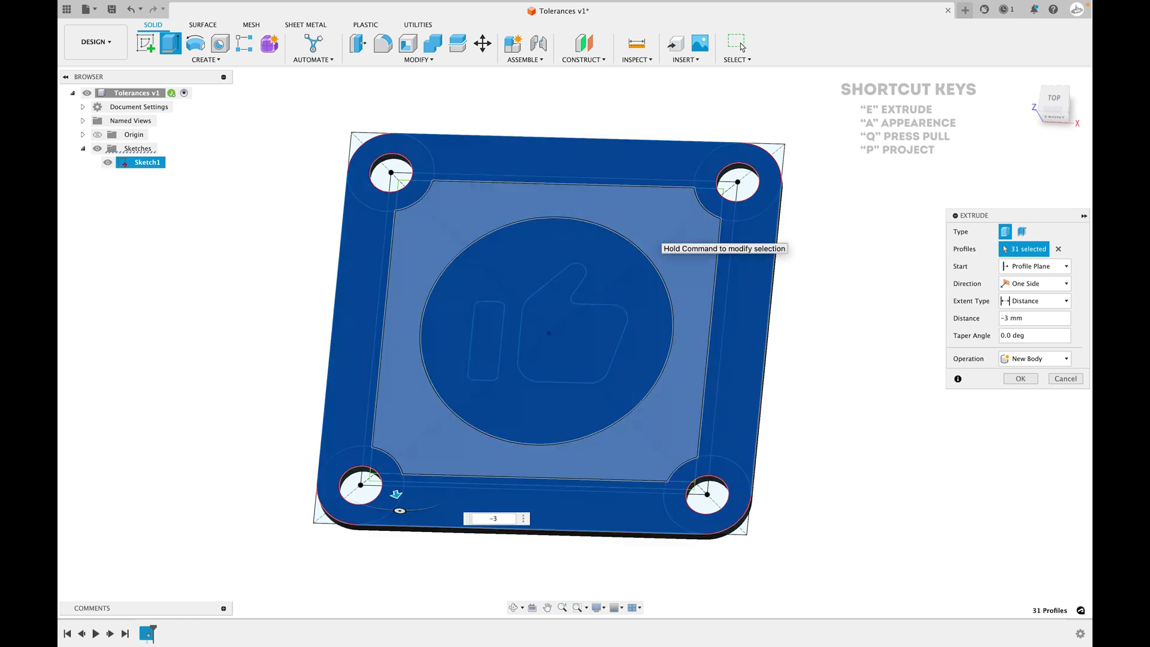
pyautogui.press('Return')
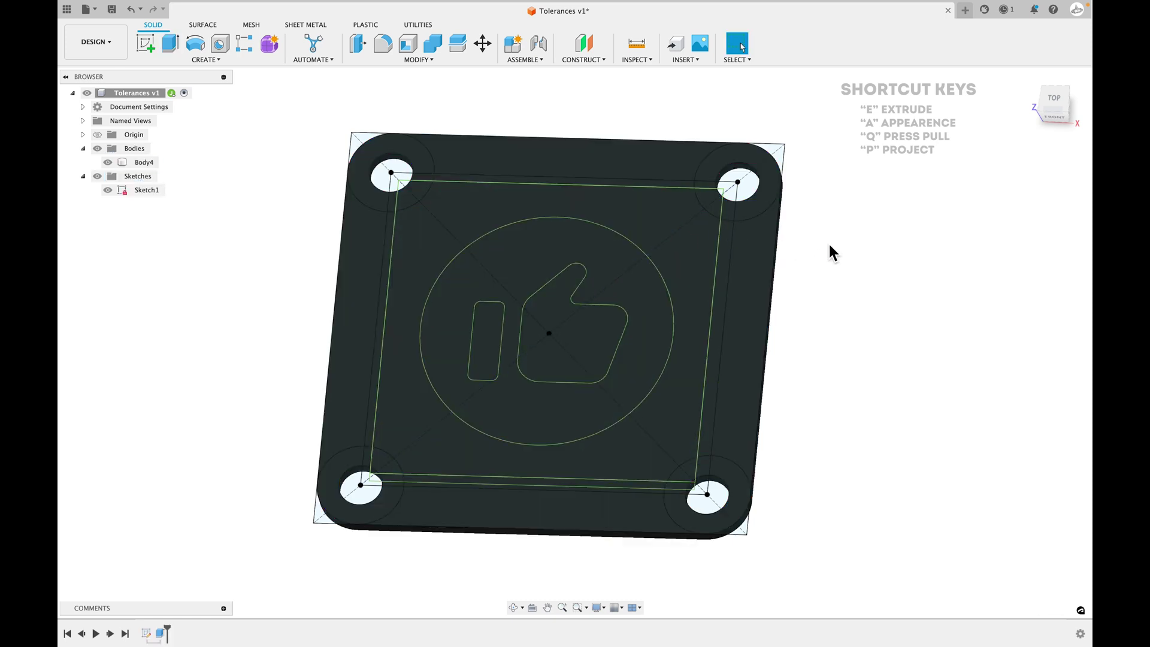
# - Give the plate body the Polymaker Stone Blue PLA appearance
pyautogui.press('a')
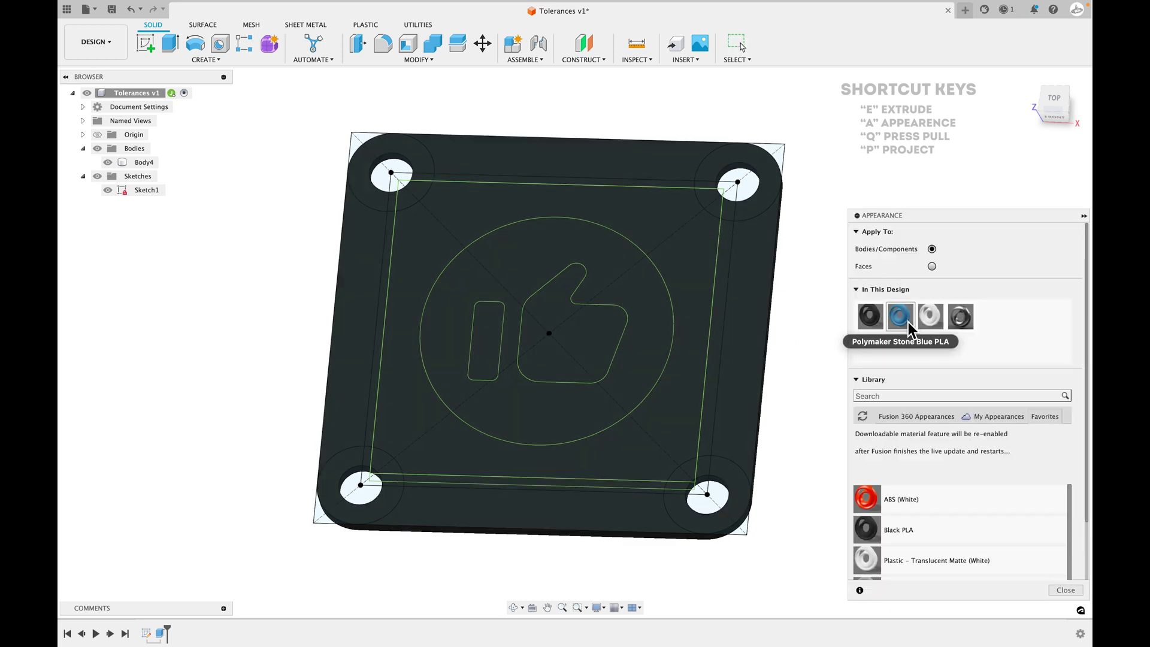
pyautogui.moveTo(900, 315); pyautogui.dragTo(762, 291)
pyautogui.click(1066, 590)
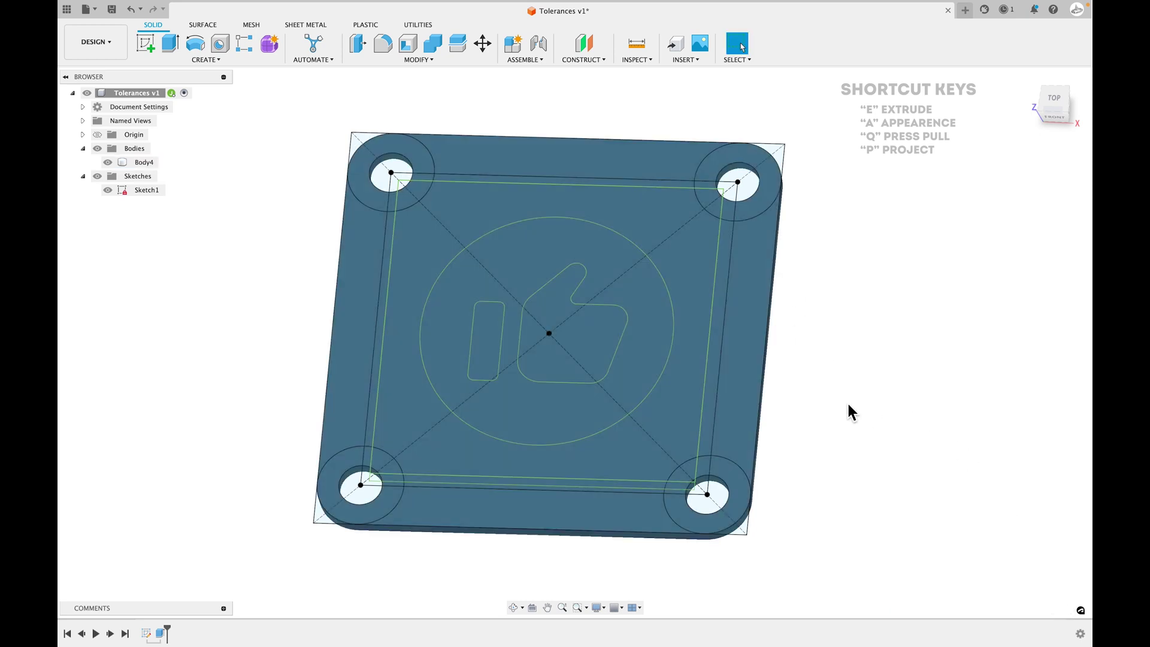
pyautogui.keyDown('shift'); pyautogui.moveTo(813, 410); pyautogui.dragTo(814, 365, button='middle'); pyautogui.keyUp('shift')
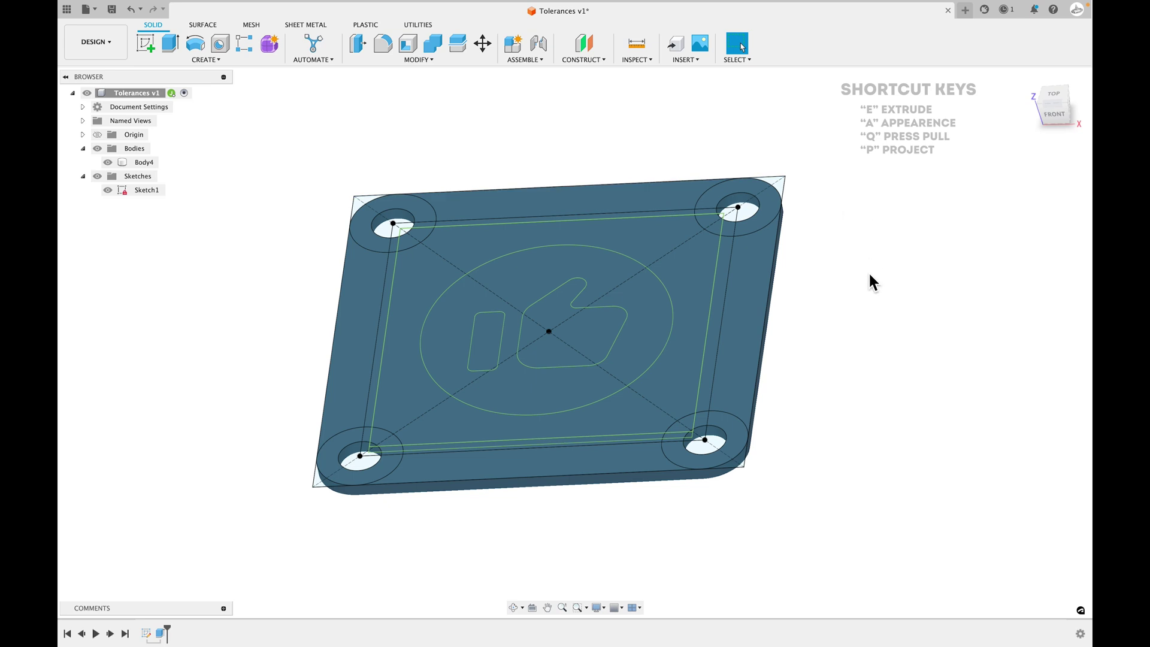
# - Select the top, left and right border and corner profiles for a new extrusion
pyautogui.press('e')
pyautogui.scroll(1, 565, 300)
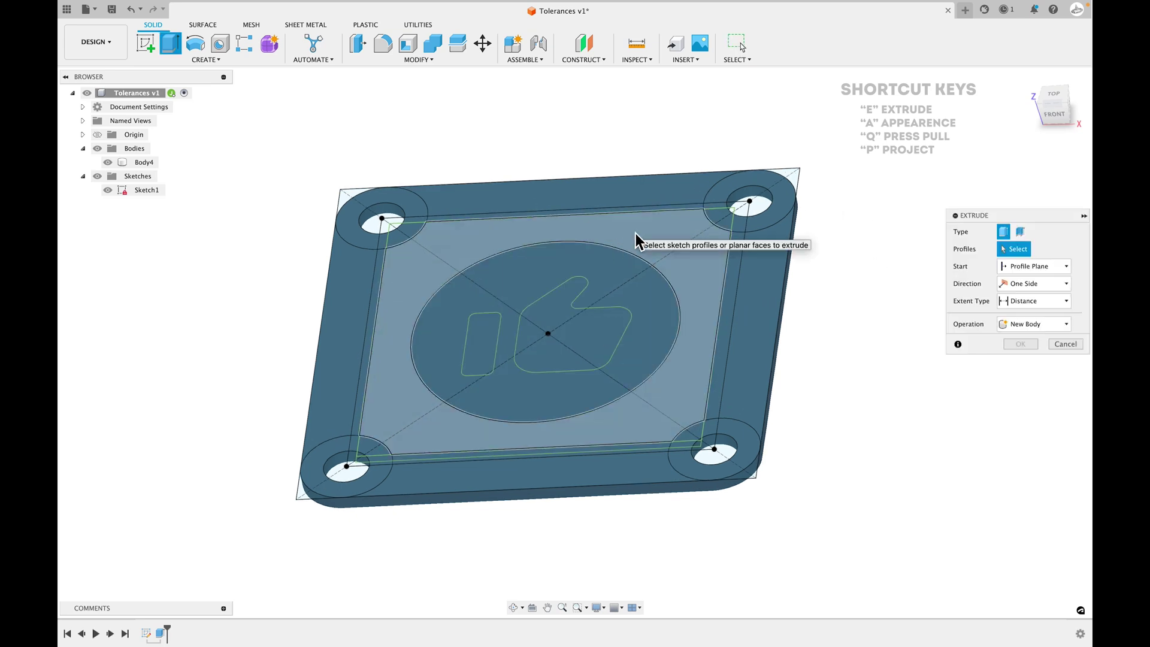
pyautogui.click(635, 235)
pyautogui.click(493, 185)
pyautogui.click(411, 216)
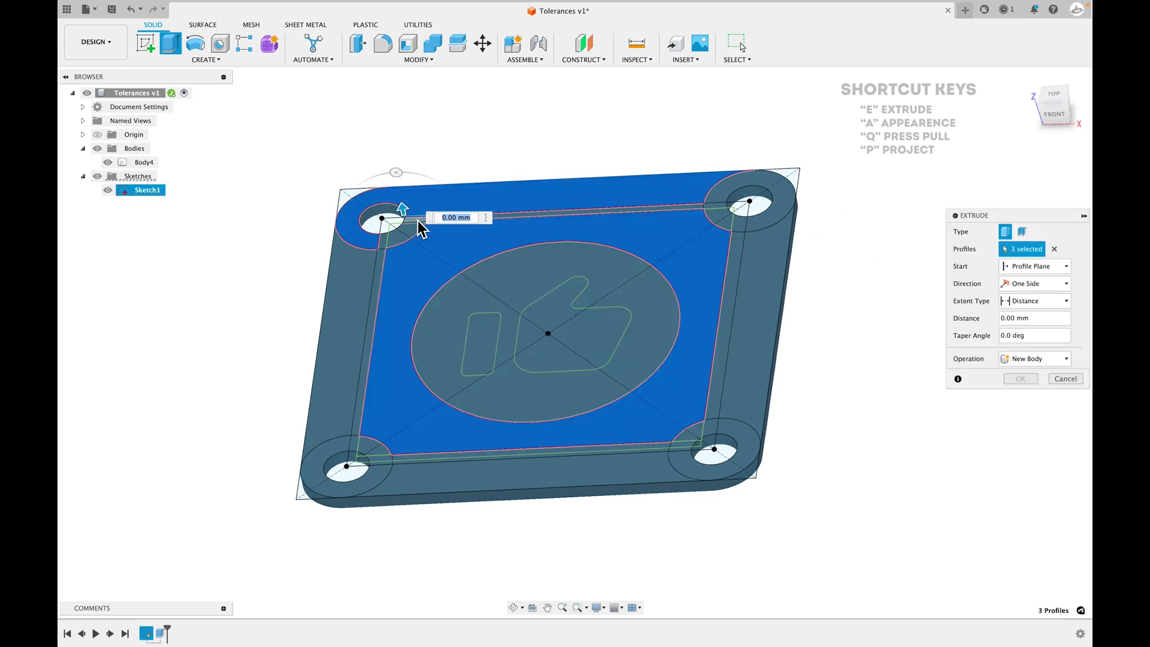
pyautogui.click(415, 222)
pyautogui.click(385, 243)
pyautogui.click(379, 289)
pyautogui.click(475, 223)
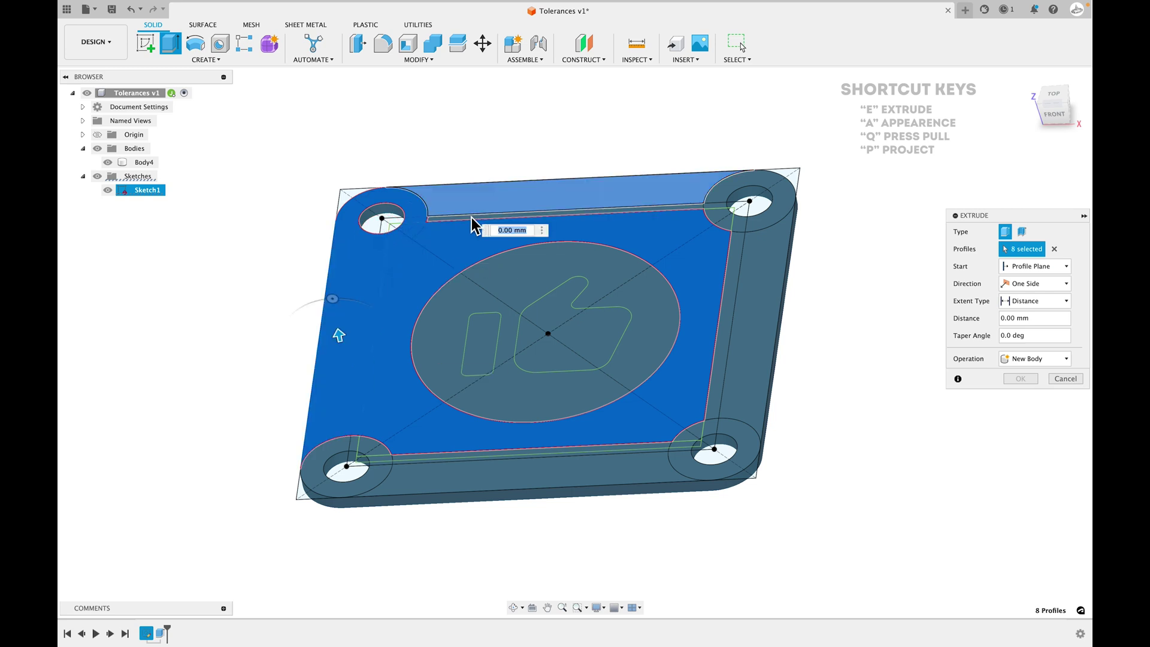
pyautogui.click(689, 198)
pyautogui.click(695, 207)
pyautogui.click(770, 186)
pyautogui.click(728, 210)
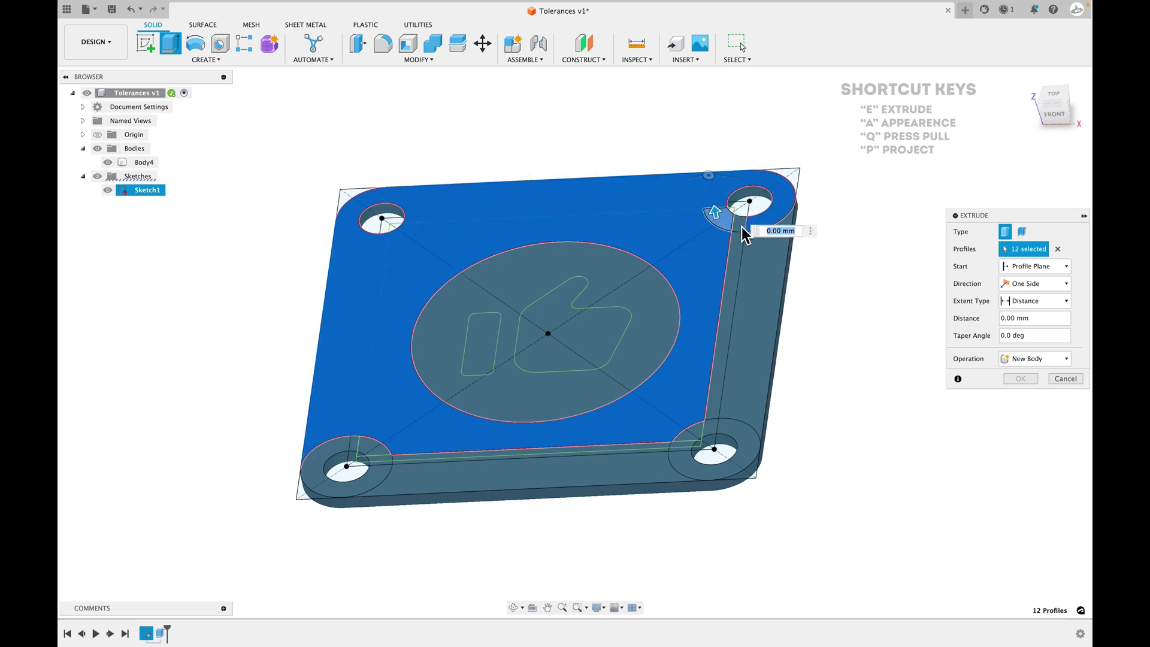
pyautogui.click(740, 270)
pyautogui.click(749, 333)
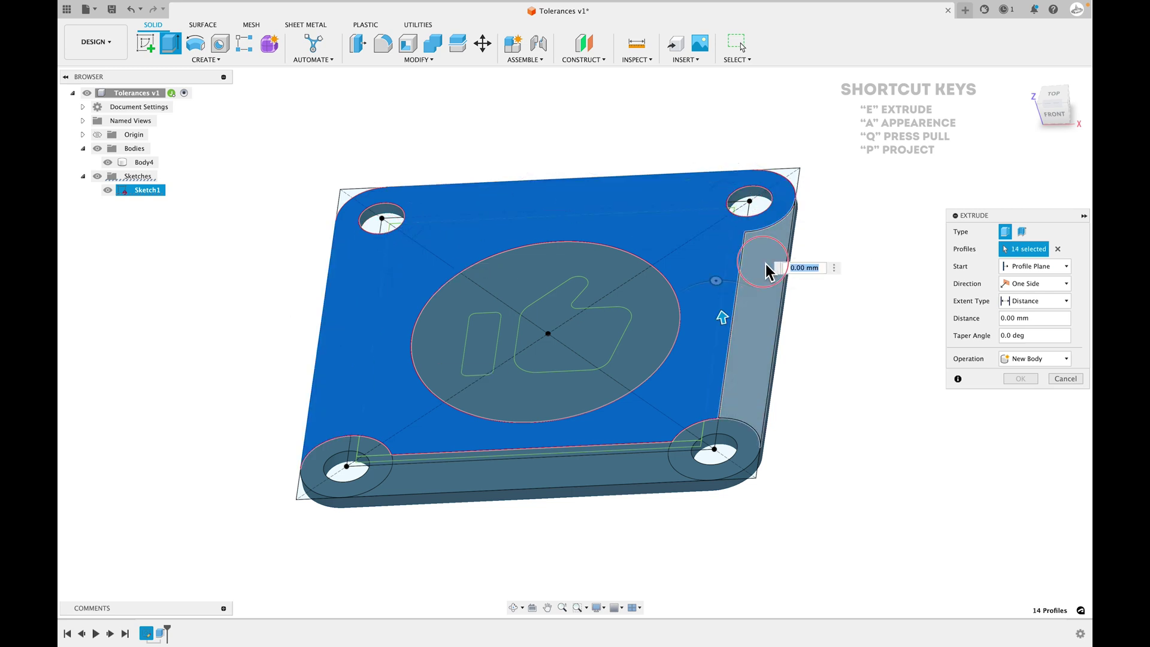
pyautogui.click(746, 372)
# - Add the bottom border, thumbs-up, bar and inner square band, and extrude them 2 mm
pyautogui.click(747, 443)
pyautogui.click(720, 437)
pyautogui.click(695, 435)
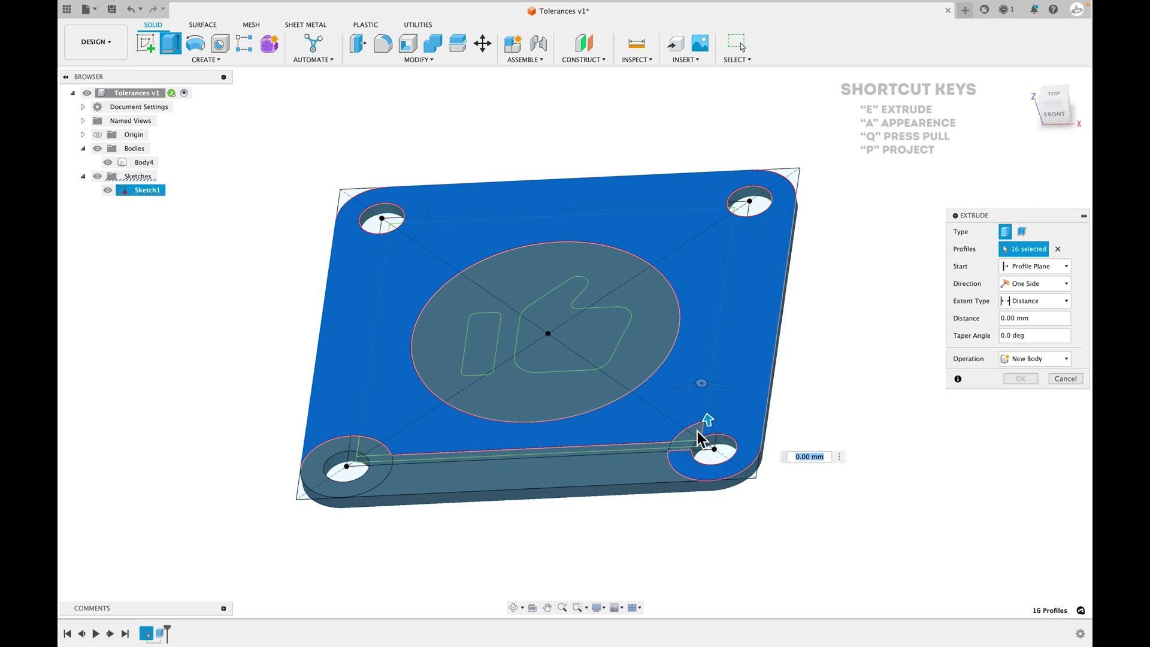
pyautogui.click(696, 449)
pyautogui.click(686, 457)
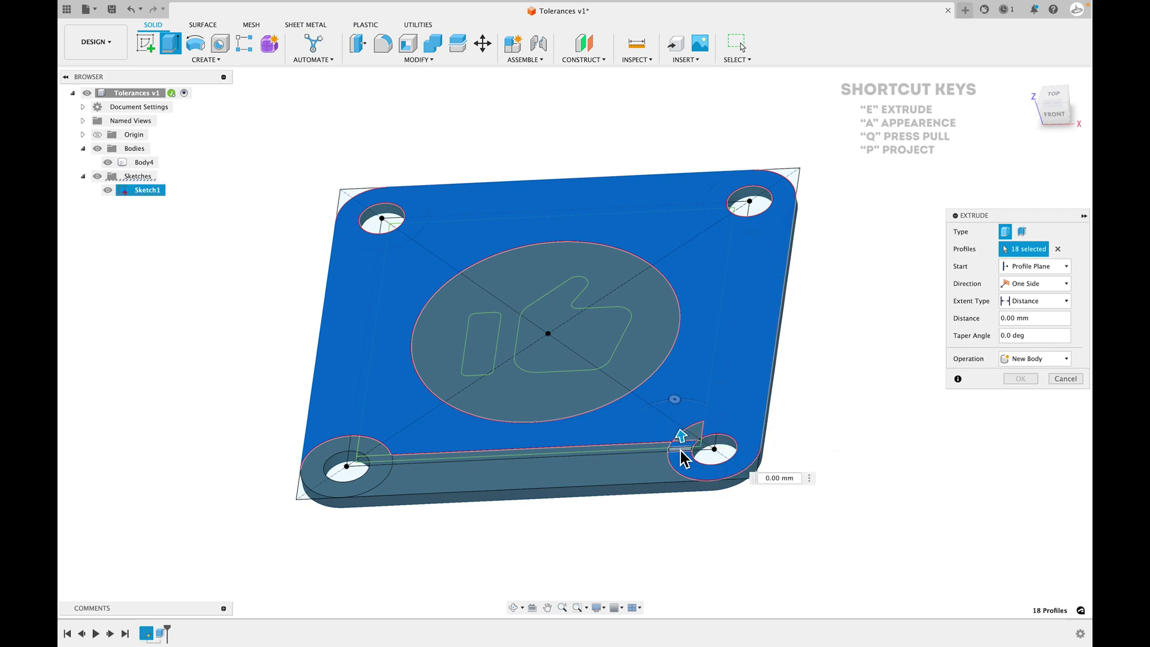
pyautogui.click(656, 459)
pyautogui.click(647, 476)
pyautogui.click(480, 476)
pyautogui.click(384, 455)
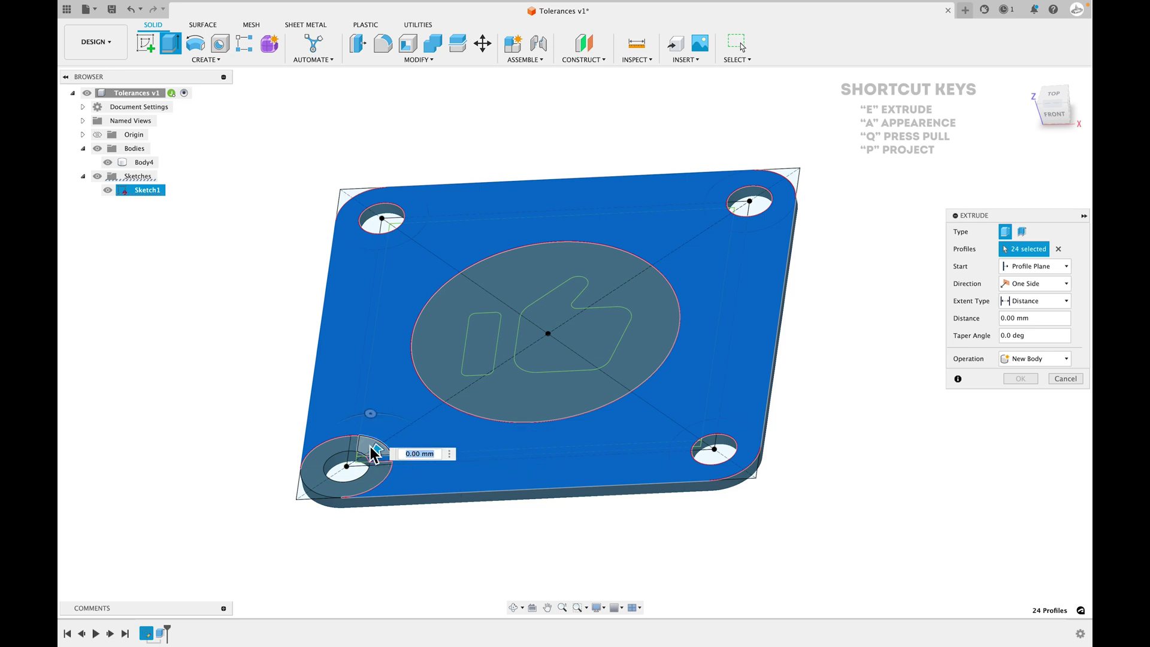
pyautogui.click(359, 465)
pyautogui.click(332, 485)
pyautogui.click(571, 312)
pyautogui.click(492, 333)
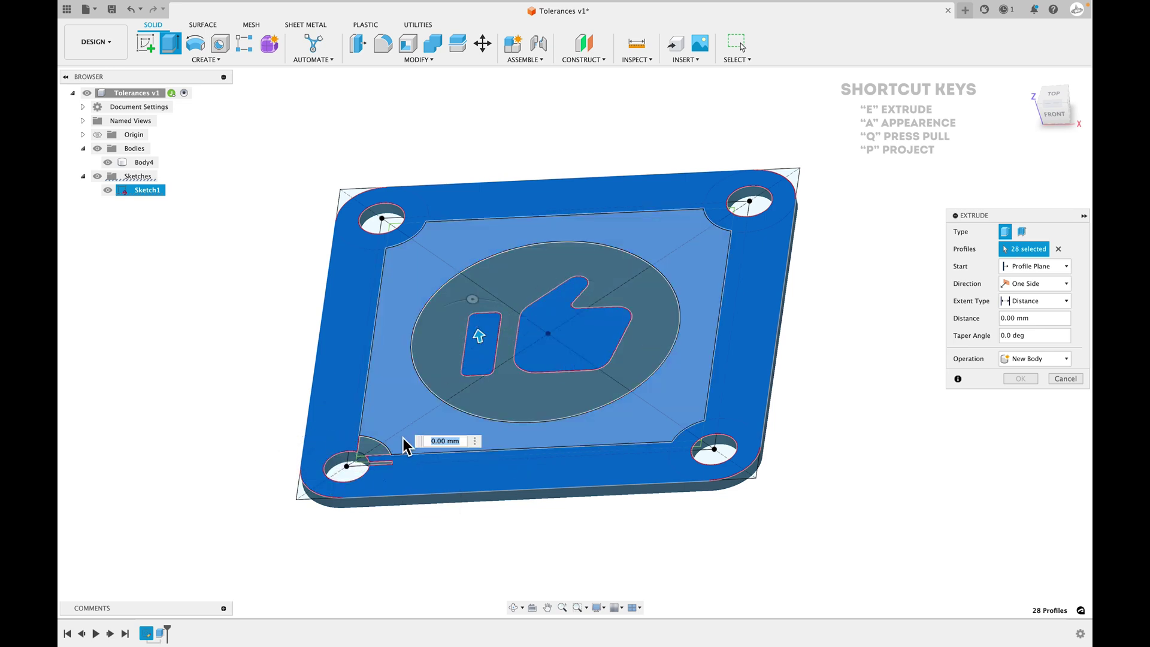
pyautogui.click(414, 381)
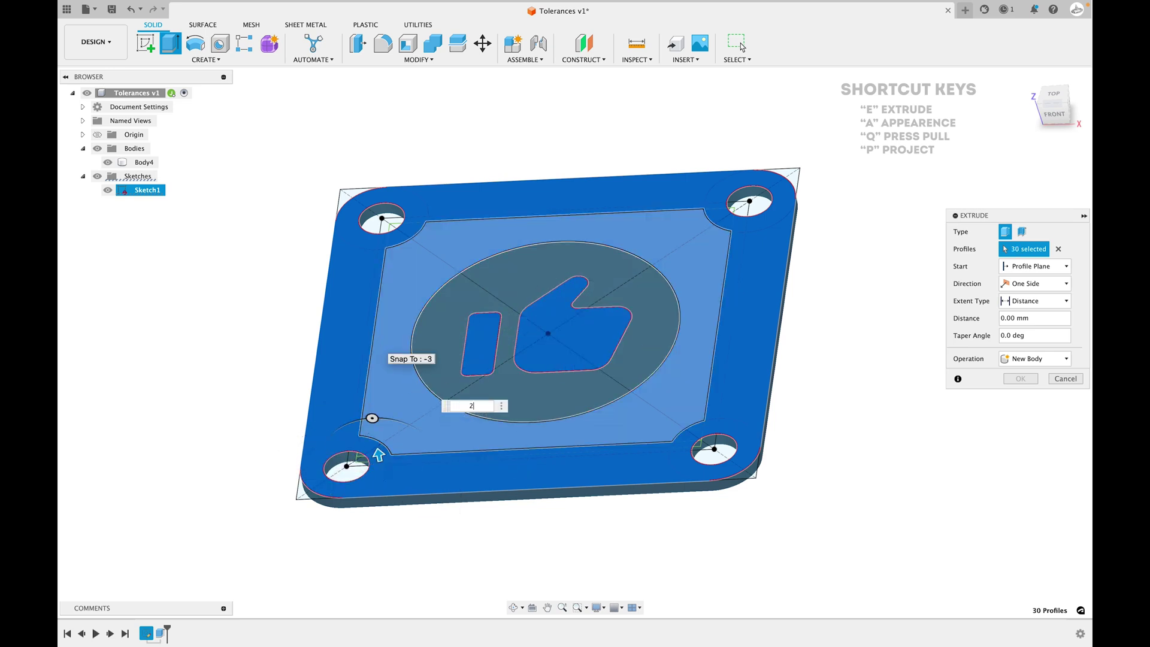
pyautogui.write('2')
pyautogui.press('Return')
pyautogui.click(1021, 379)
pyautogui.keyDown('shift'); pyautogui.moveTo(958, 366); pyautogui.dragTo(919, 341, button='middle'); pyautogui.keyUp('shift')
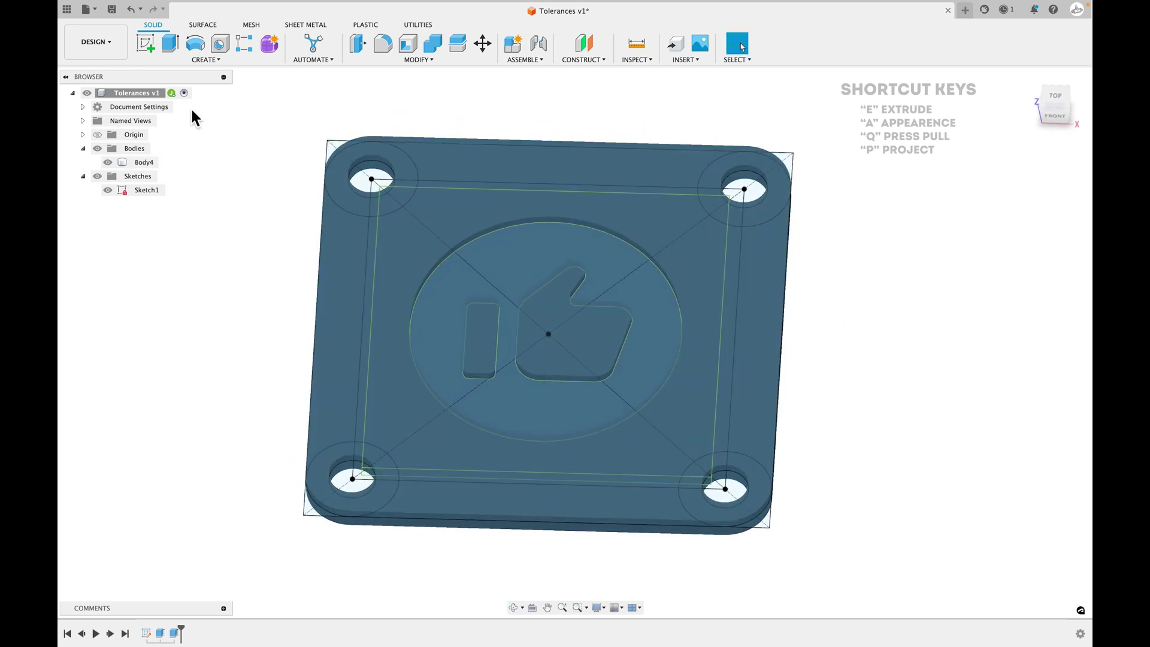
# - Hide the sketch and pick the four corner hole walls for a Press Pull offset
pyautogui.click(108, 190)
pyautogui.moveTo(253, 170); pyautogui.dragTo(250, 189, button='middle')
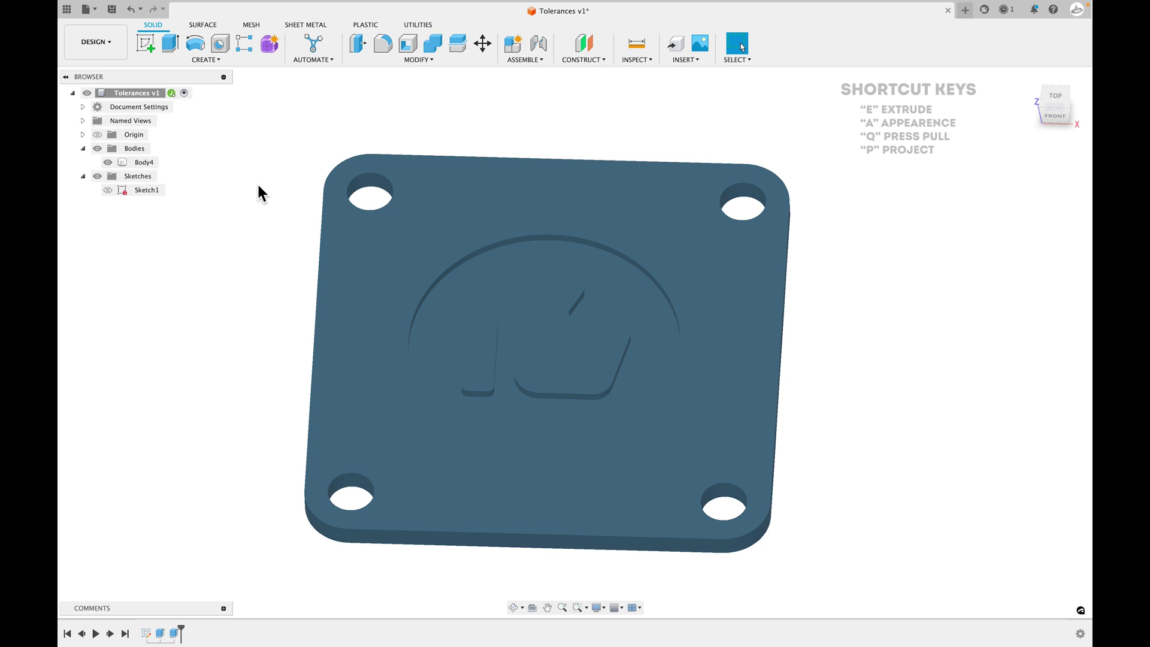
pyautogui.click(427, 62)
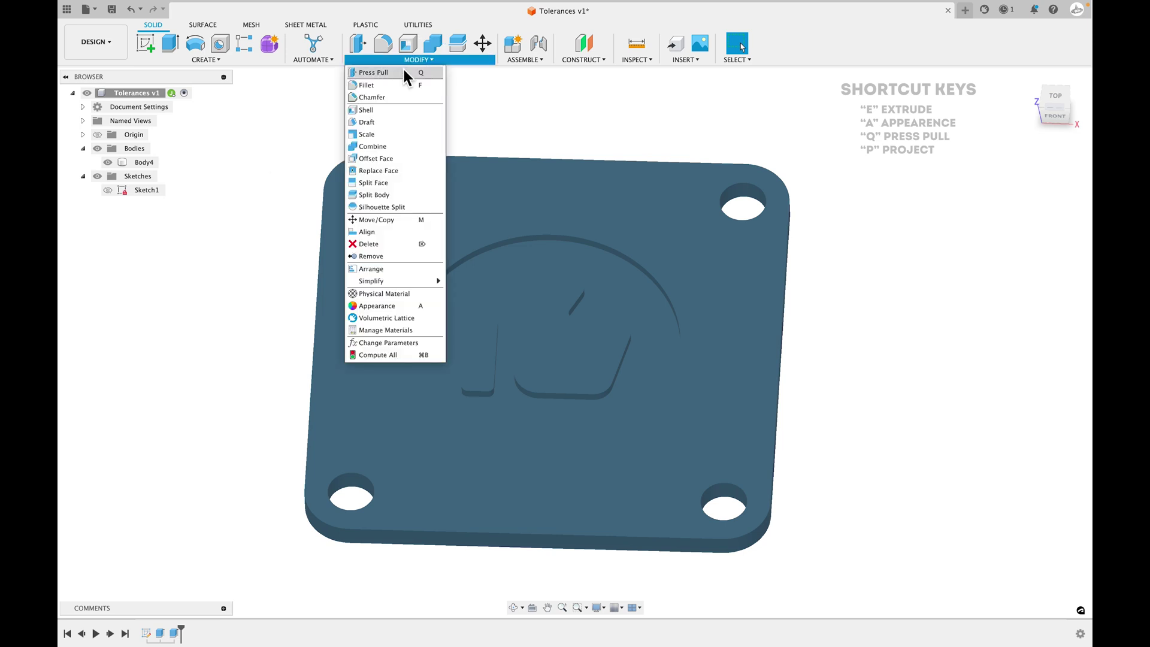
pyautogui.click(412, 77)
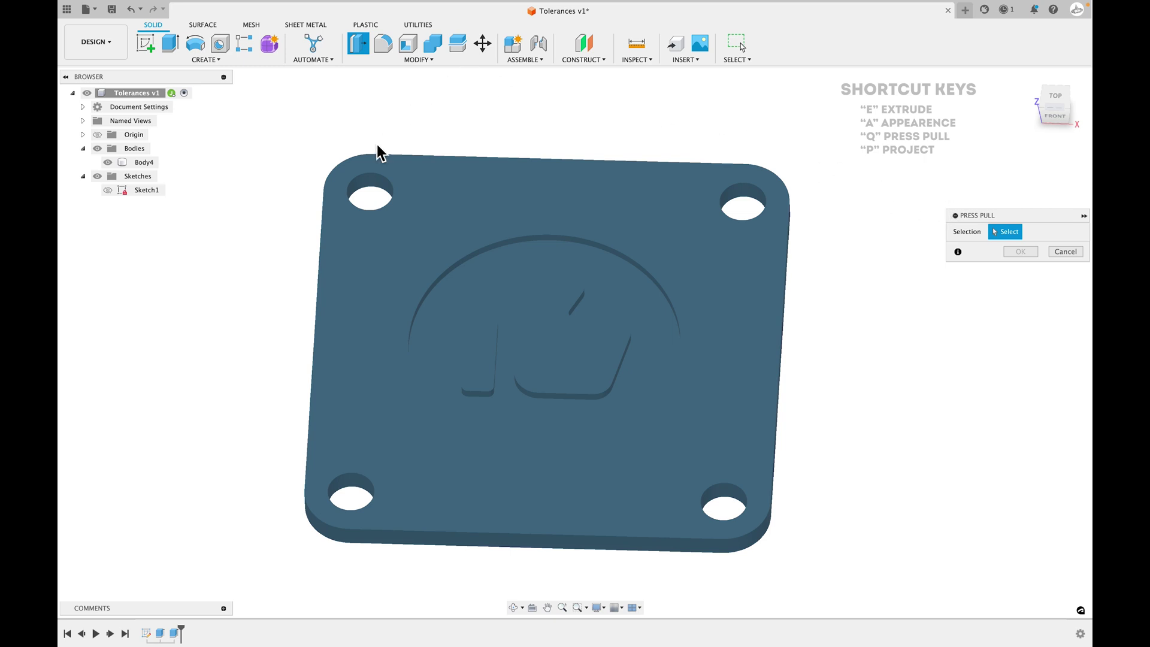
pyautogui.click(369, 180)
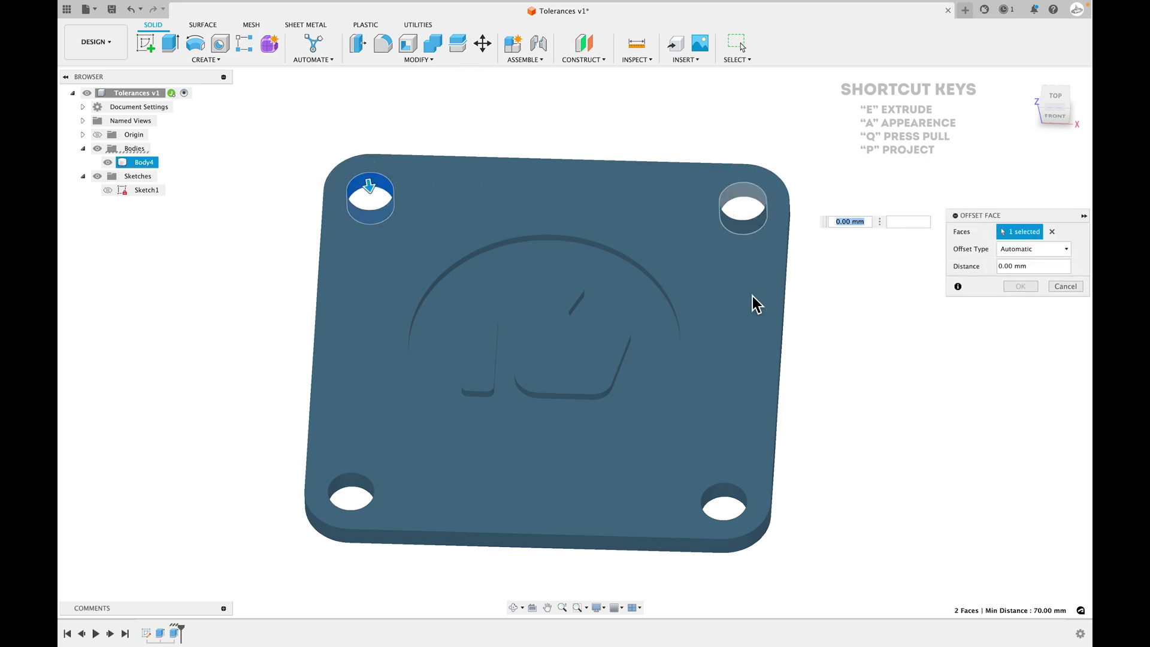
pyautogui.click(743, 198)
pyautogui.click(725, 498)
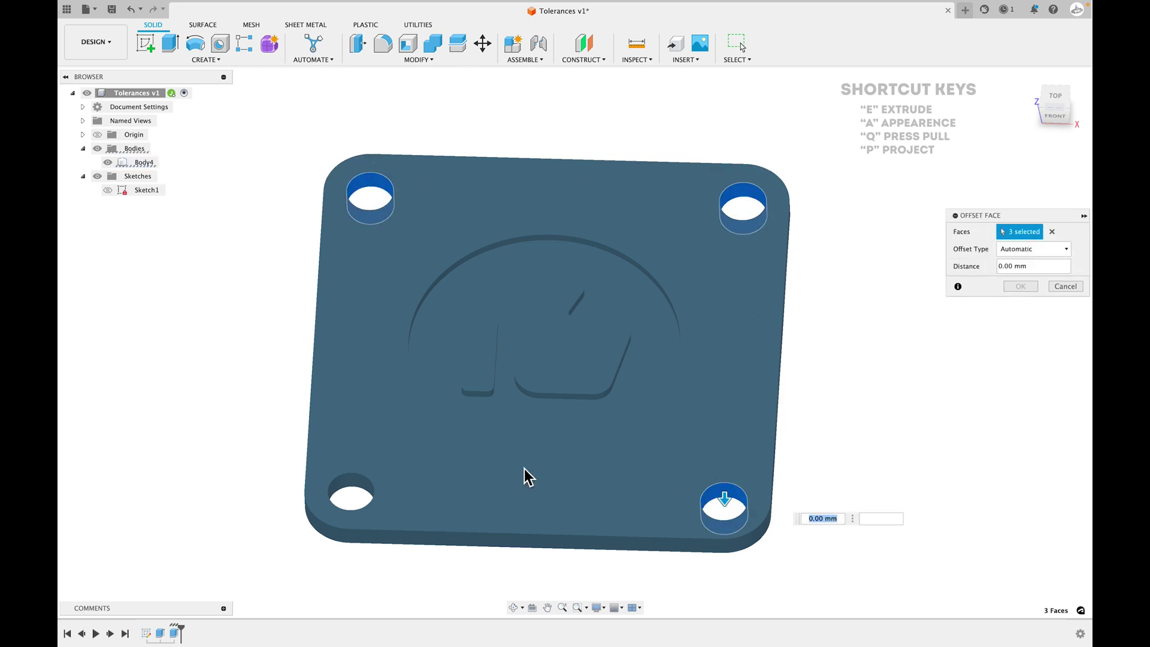
pyautogui.click(358, 488)
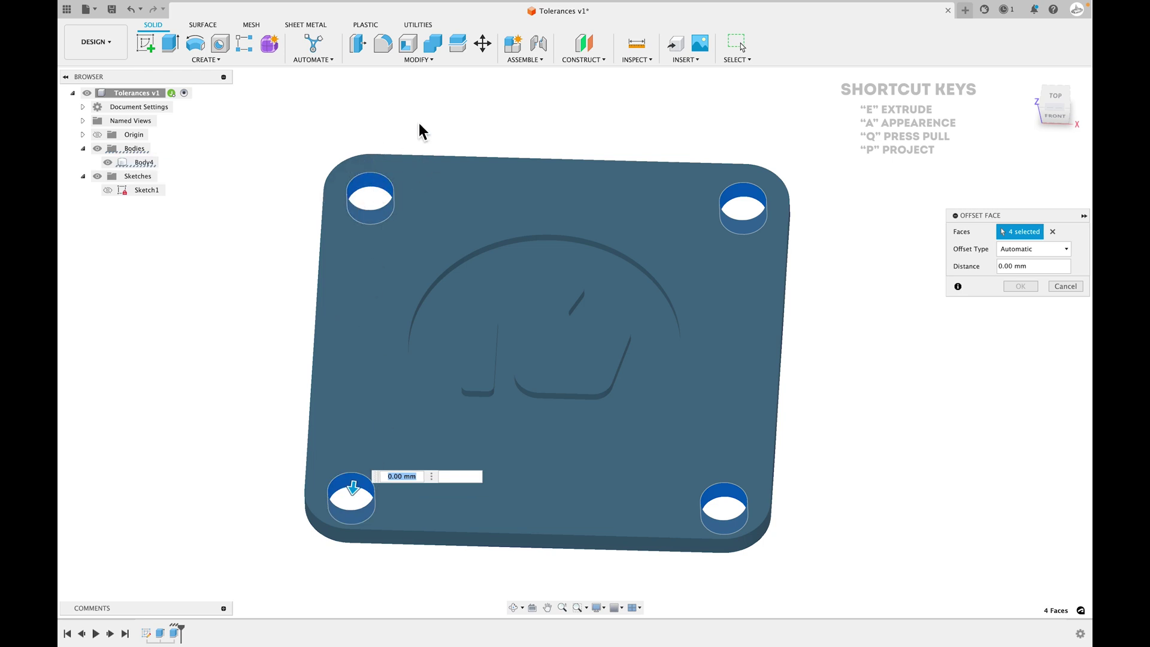
pyautogui.scroll(1, 362, 196)
pyautogui.scroll(1, 363, 196)
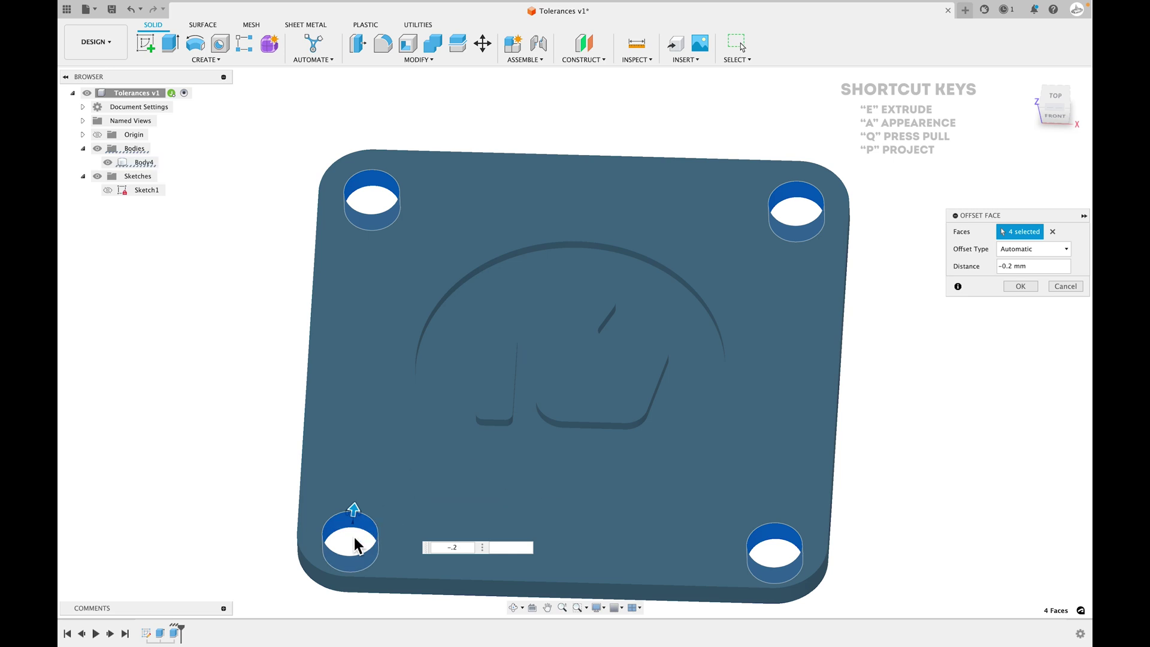
# - Commit the -0.2 mm hole offset as OffsetFaces2 and check it from the top view
pyautogui.click(1020, 286)
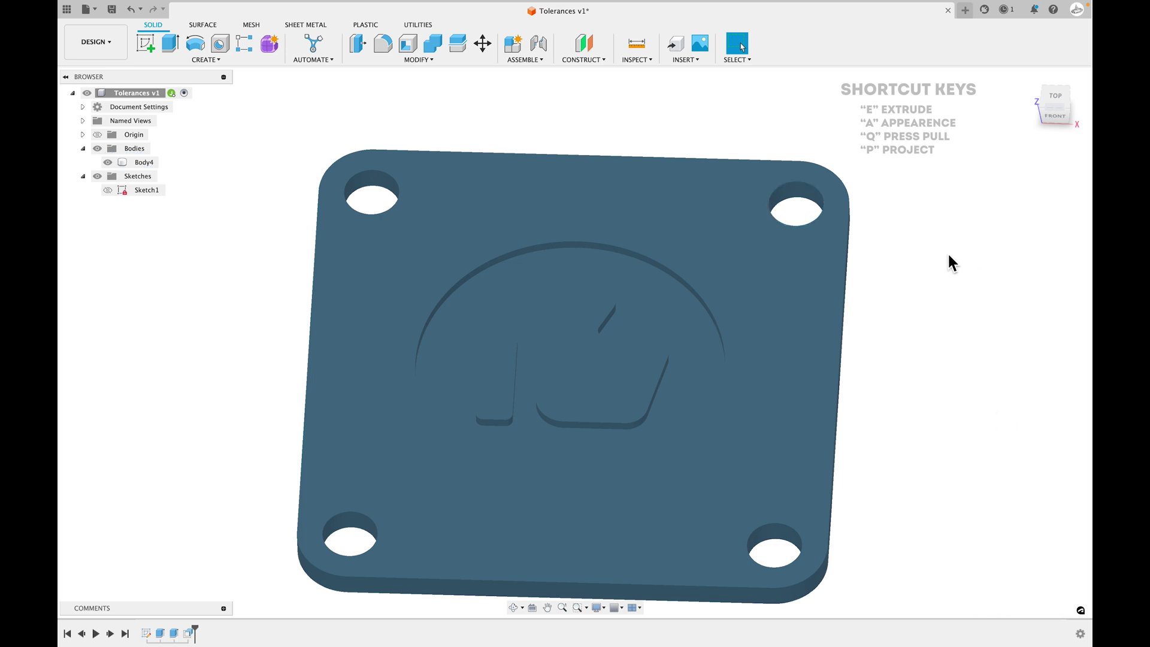
pyautogui.click(1056, 98)
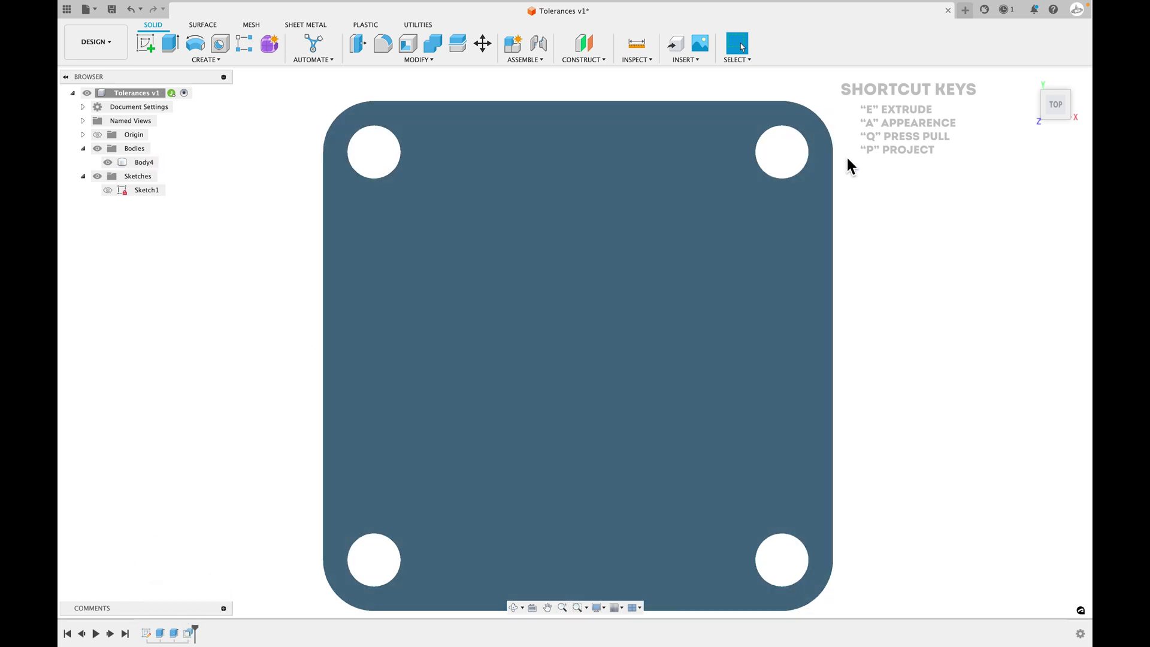
pyautogui.rightClick(189, 635)
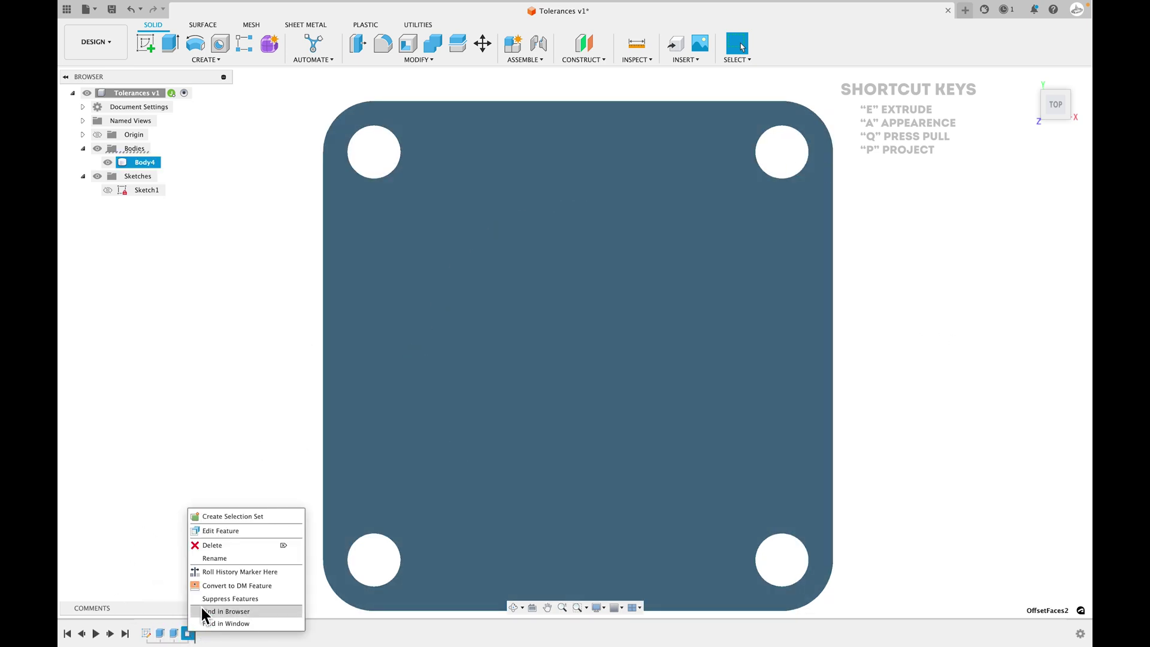
pyautogui.click(237, 529)
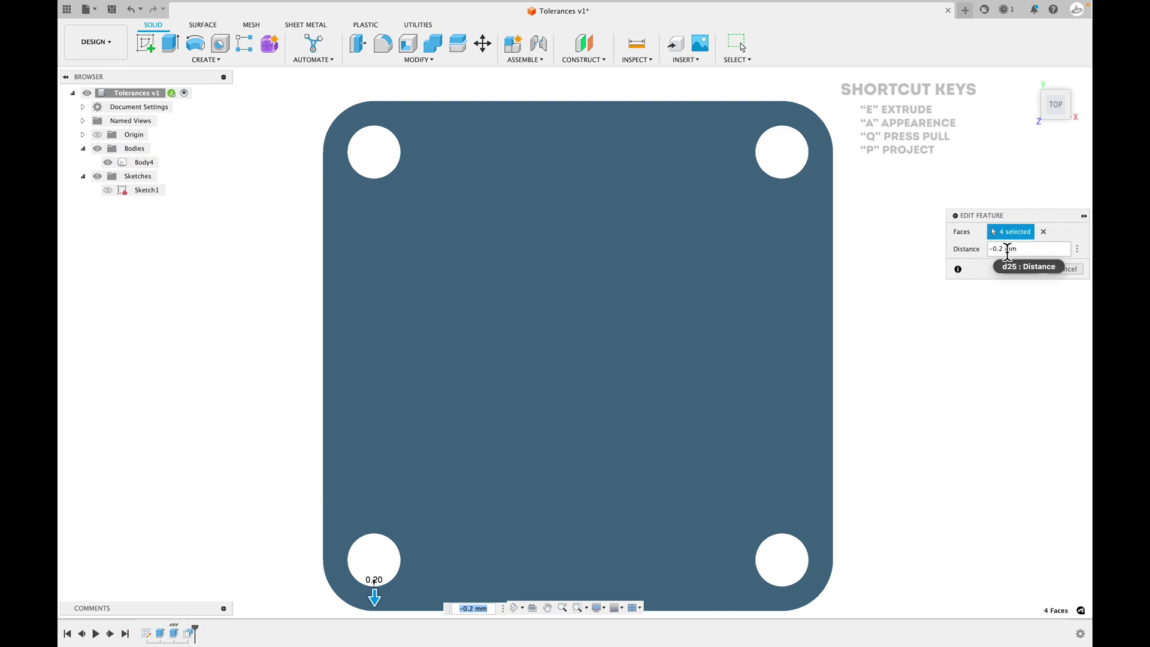
pyautogui.click(1066, 269)
pyautogui.keyDown('shift'); pyautogui.moveTo(933, 263); pyautogui.dragTo(933, 243, button='middle'); pyautogui.keyUp('shift')
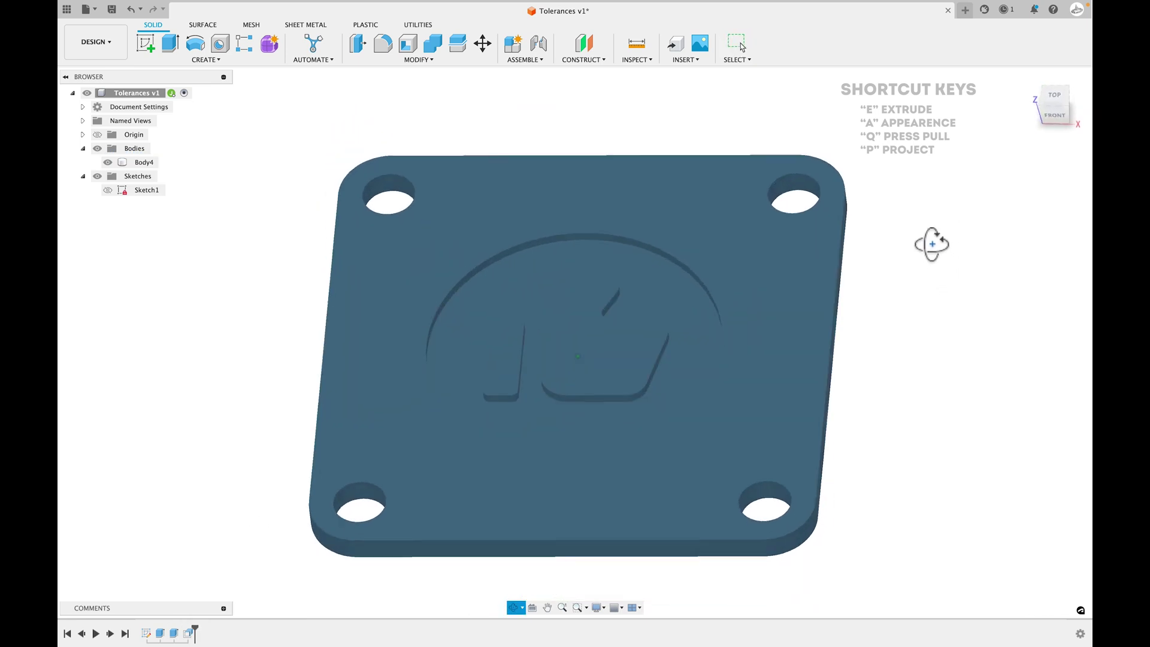
# - Start Sketch4 on the circular emblem face and project the circle and thumbs-up outlines into it
pyautogui.hotkey('ctrl', 'z')
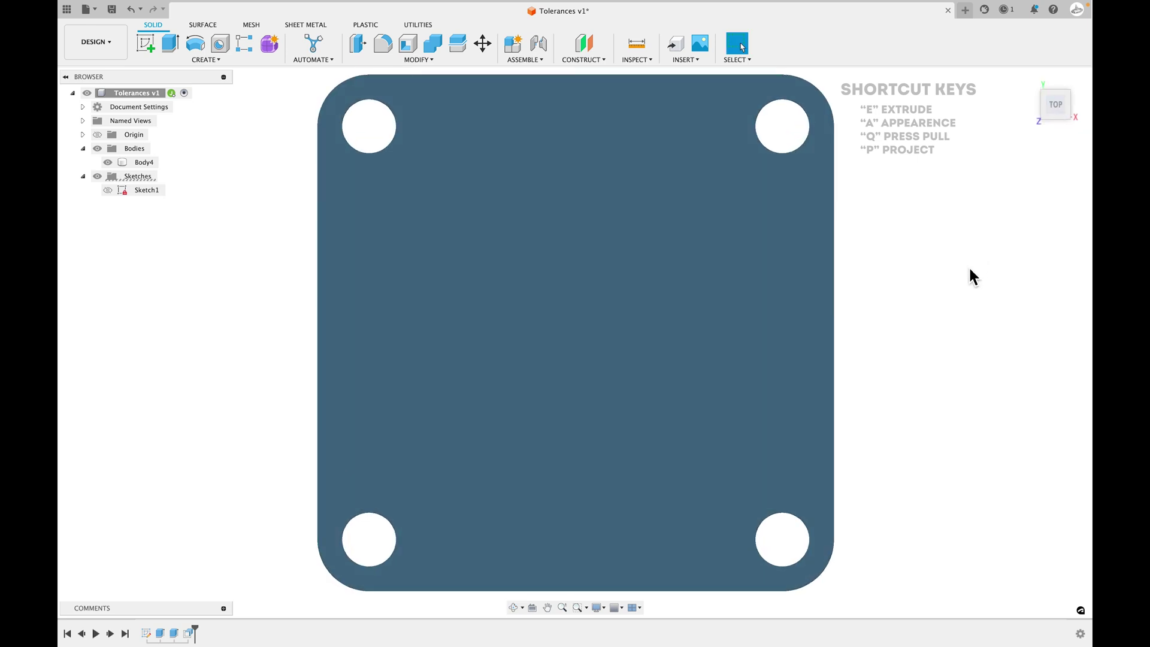
pyautogui.keyDown('shift'); pyautogui.moveTo(968, 265); pyautogui.dragTo(966, 254, button='middle'); pyautogui.keyUp('shift')
pyautogui.press('p')
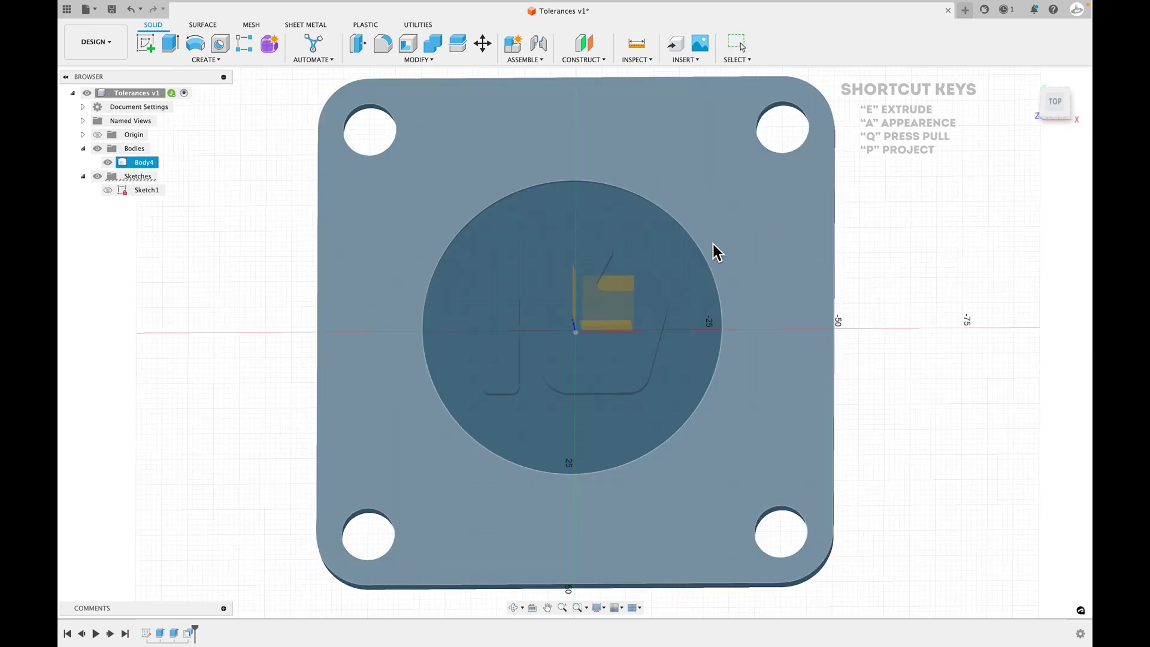
pyautogui.click(664, 269)
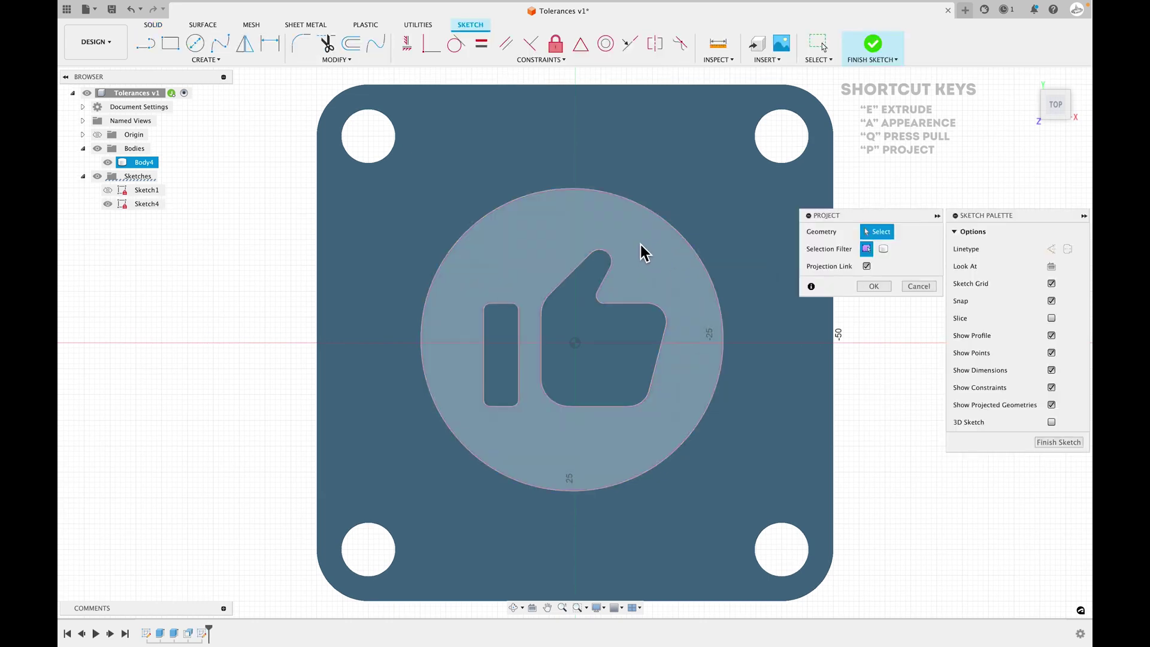
pyautogui.click(667, 281)
pyautogui.click(876, 286)
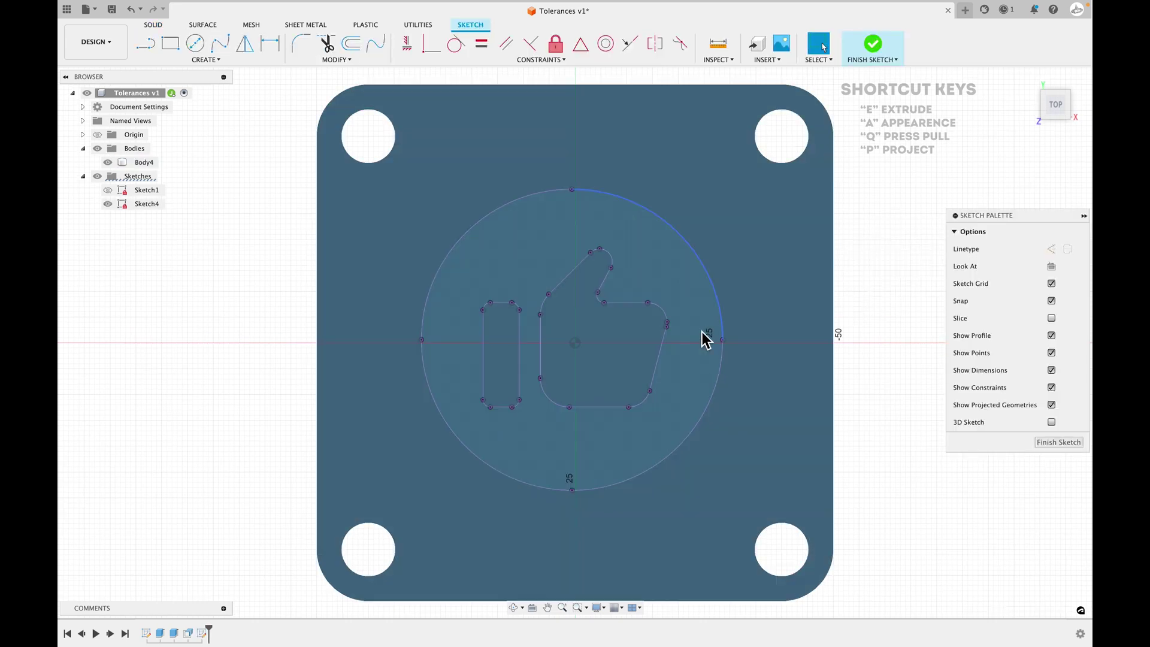
# - Include the body's 3D geometry in Sketch4 using Project/Include
pyautogui.click(223, 60)
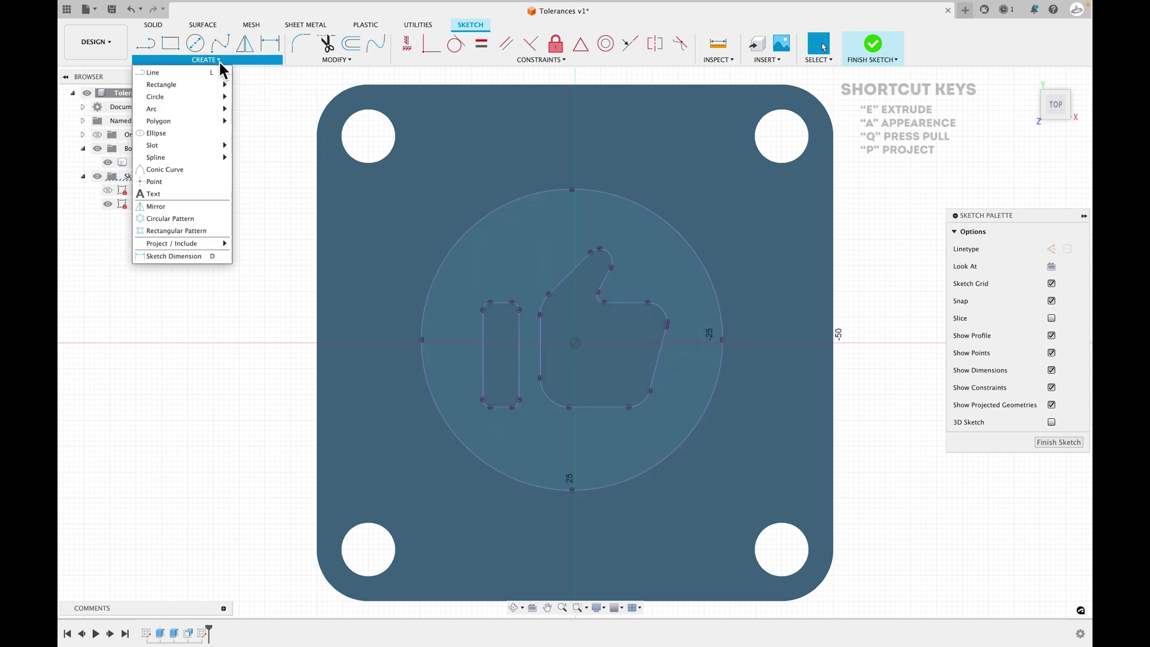
pyautogui.moveTo(200, 243)
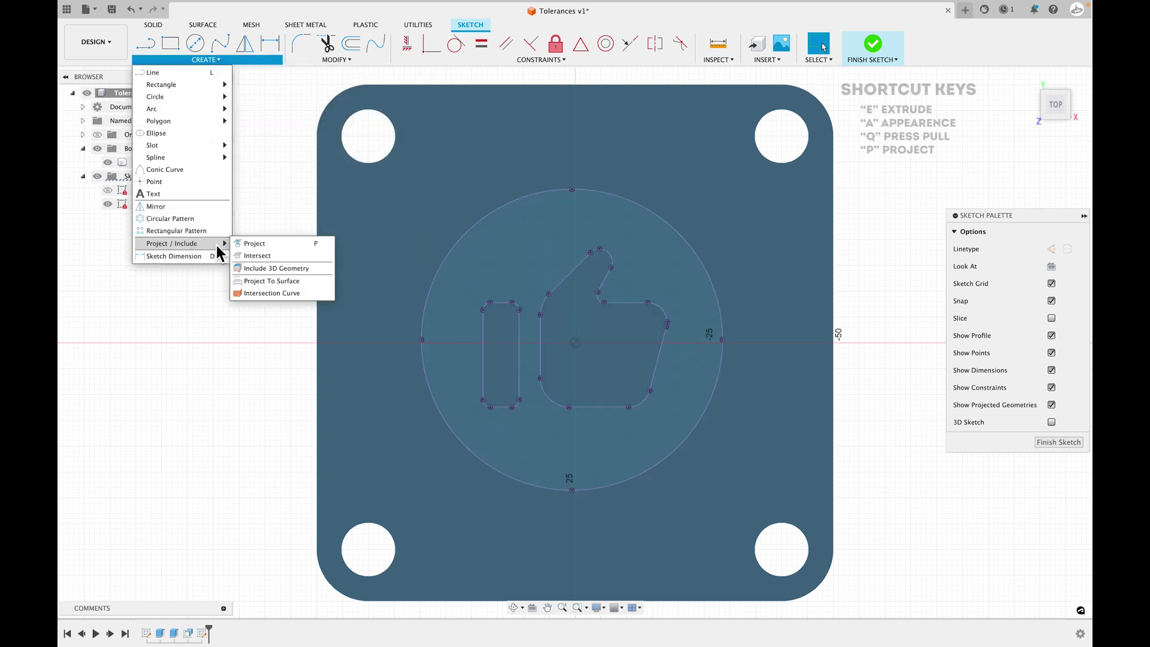
pyautogui.click(257, 276)
pyautogui.scroll(2, 612, 207)
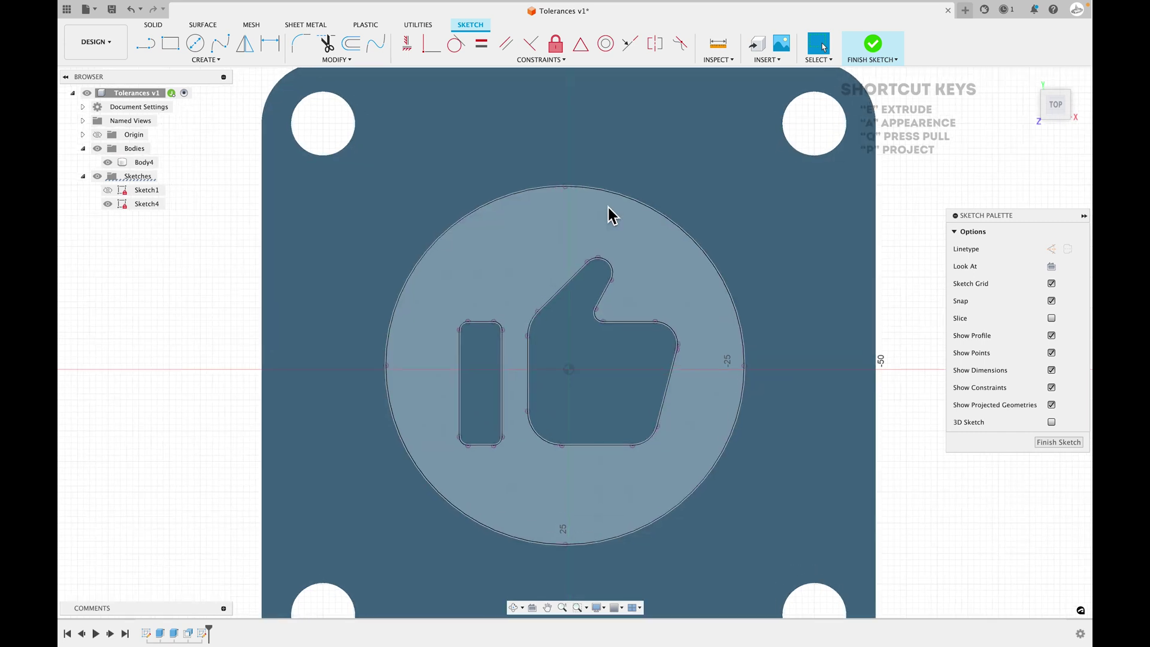
pyautogui.scroll(2, 606, 221)
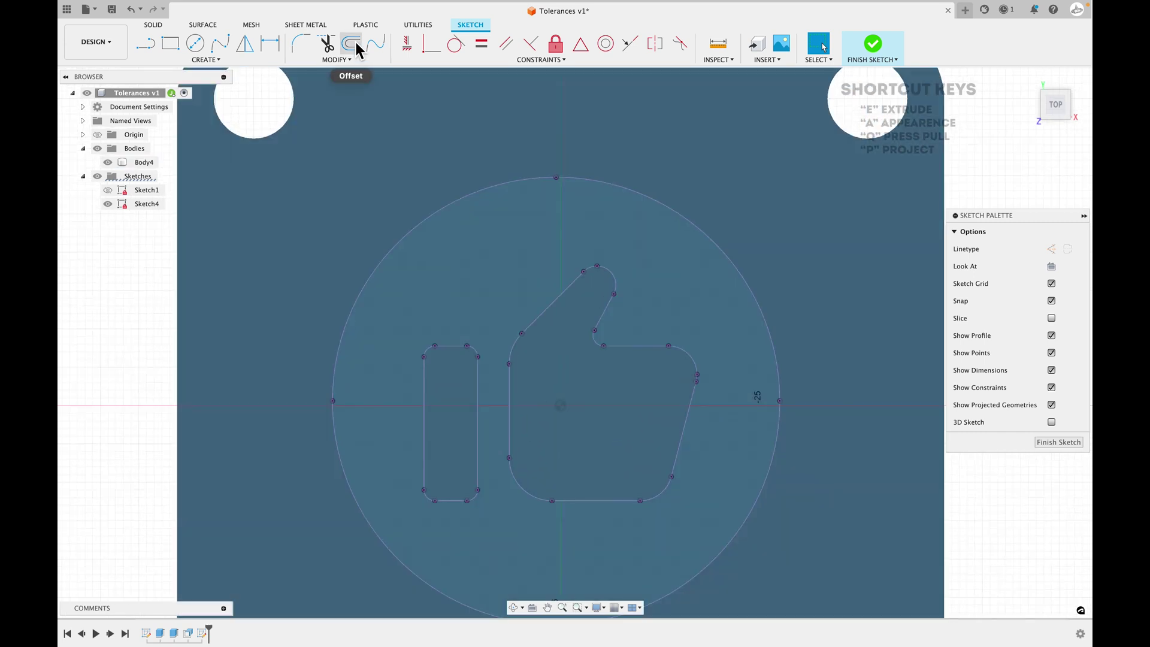
# - Offset the thumbs-up outline by a new parameter tol = -0.1 mm, shown as a 0.10 dimension
pyautogui.click(353, 43)
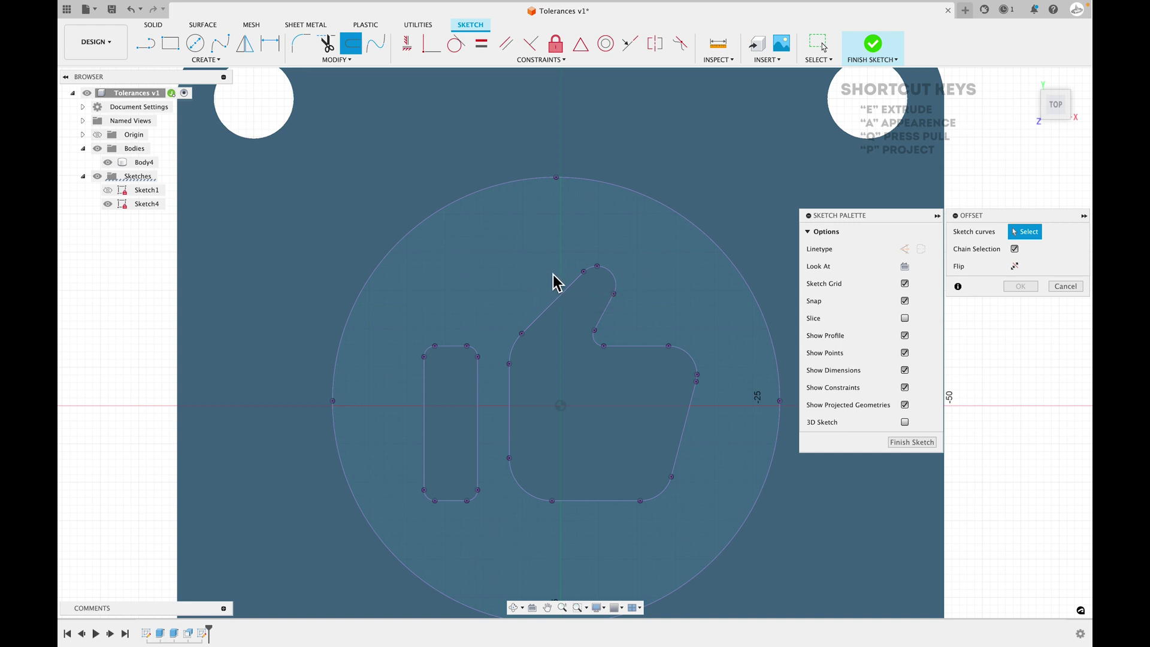
pyautogui.scroll(1, 558, 282)
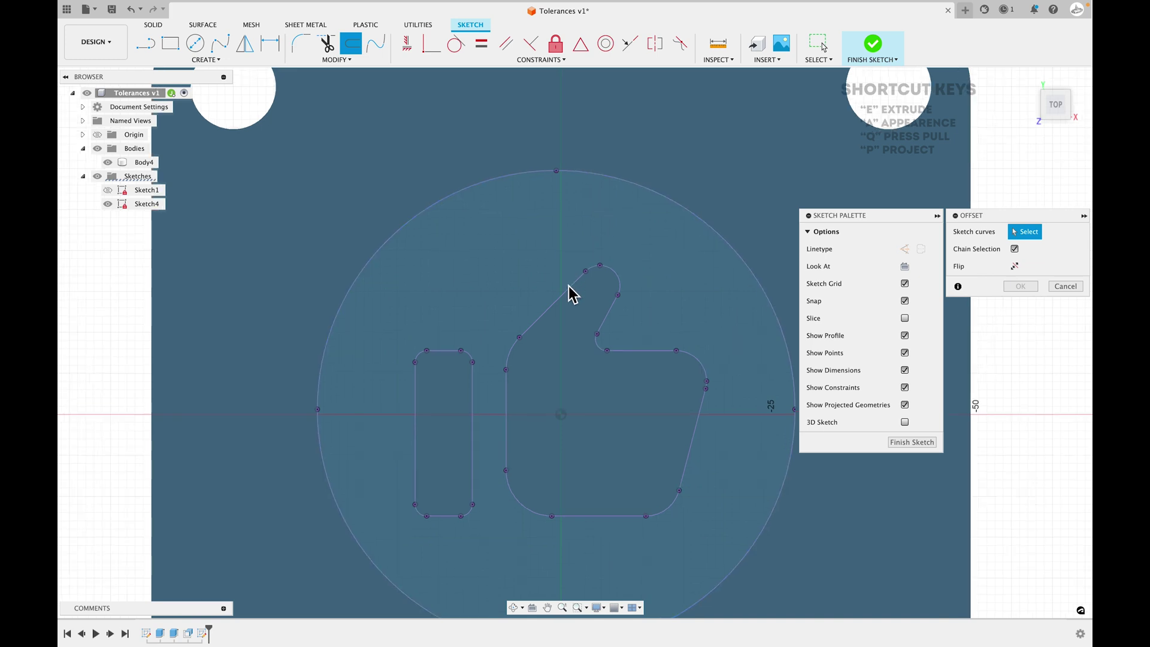
pyautogui.scroll(5, 558, 299)
pyautogui.scroll(1, 557, 299)
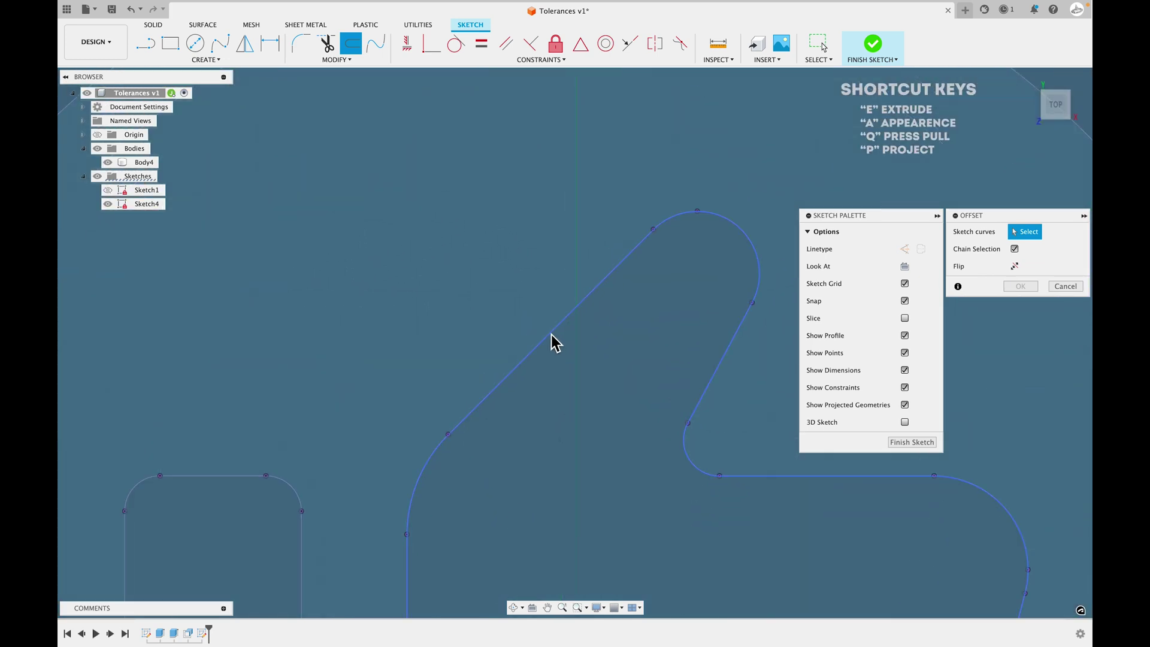
pyautogui.click(551, 334)
pyautogui.moveTo(555, 350); pyautogui.dragTo(538, 343)
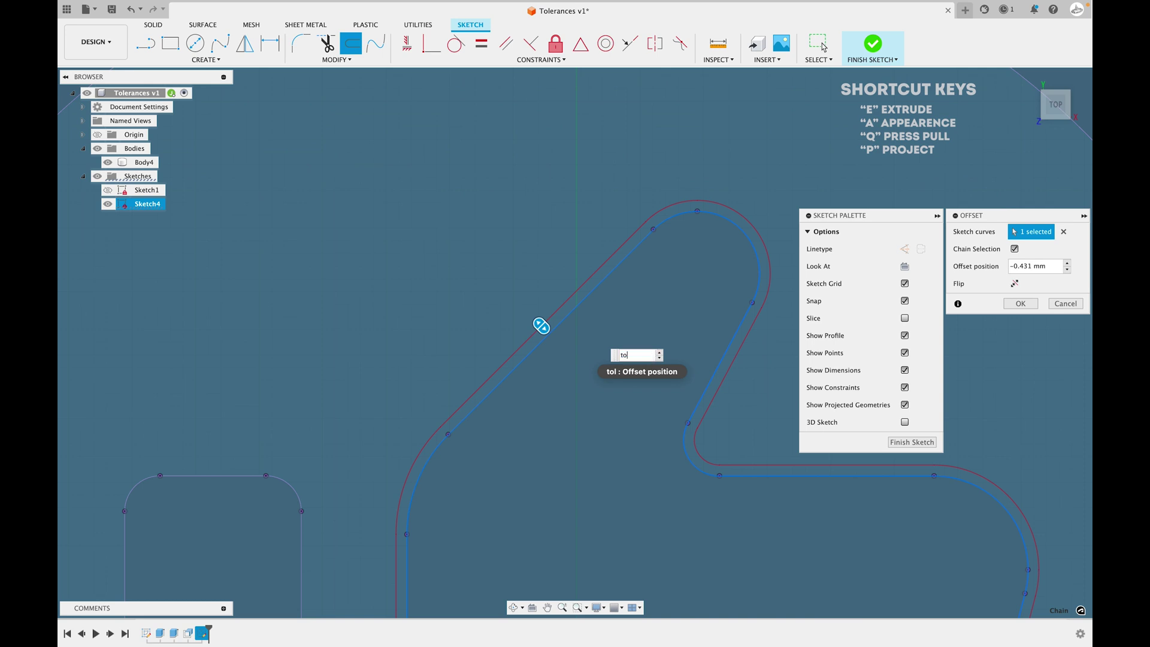
pyautogui.press('Return')
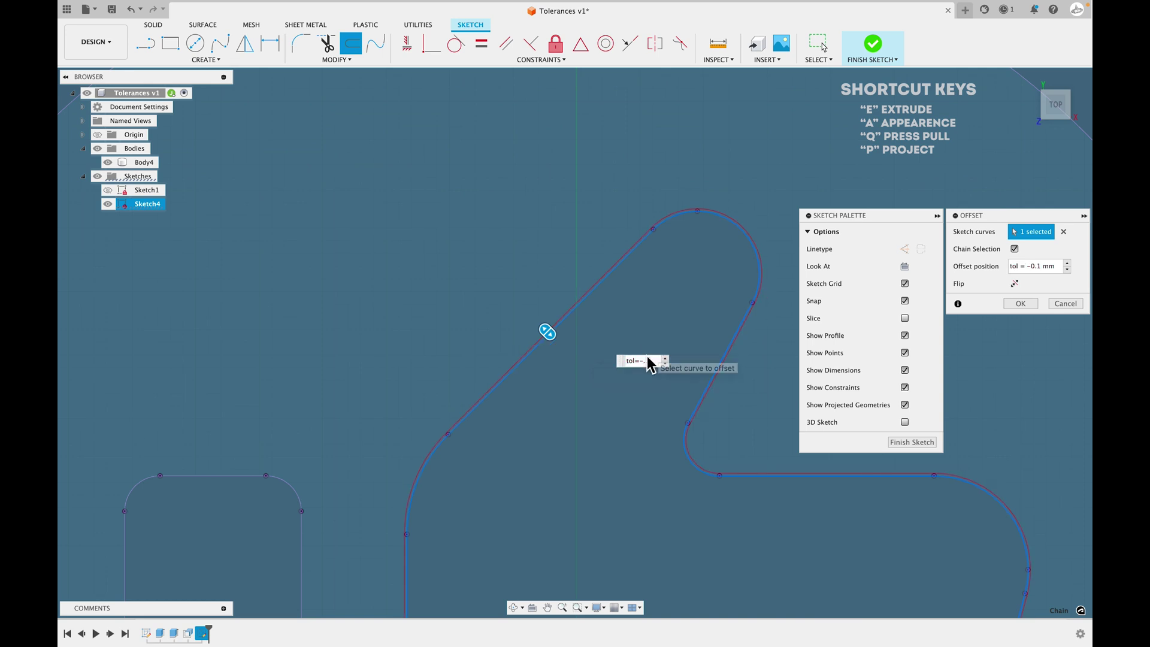
pyautogui.scroll(5, 569, 330)
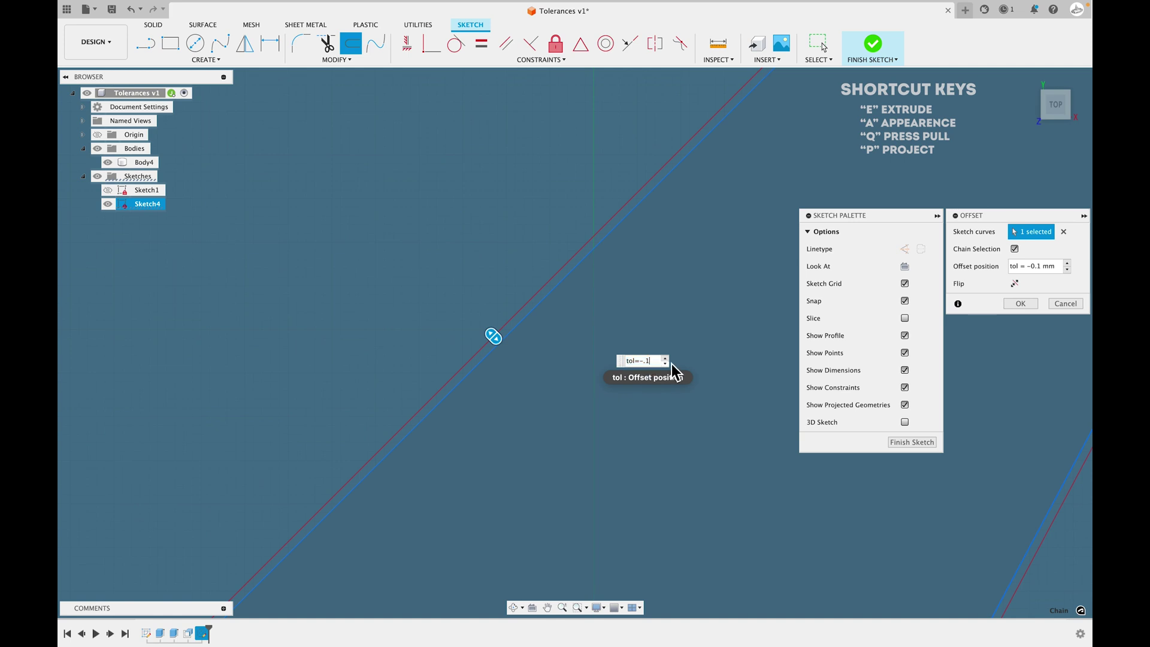
pyautogui.press('Return')
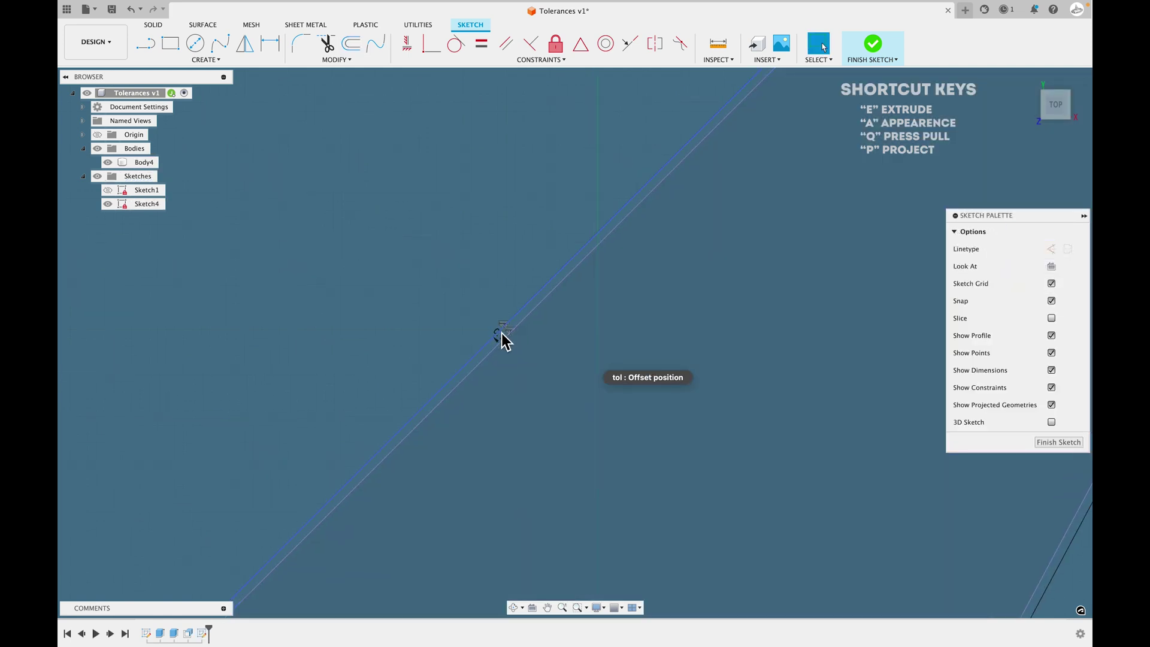
pyautogui.moveTo(502, 335); pyautogui.dragTo(477, 329)
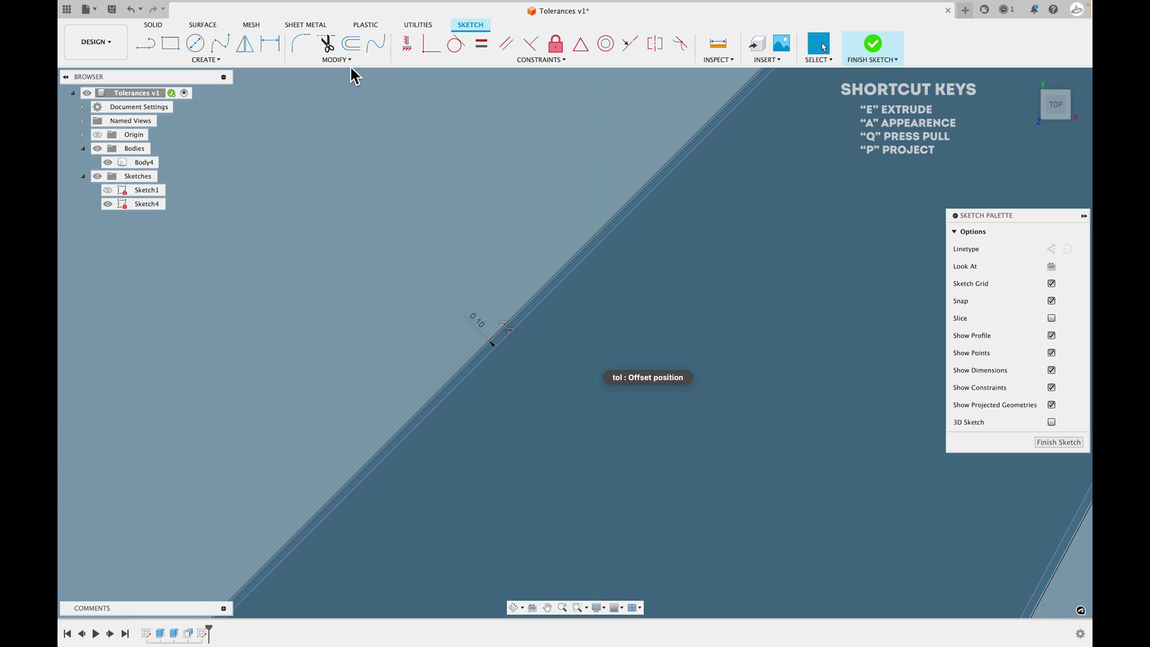
pyautogui.click(350, 61)
# - Change the tol parameter from -0.1 mm to 0.1 mm
pyautogui.click(333, 186)
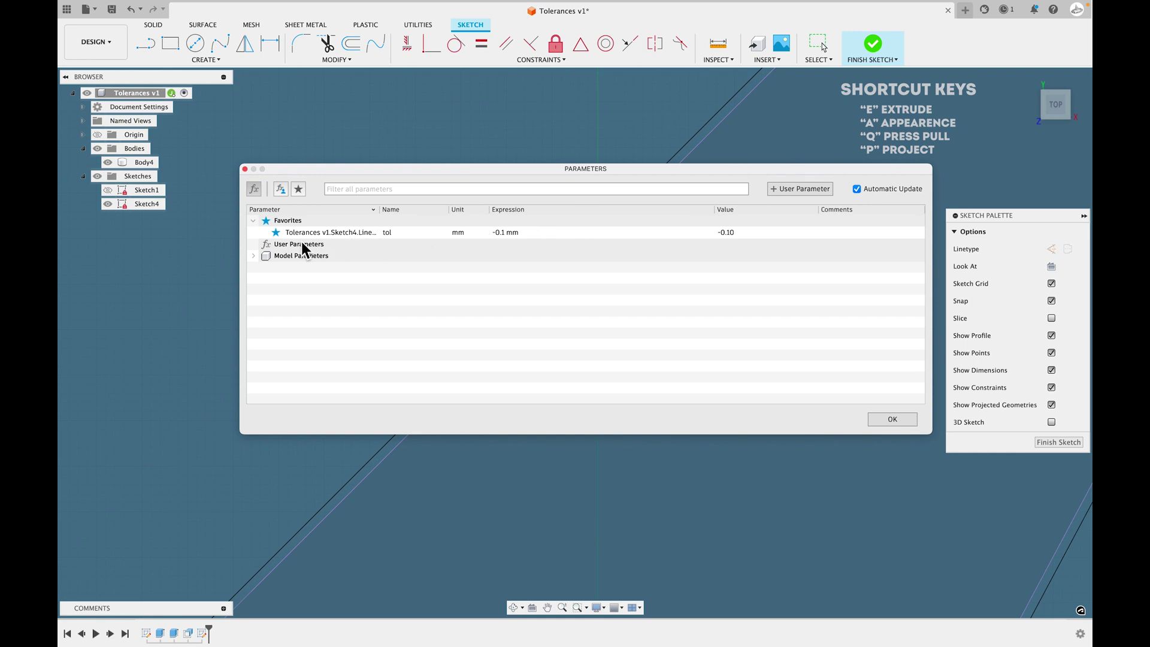
pyautogui.click(501, 233)
pyautogui.press('BackSpace')
pyautogui.click(893, 419)
# - Offset the left slot outline outward by the tol parameter
pyautogui.scroll(-6, 420, 257)
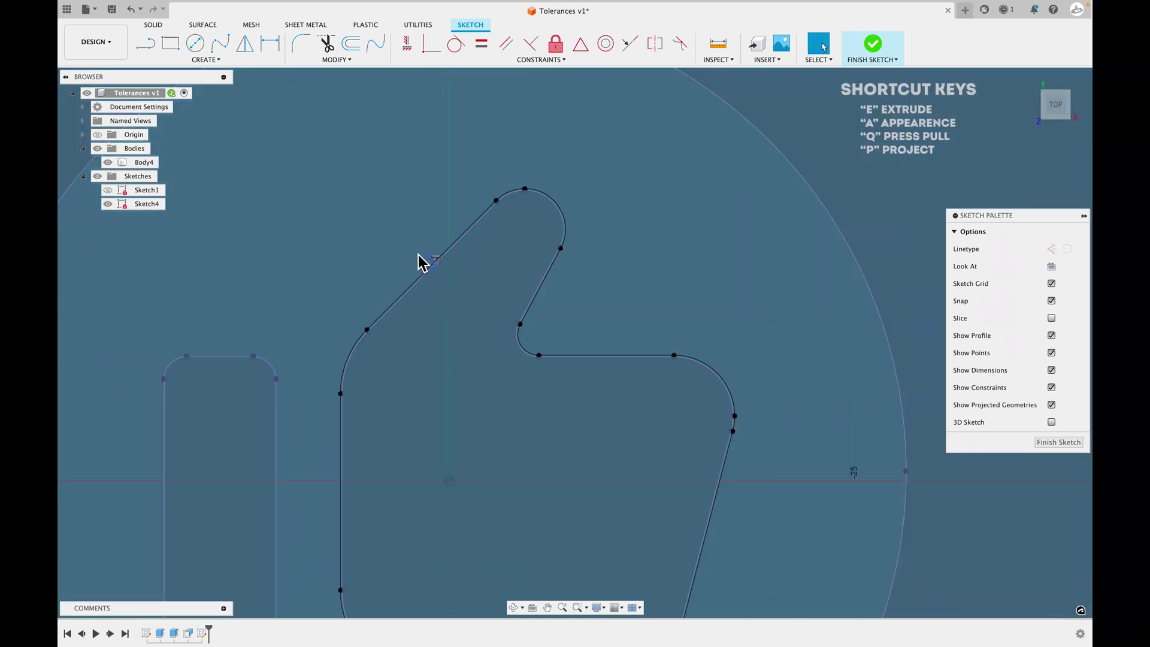
pyautogui.scroll(6, 360, 306)
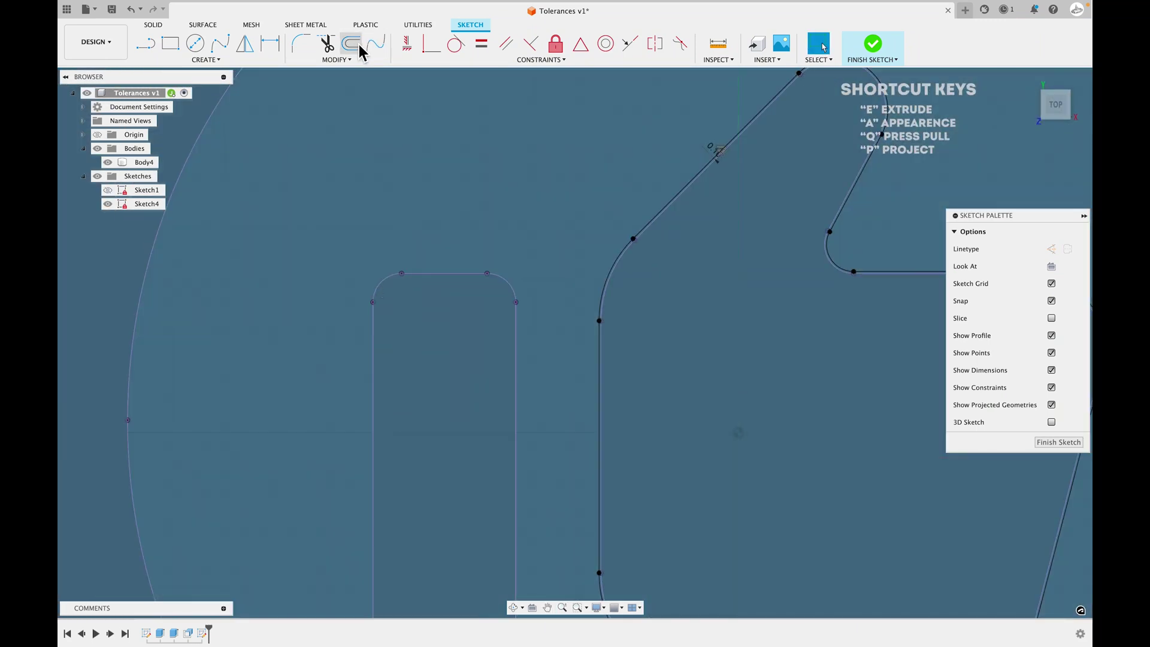
pyautogui.click(352, 44)
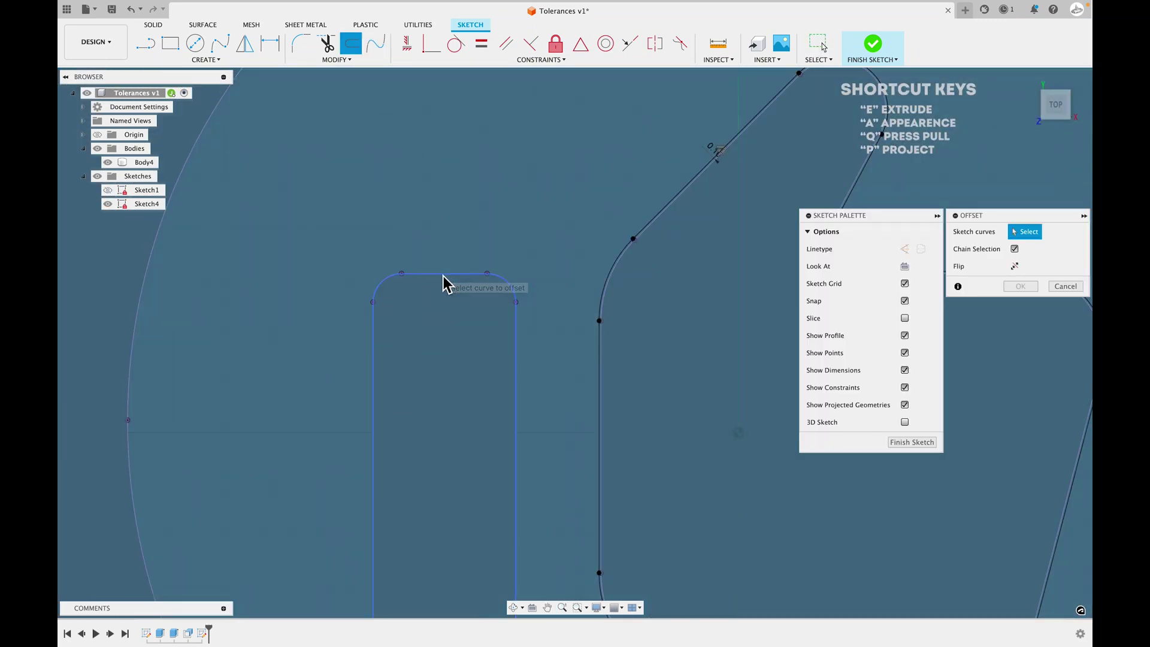
pyautogui.click(443, 276)
pyautogui.scroll(1, 444, 291)
pyautogui.moveTo(447, 290); pyautogui.dragTo(442, 264)
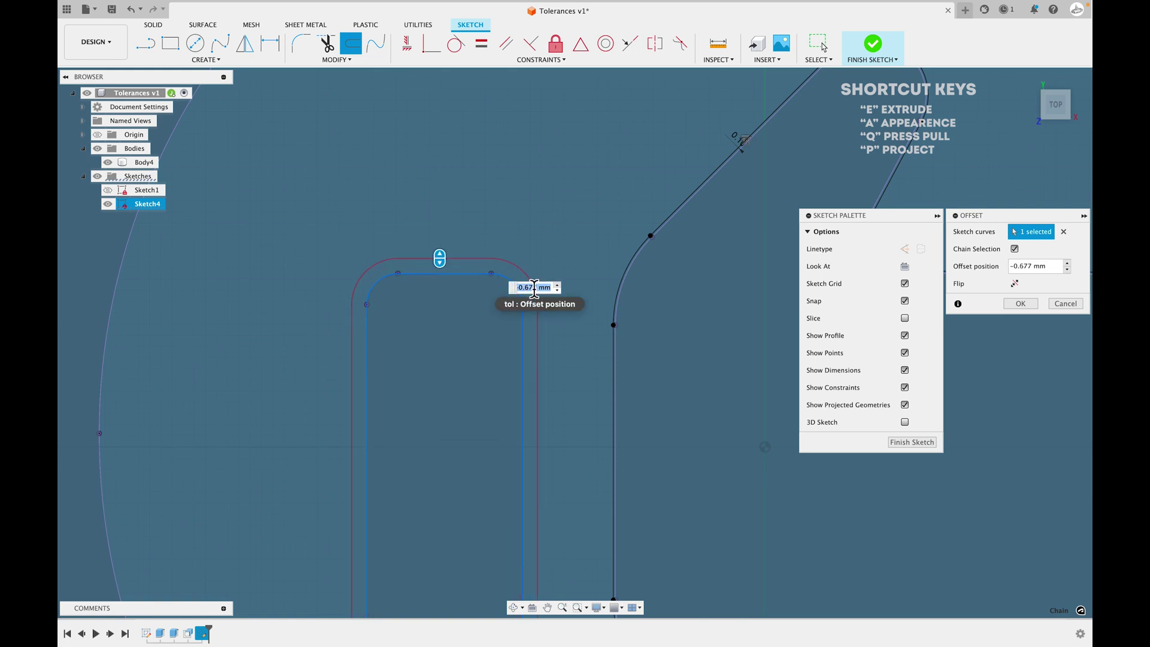
pyautogui.write('tol')
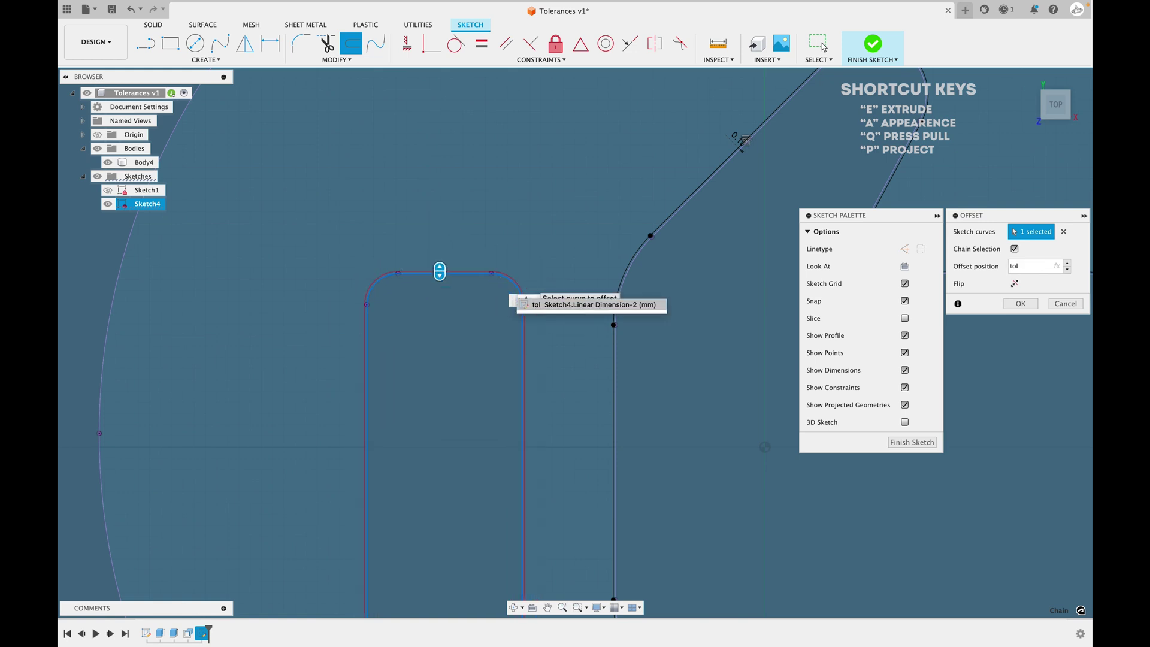
pyautogui.press('Return')
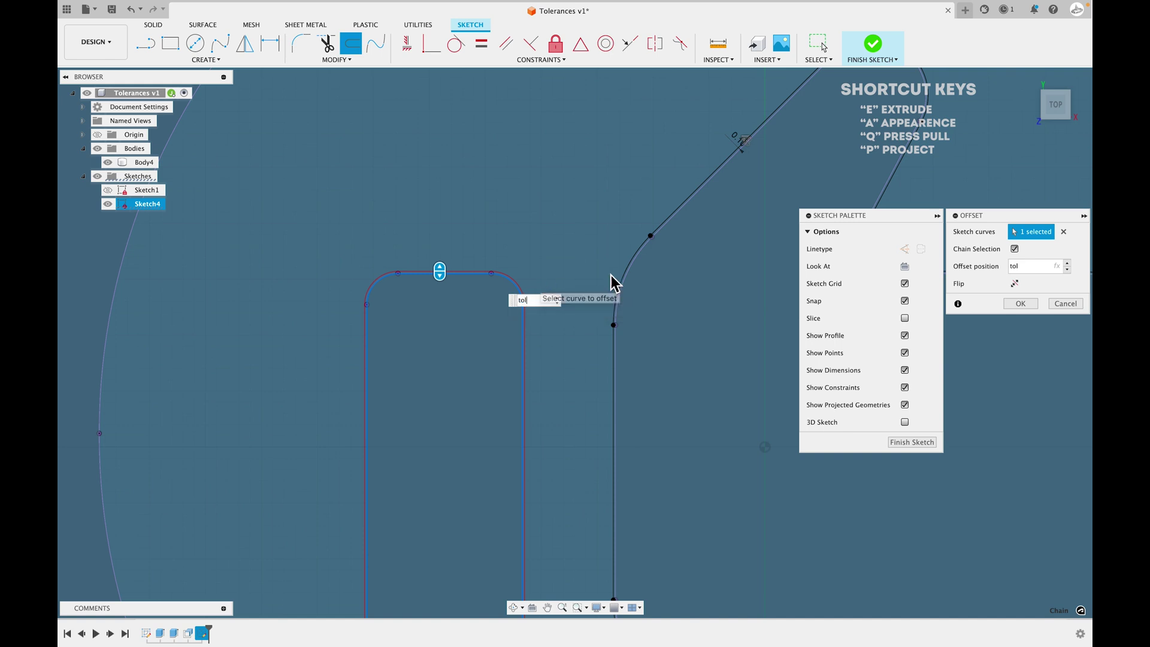
pyautogui.press('Return')
# - Offset the outer circle by the tol parameter
pyautogui.scroll(5, 514, 288)
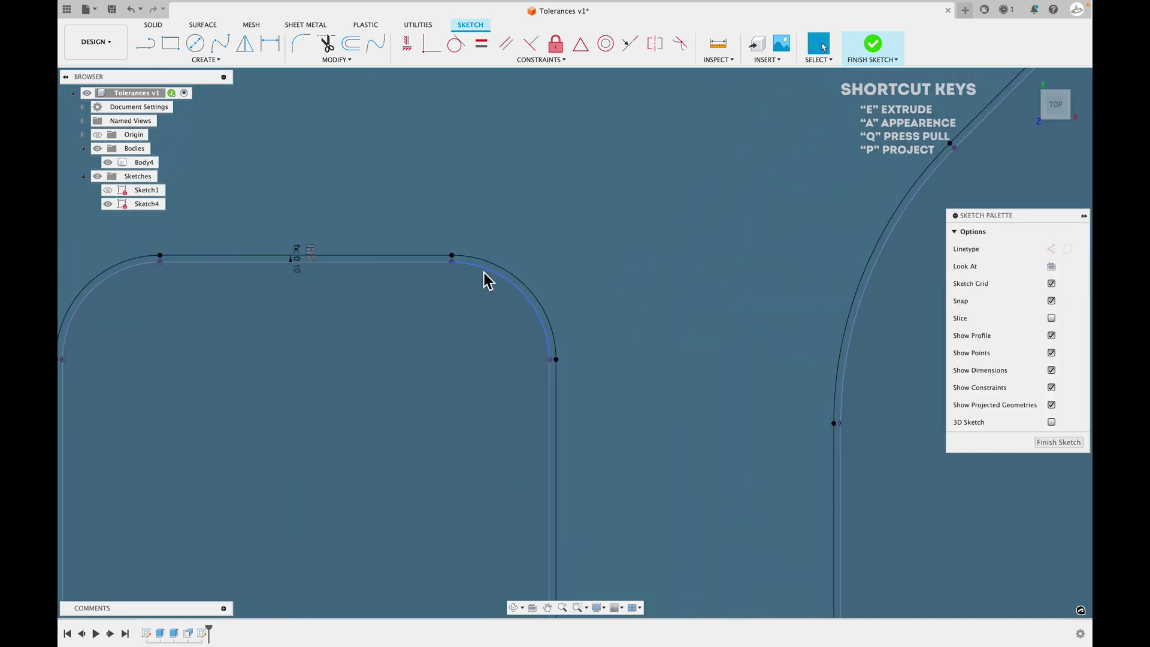
pyautogui.scroll(2, 417, 267)
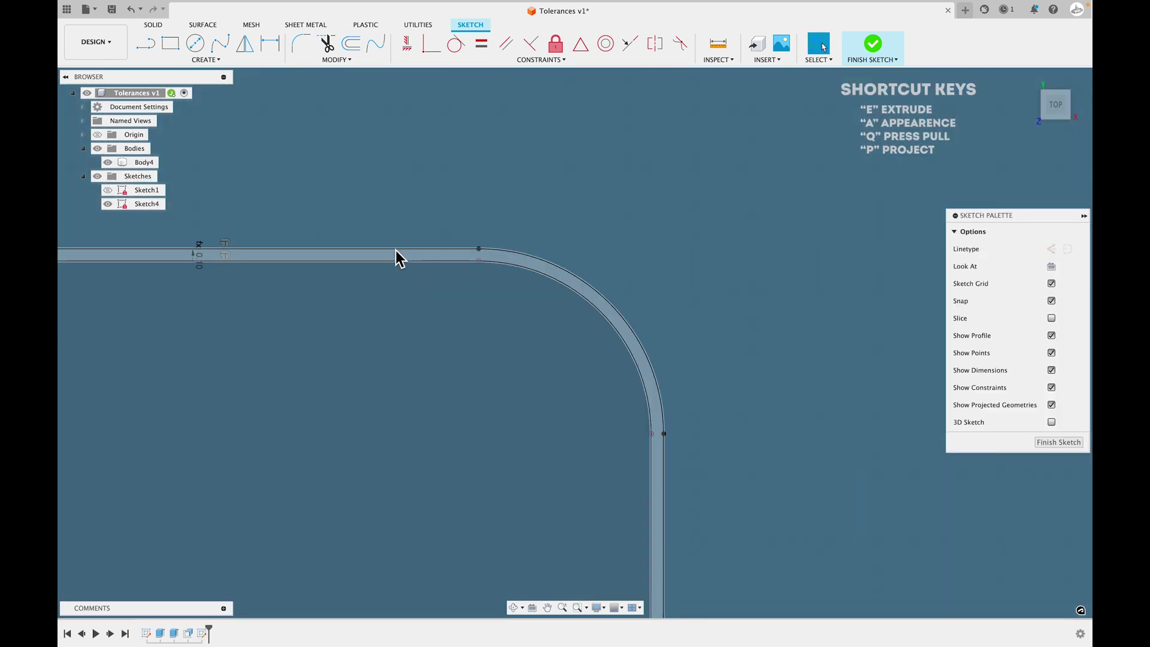
pyautogui.scroll(-5, 398, 257)
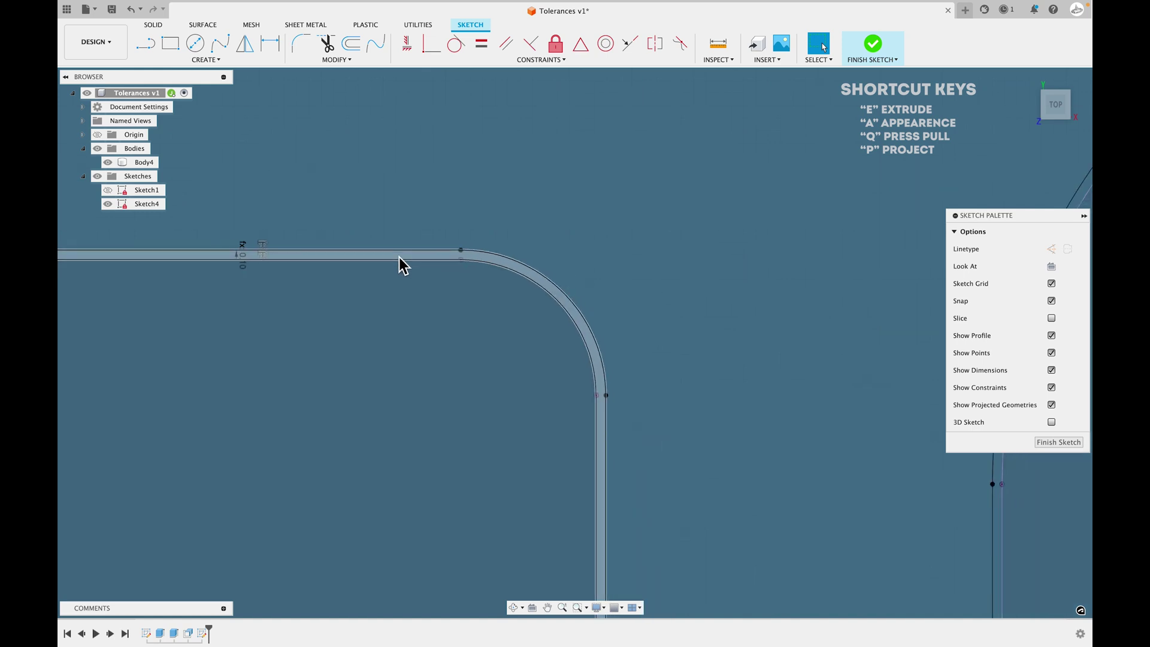
pyautogui.moveTo(444, 193); pyautogui.dragTo(479, 384, button='middle')
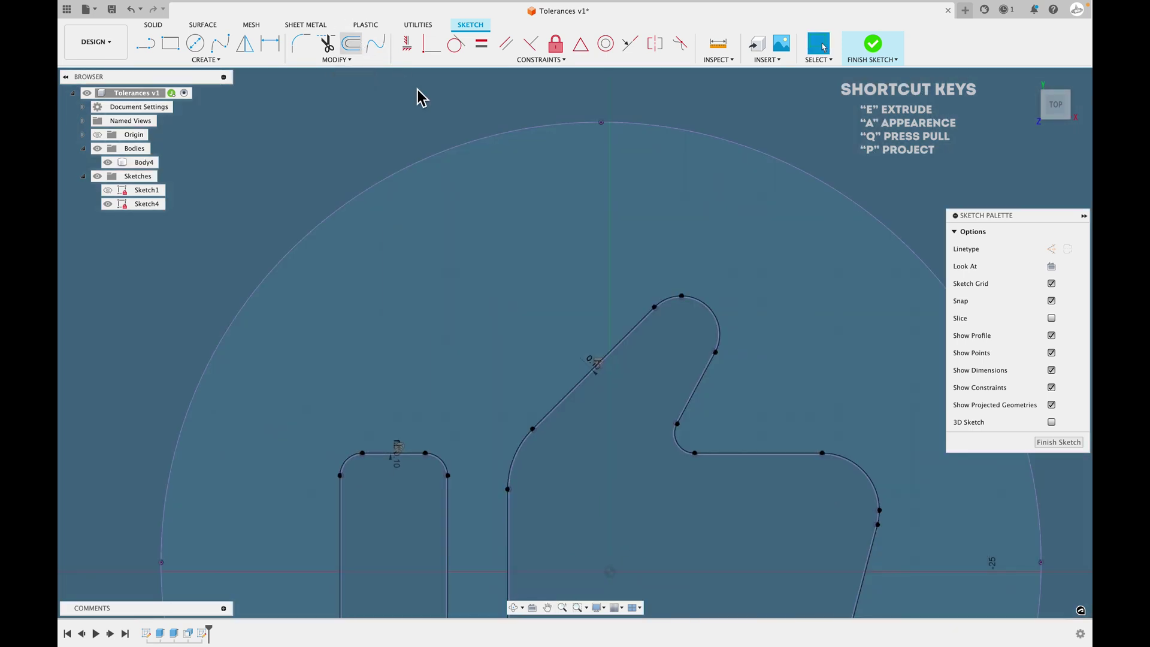
pyautogui.press('o')
pyautogui.click(430, 159)
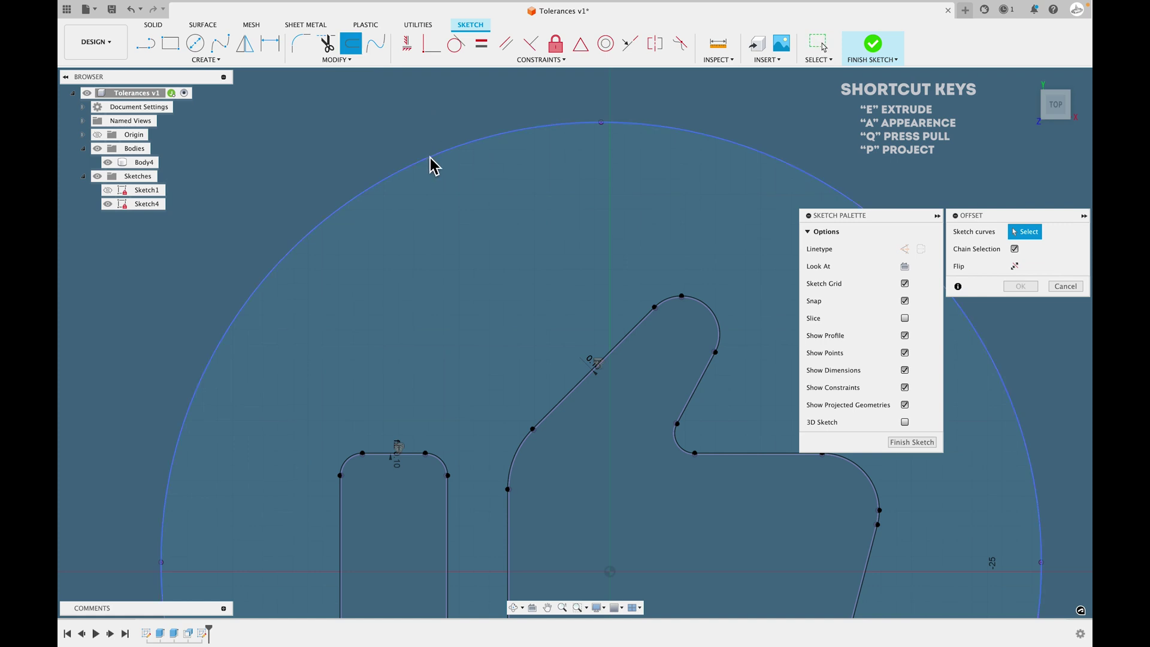
pyautogui.scroll(2, 423, 141)
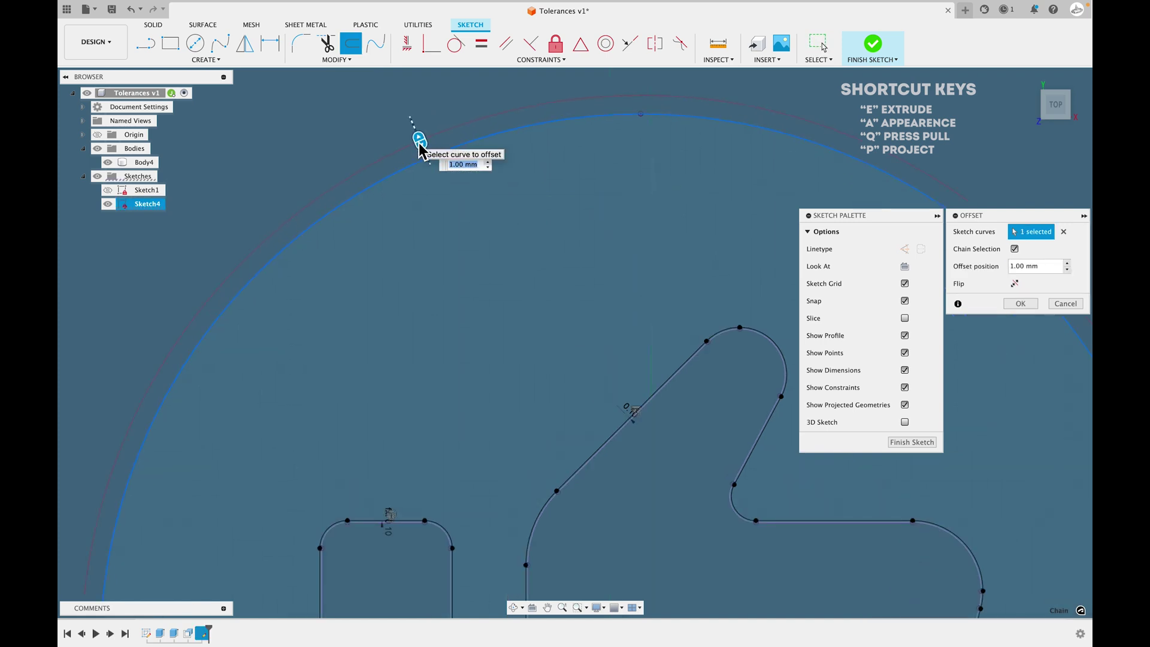
pyautogui.write('tol')
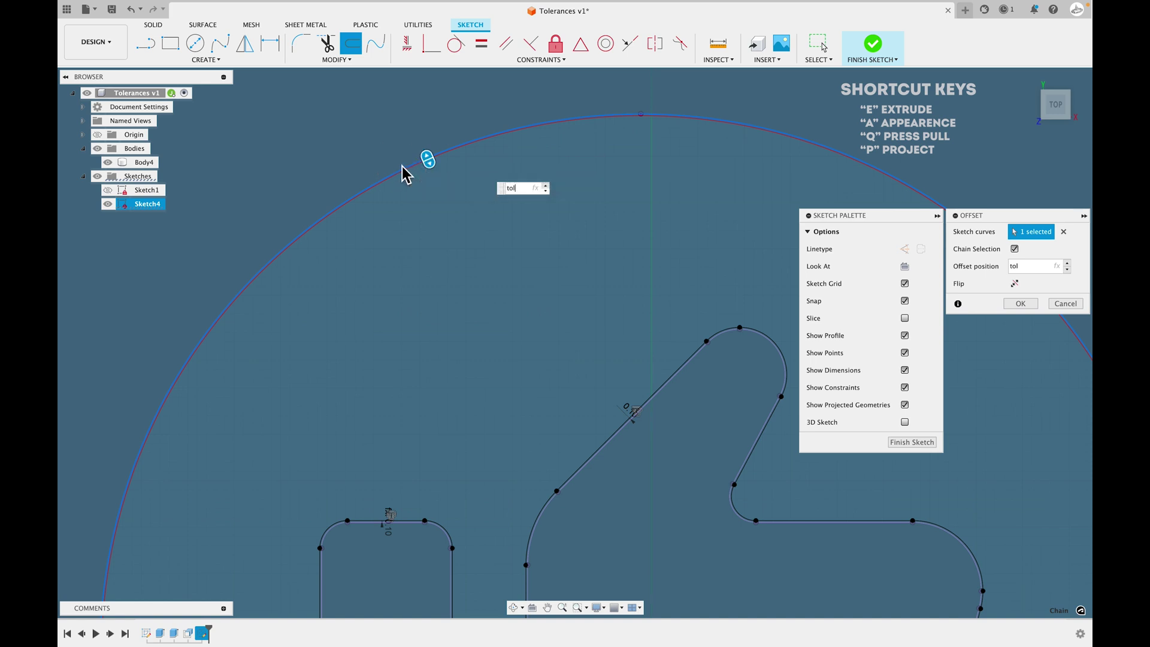
pyautogui.scroll(5, 402, 168)
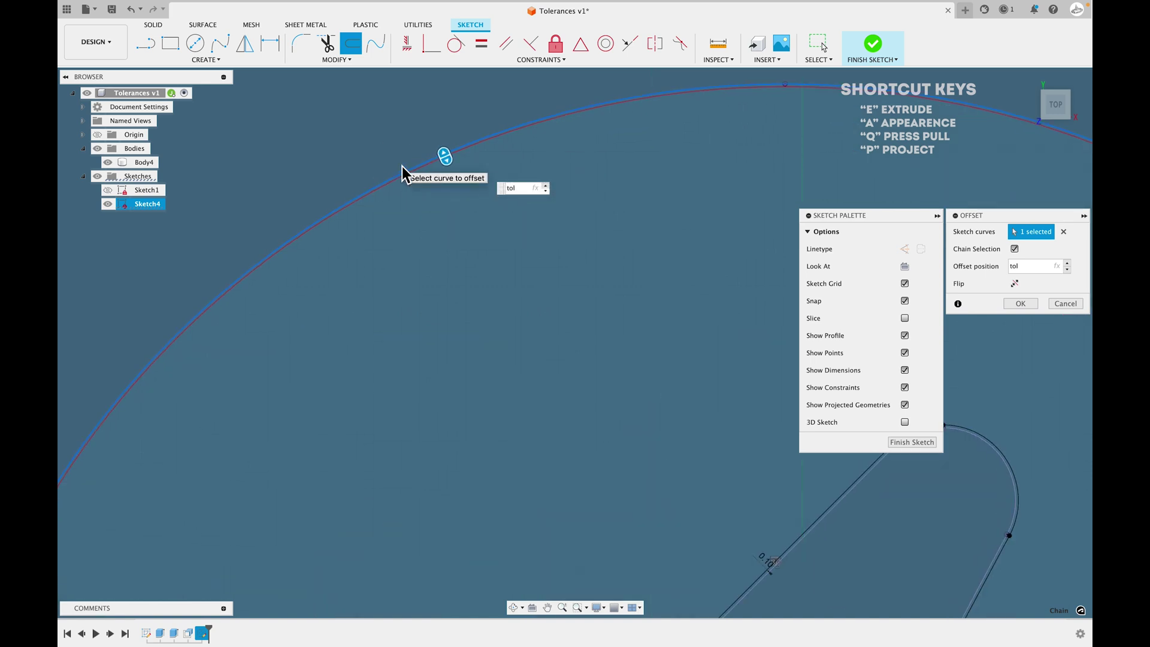
pyautogui.click(1020, 304)
pyautogui.scroll(-10, 580, 305)
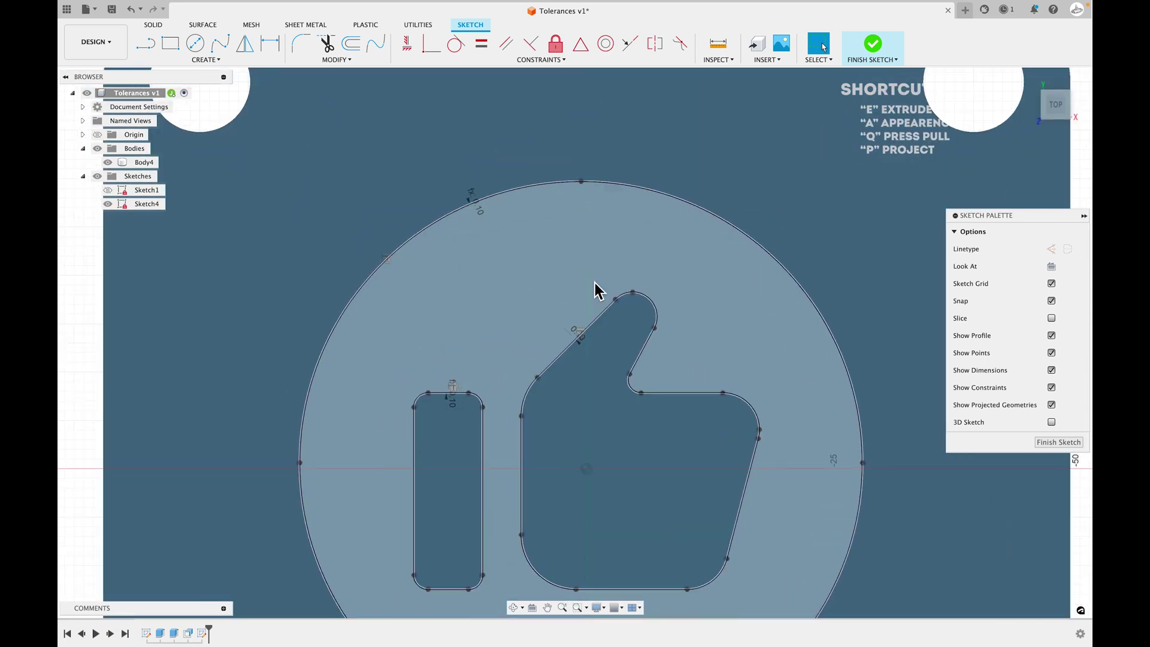
pyautogui.scroll(2, 582, 296)
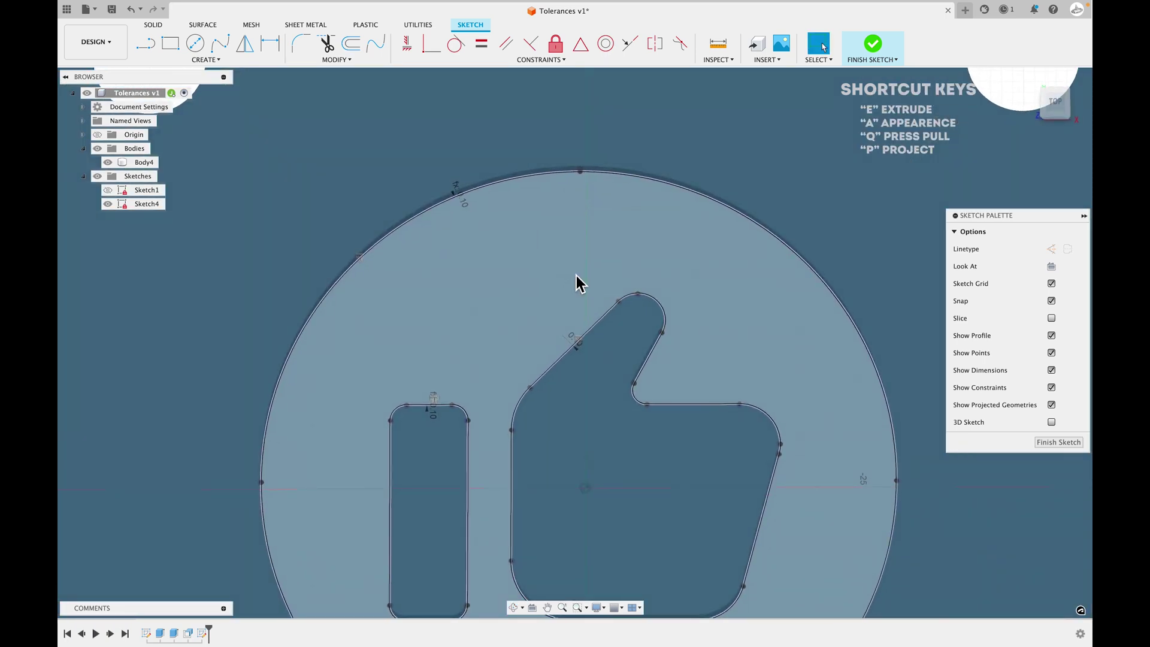
# - Extrude the thumbs-up profile up to the plate's face using the To Object extent
pyautogui.press('e')
pyautogui.scroll(5, 581, 279)
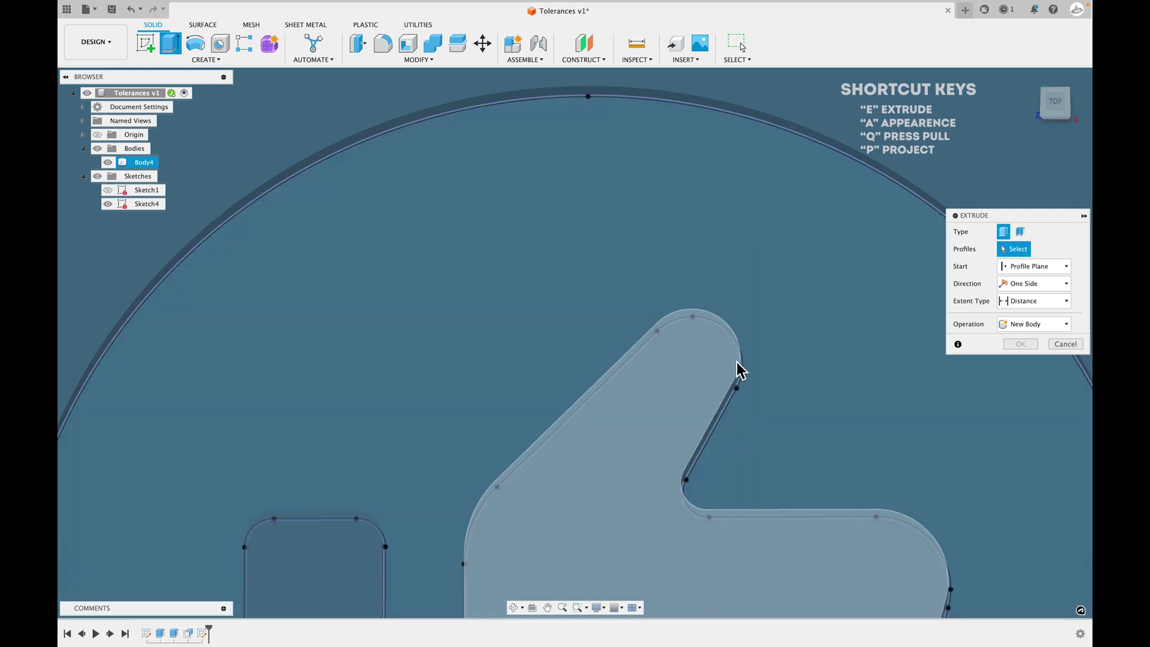
pyautogui.scroll(5, 743, 365)
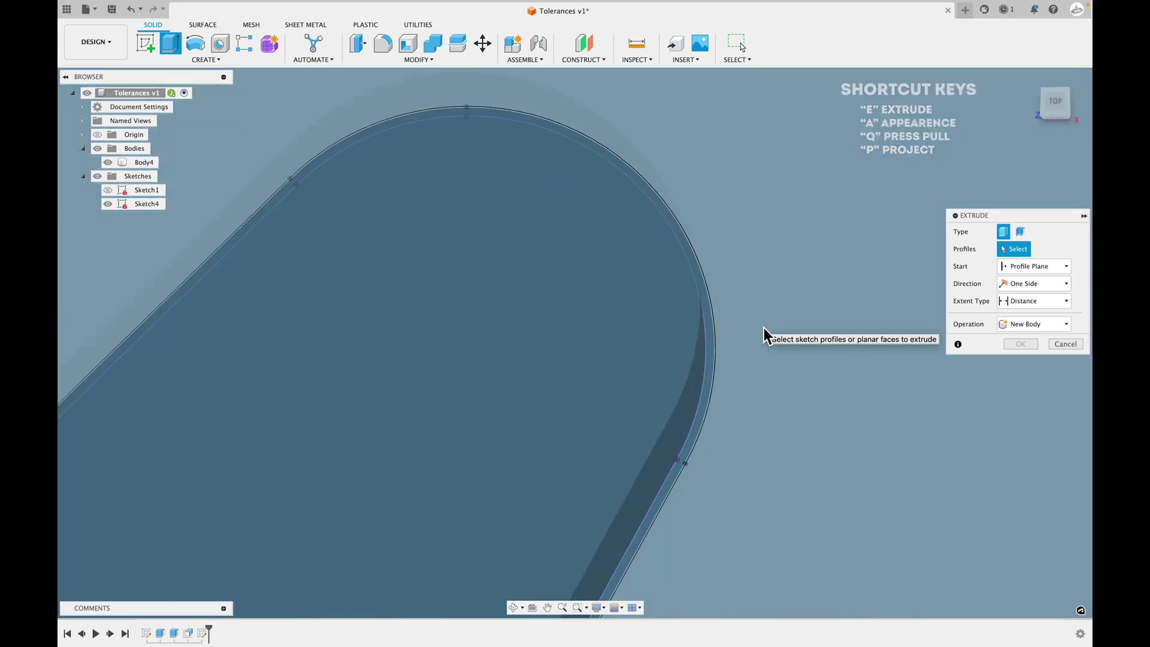
pyautogui.click(763, 334)
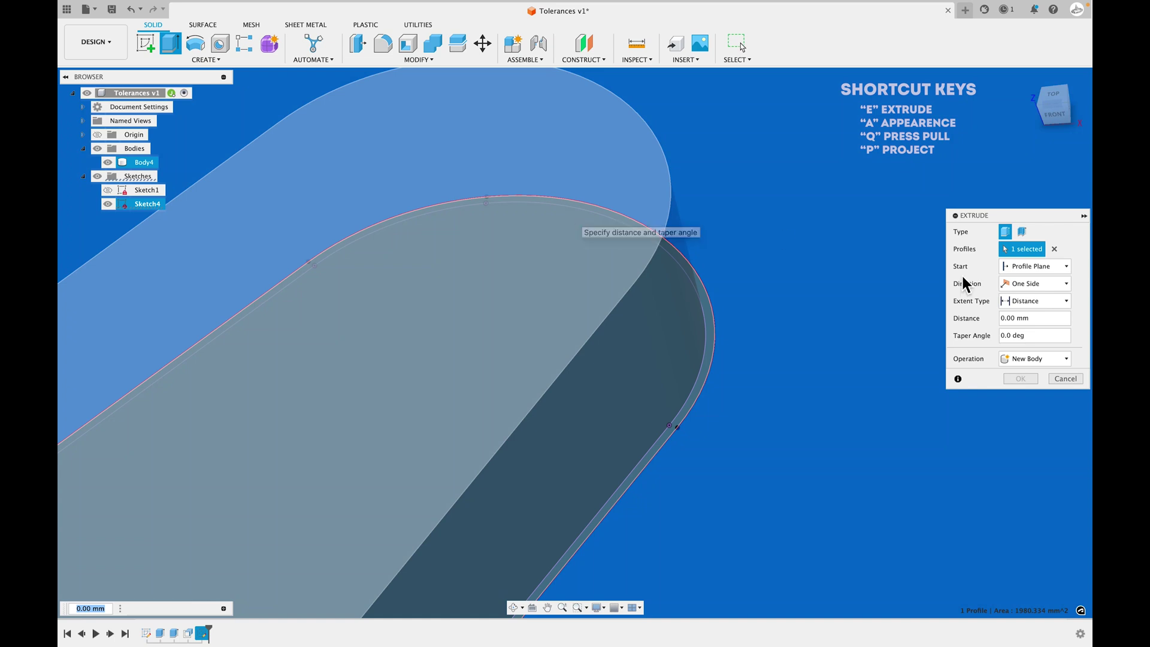
pyautogui.click(1058, 301)
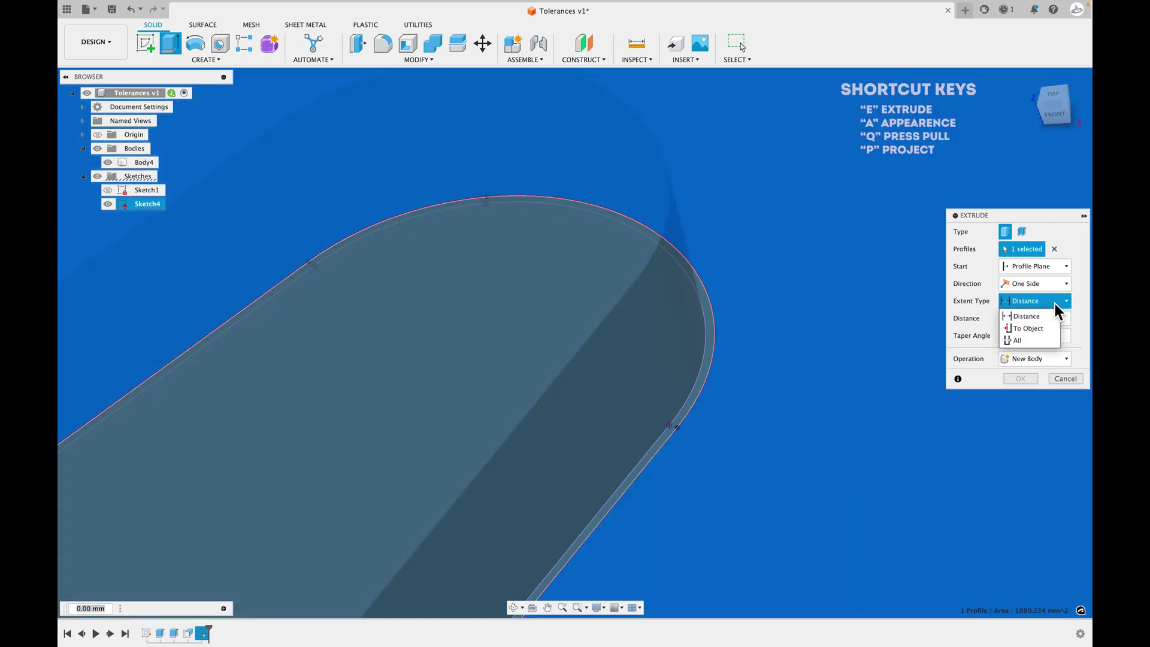
pyautogui.click(1025, 326)
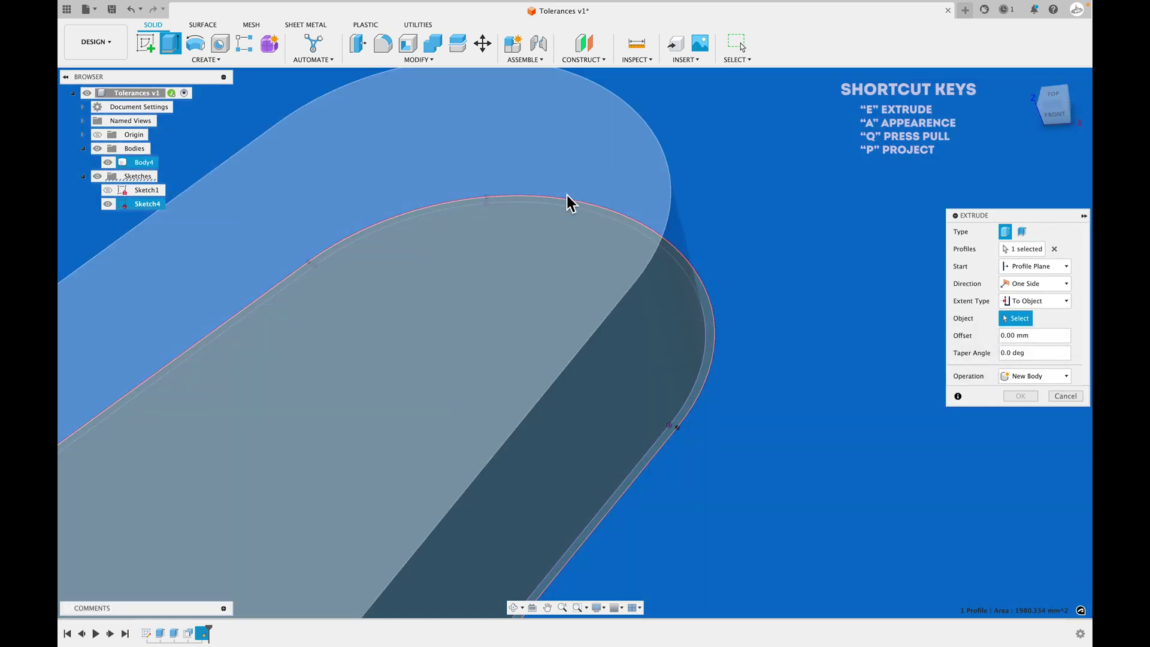
pyautogui.click(568, 203)
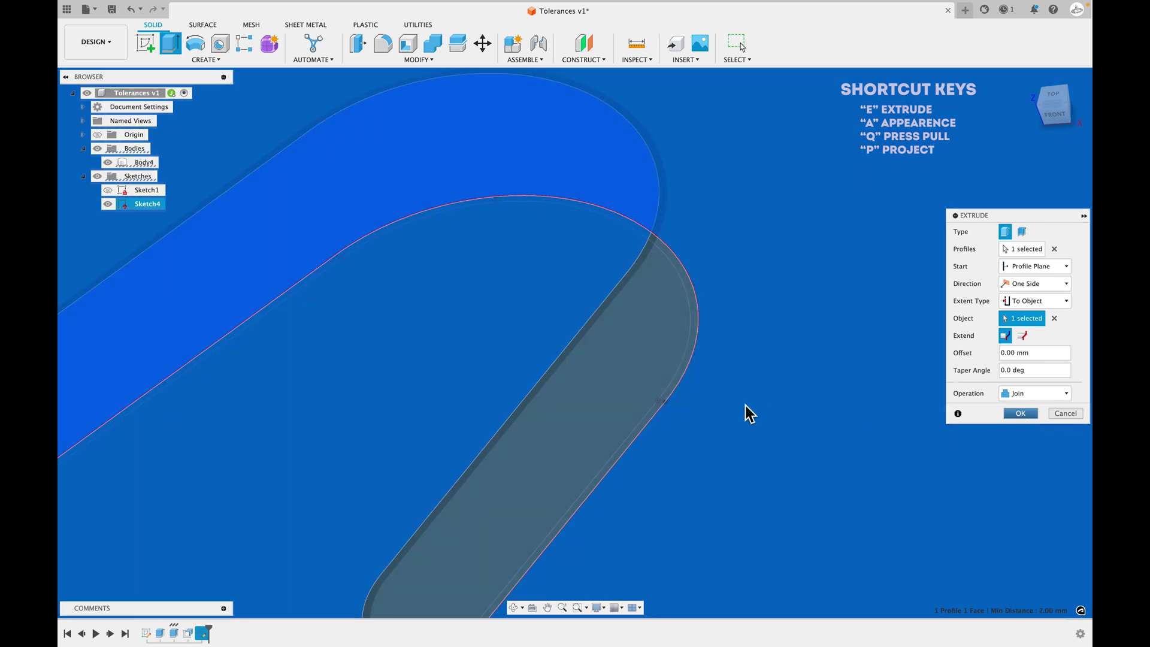
pyautogui.press('Return')
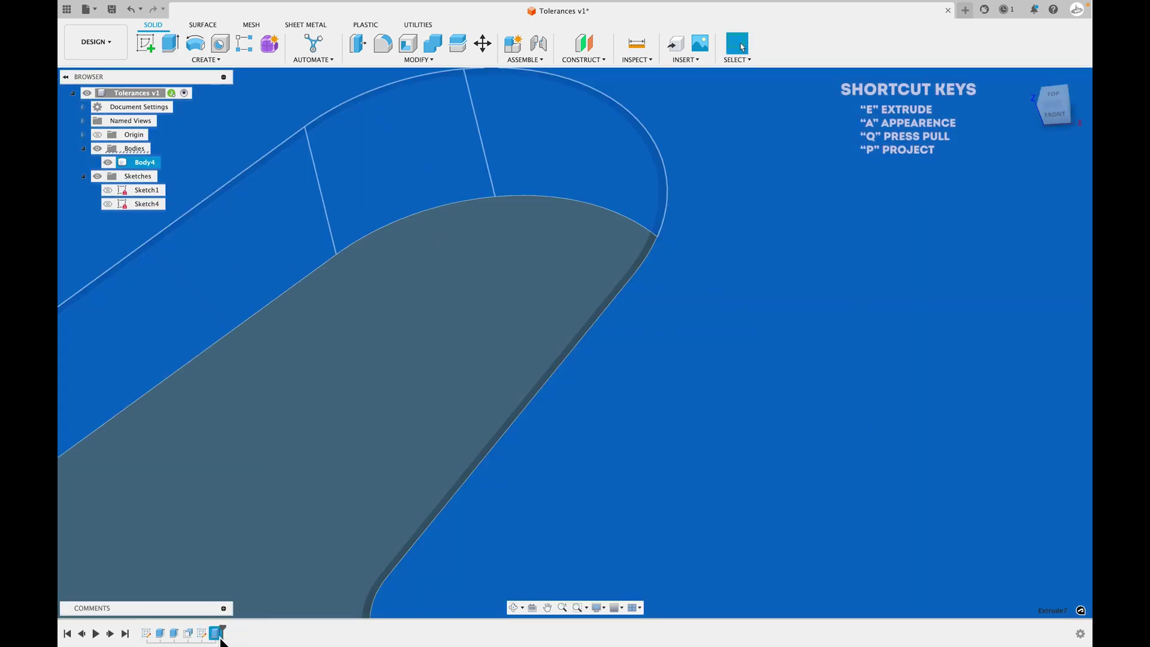
# - Edit that extrude feature so its operation is New Body, creating Body5
pyautogui.rightClick(217, 633)
pyautogui.click(532, 484)
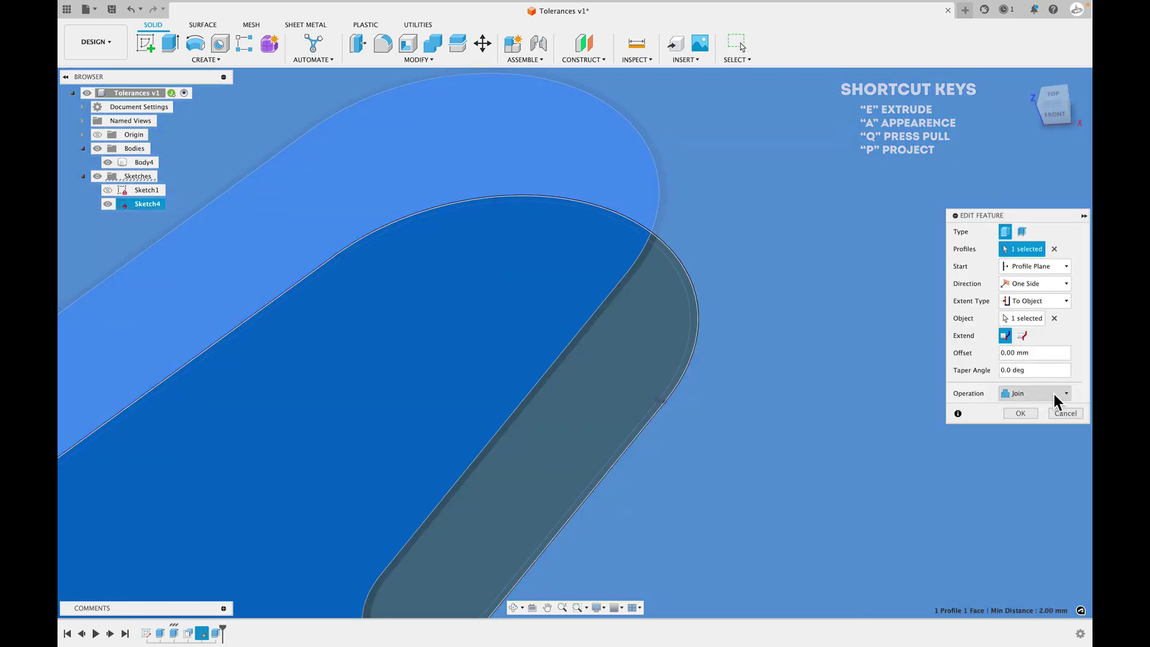
pyautogui.click(1055, 395)
pyautogui.click(1035, 441)
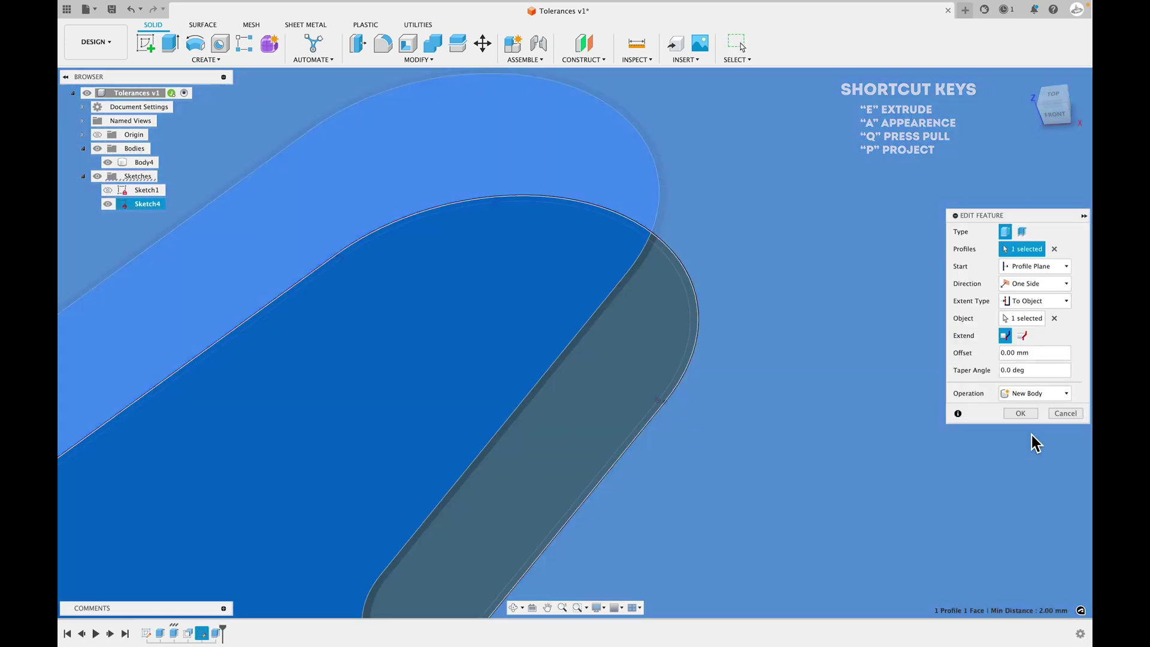
pyautogui.press('Return')
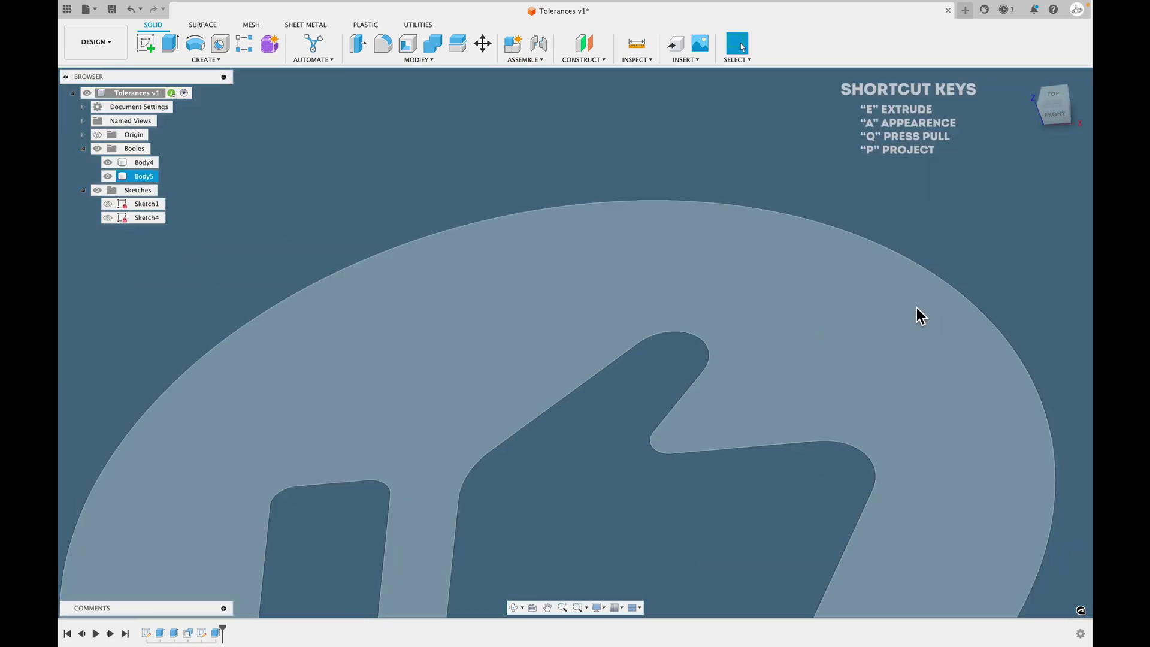
# - Apply the Black PLA appearance to the disc body
pyautogui.press('a')
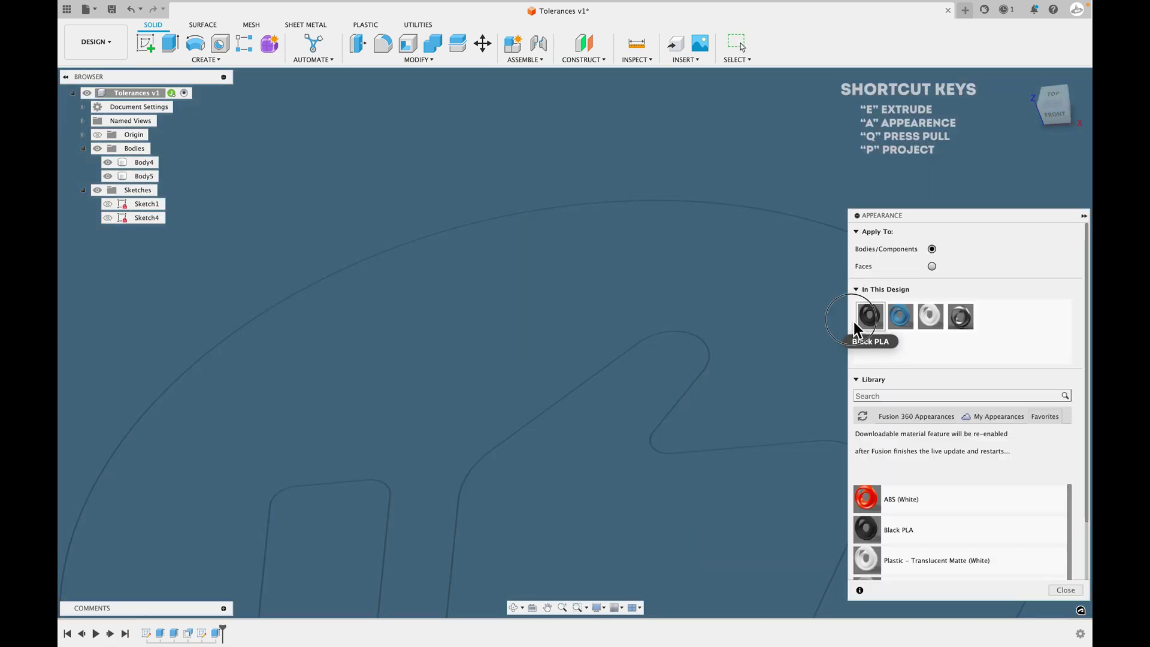
pyautogui.moveTo(855, 329); pyautogui.dragTo(803, 339)
pyautogui.click(1066, 591)
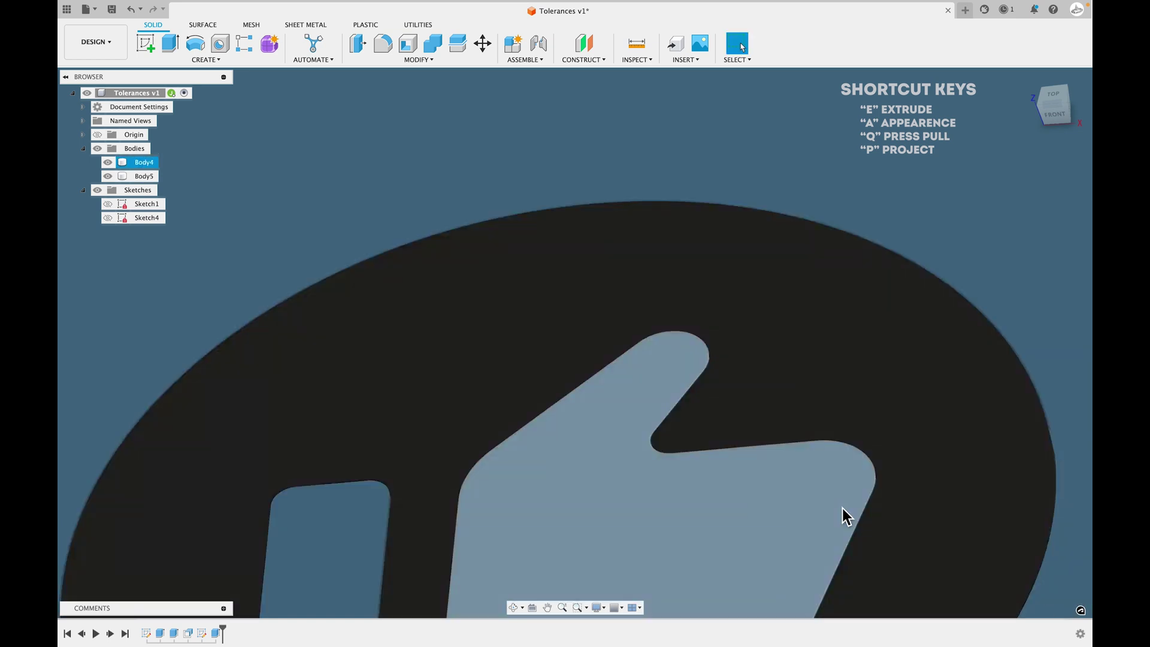
# - Orbit and select Body4 and Body5 to inspect the tolerance gap around the curved edge
pyautogui.scroll(5, 846, 516)
pyautogui.keyDown('shift'); pyautogui.moveTo(909, 397); pyautogui.dragTo(788, 416, button='middle'); pyautogui.keyUp('shift')
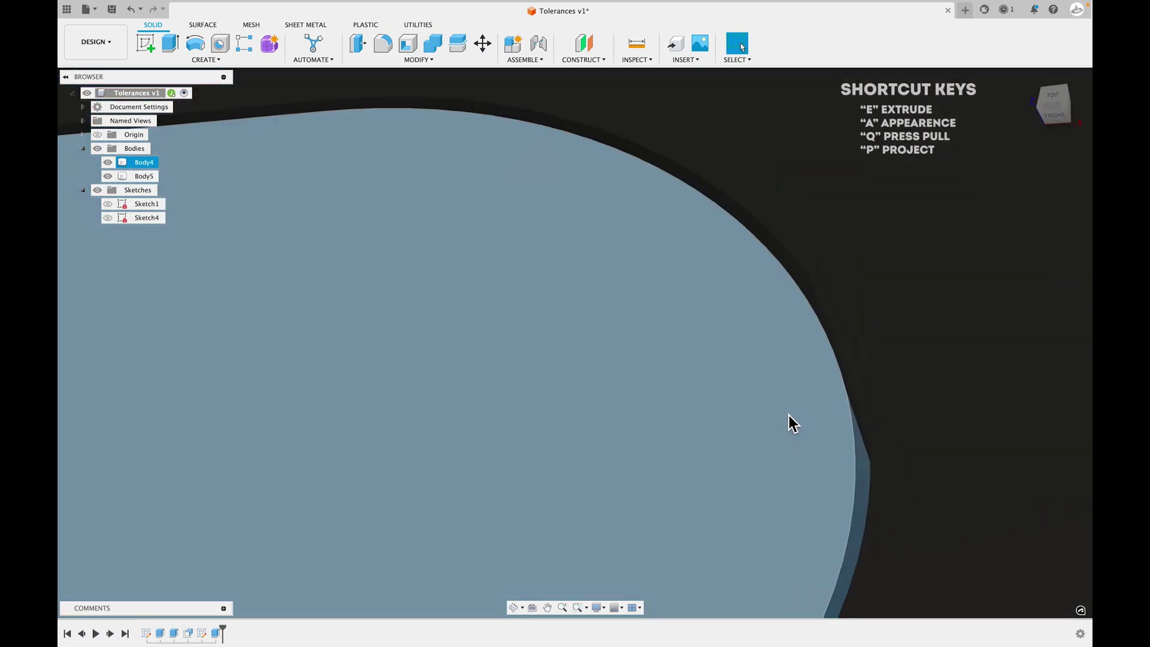
pyautogui.scroll(-8, 789, 423)
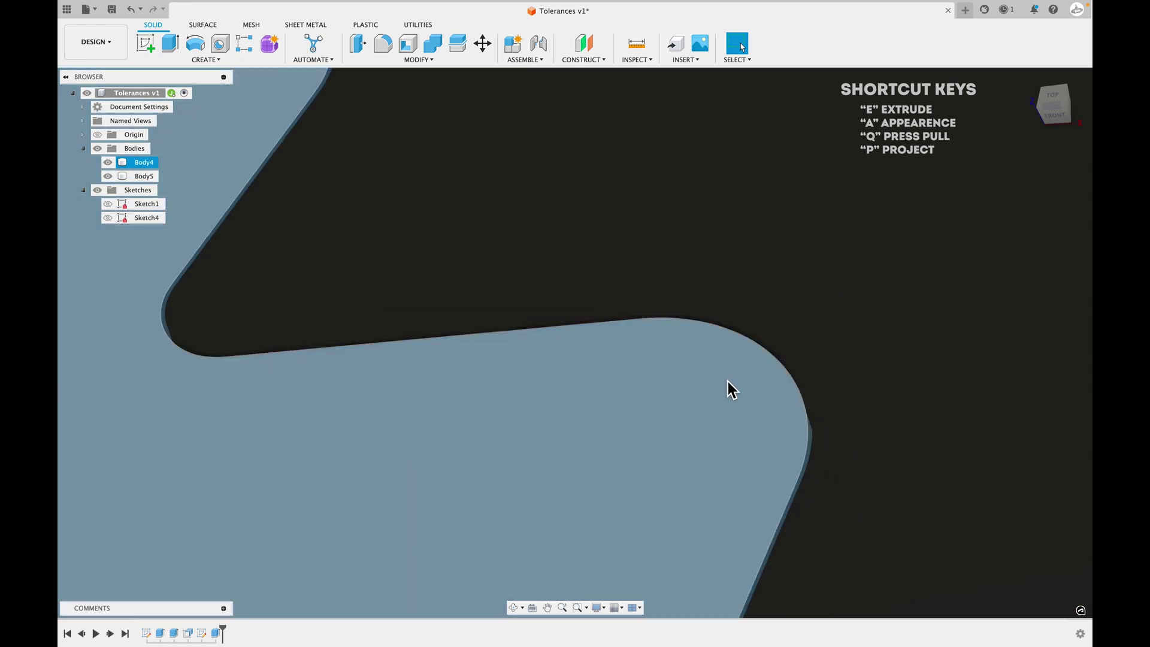
pyautogui.keyDown('shift'); pyautogui.moveTo(731, 390); pyautogui.dragTo(743, 418, button='middle'); pyautogui.keyUp('shift')
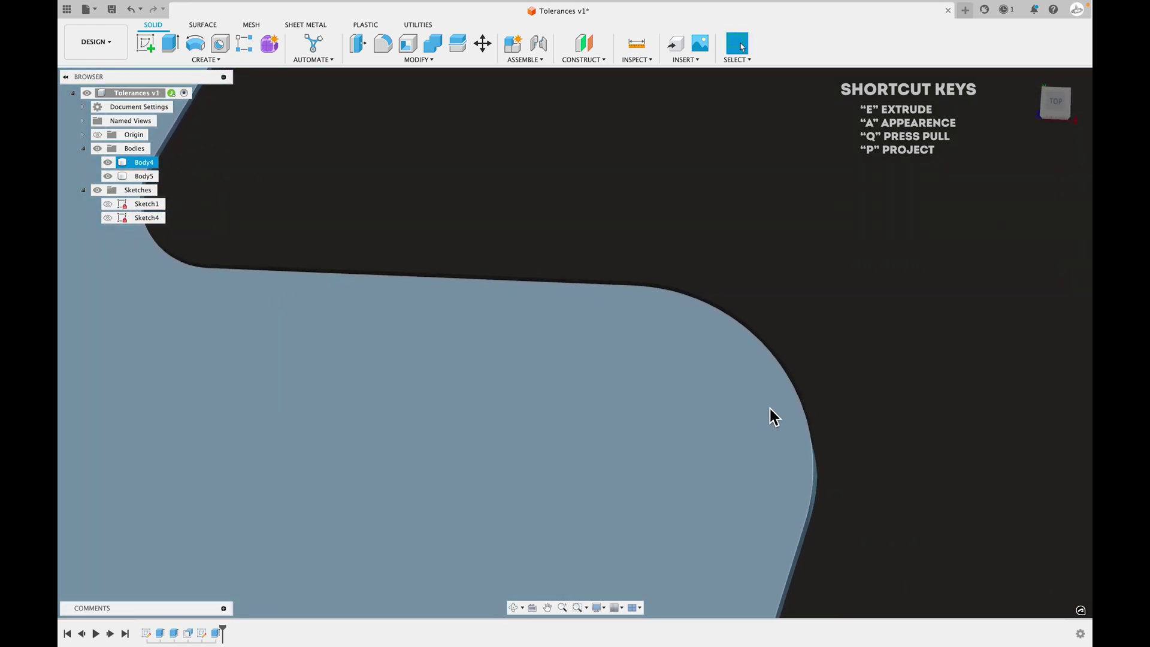
pyautogui.click(829, 431)
pyautogui.keyDown('shift'); pyautogui.moveTo(829, 431); pyautogui.dragTo(821, 426, button='middle'); pyautogui.keyUp('shift')
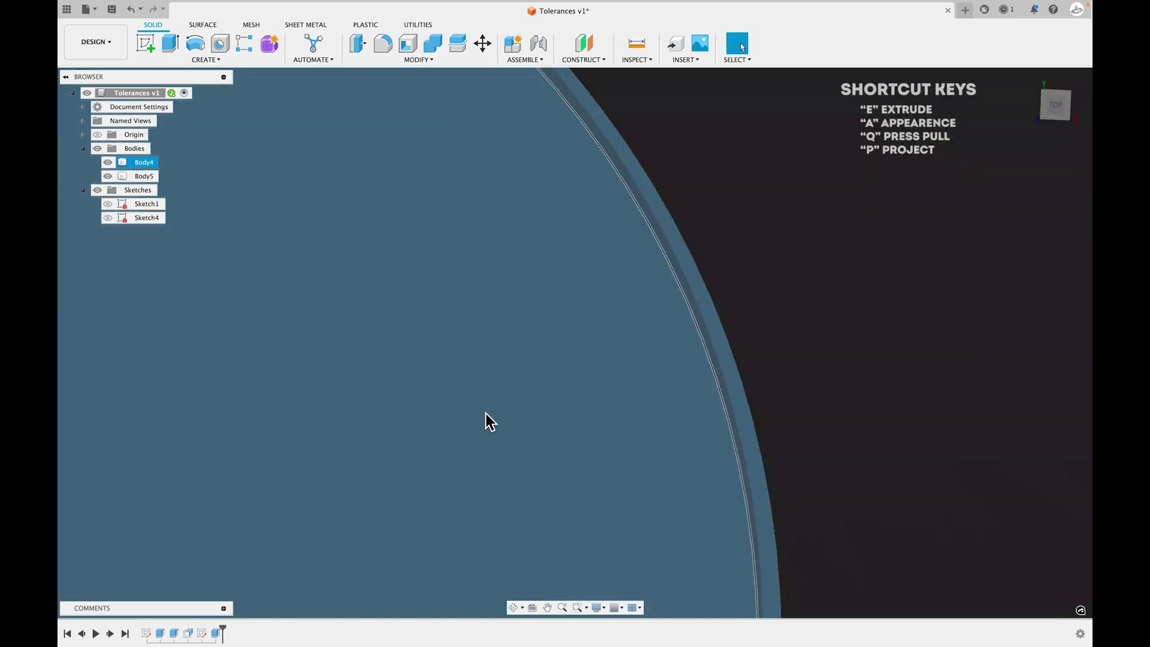
pyautogui.click(632, 395)
pyautogui.click(695, 243)
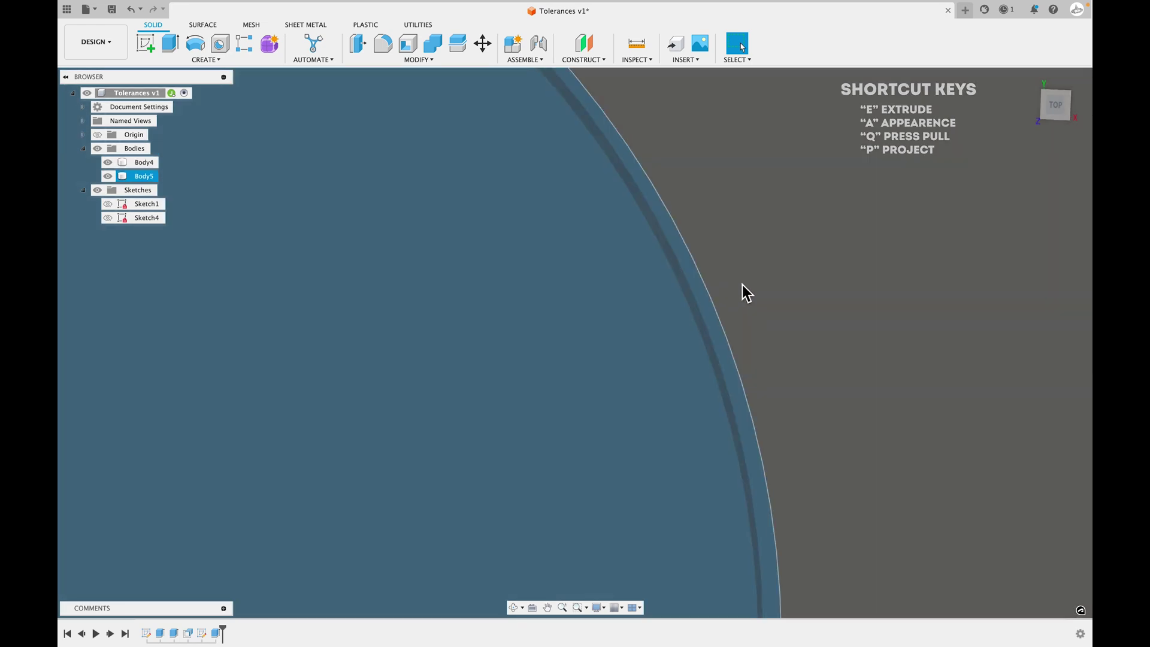
pyautogui.click(468, 181)
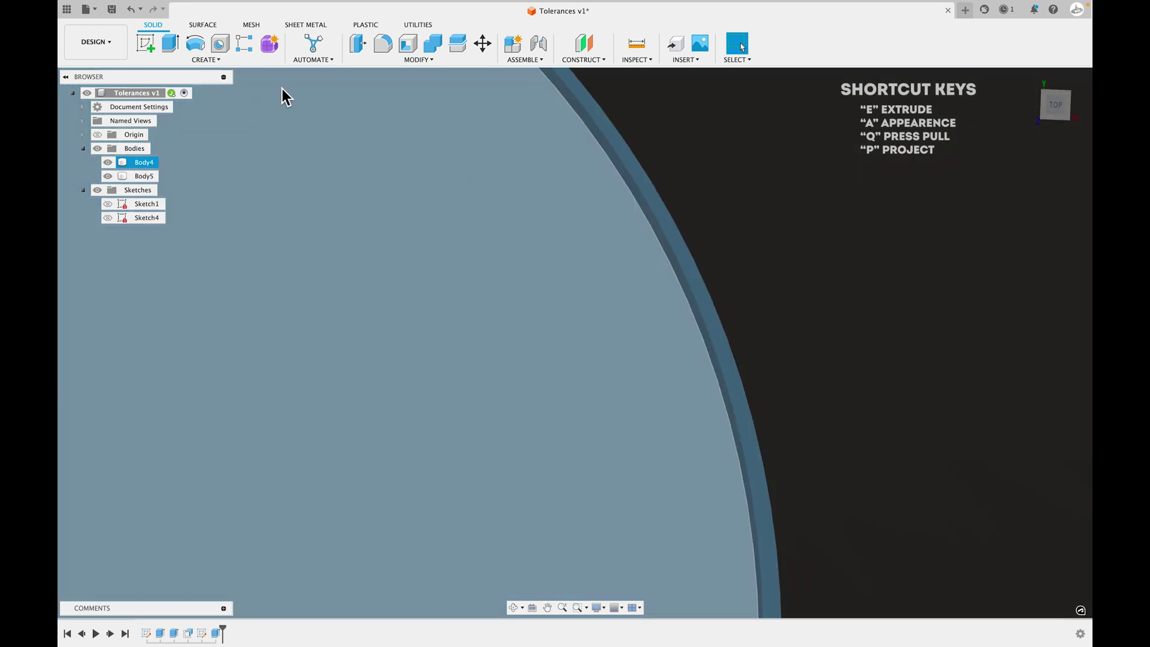
pyautogui.press('Escape')
# - Open Change Parameters, edit the tol expression, and close the dialog
pyautogui.click(418, 60)
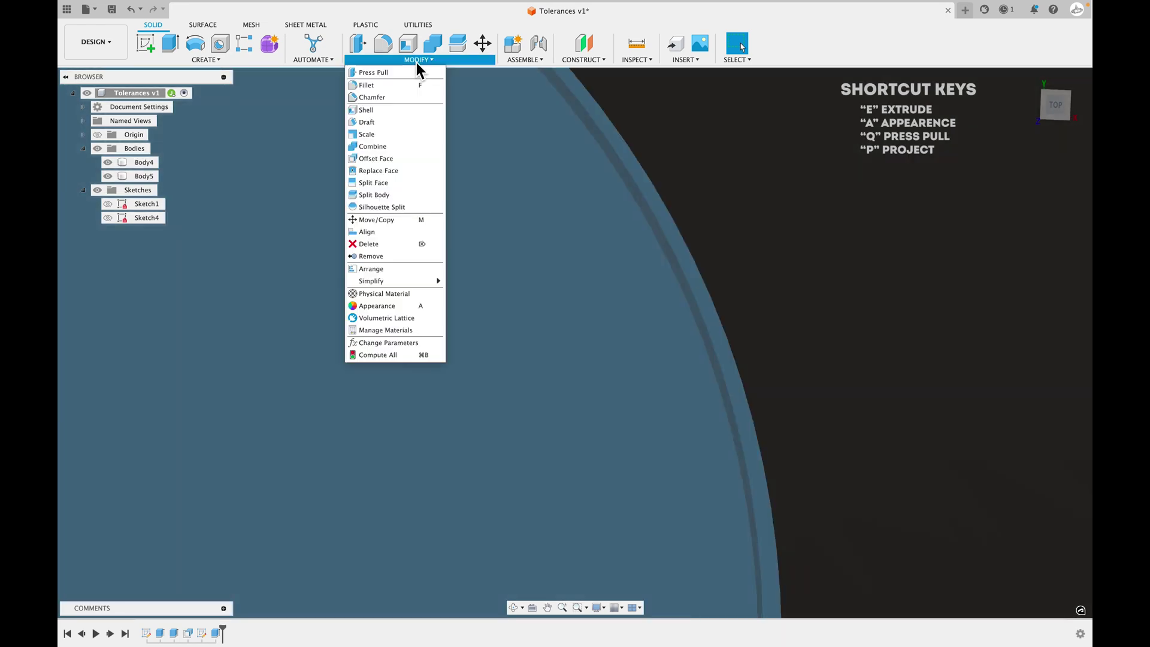
pyautogui.click(386, 343)
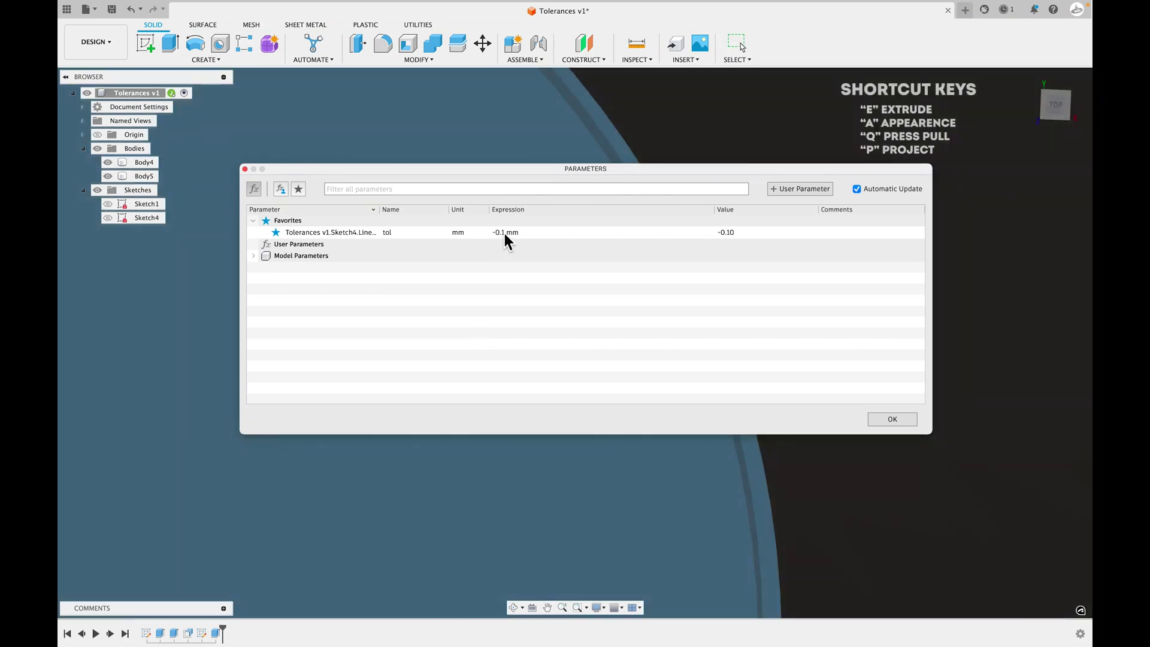
pyautogui.doubleClick(503, 233)
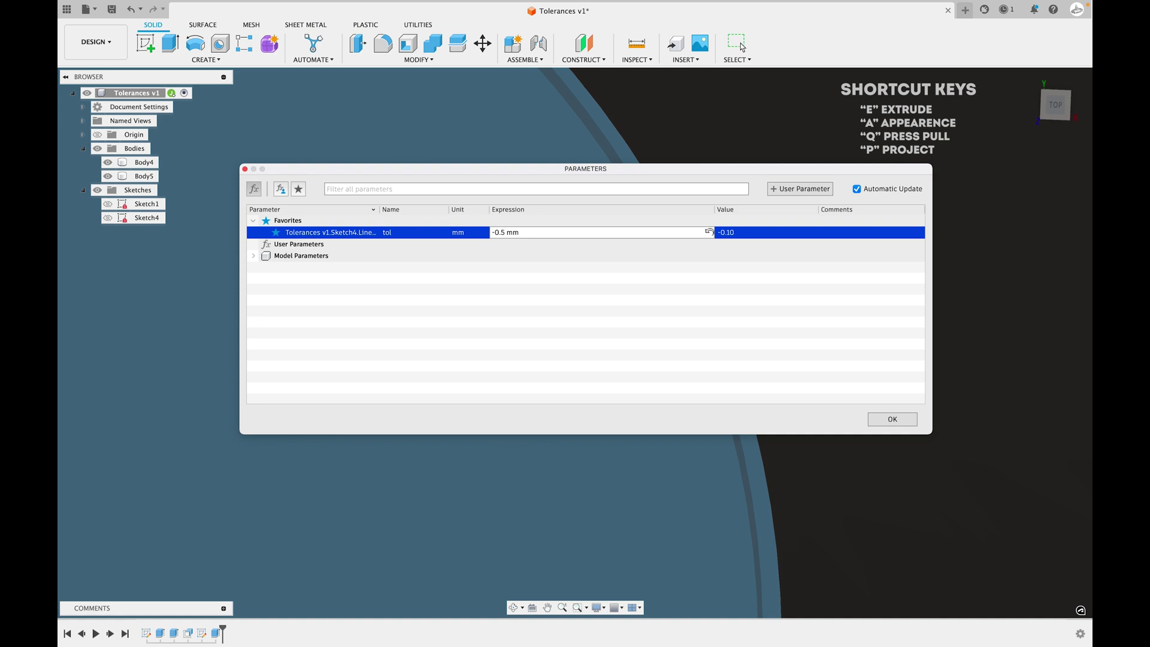
pyautogui.click(893, 419)
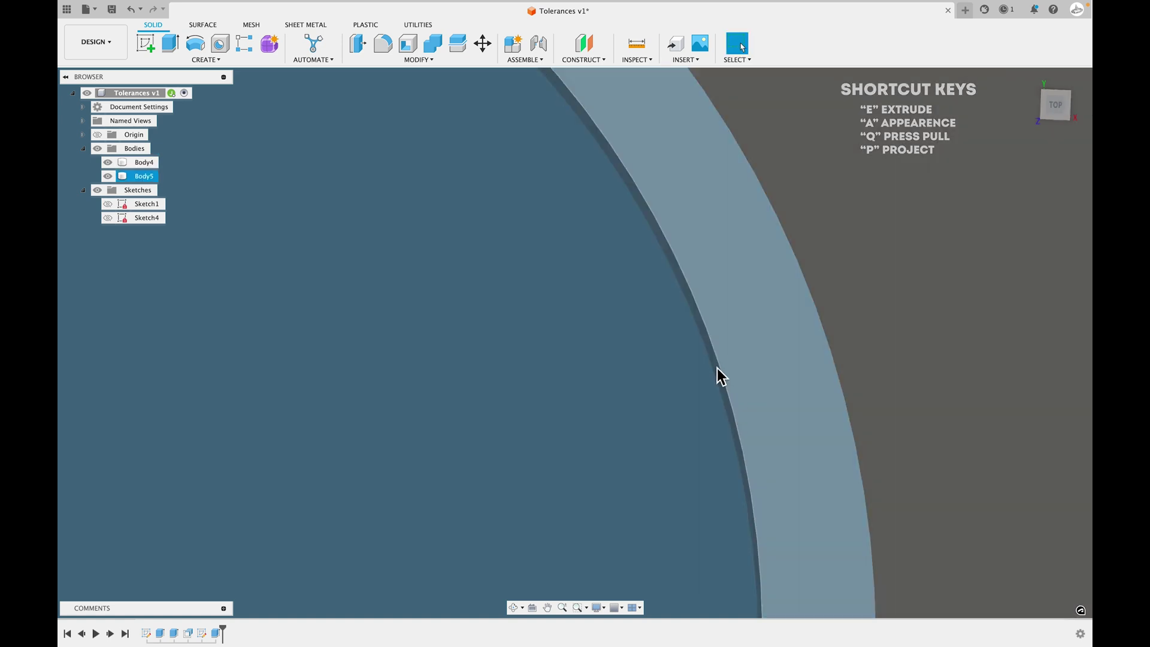
# - Select Body4 and the thumb-shaped body on the model to inspect them
pyautogui.click(535, 472)
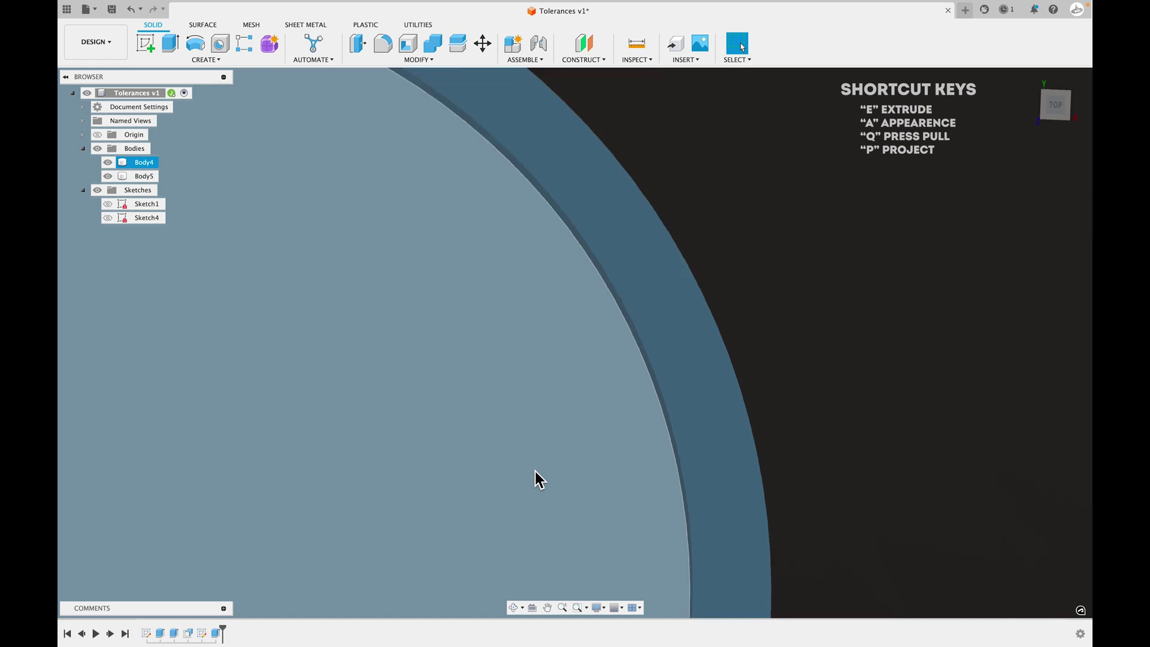
pyautogui.scroll(-8, 535, 471)
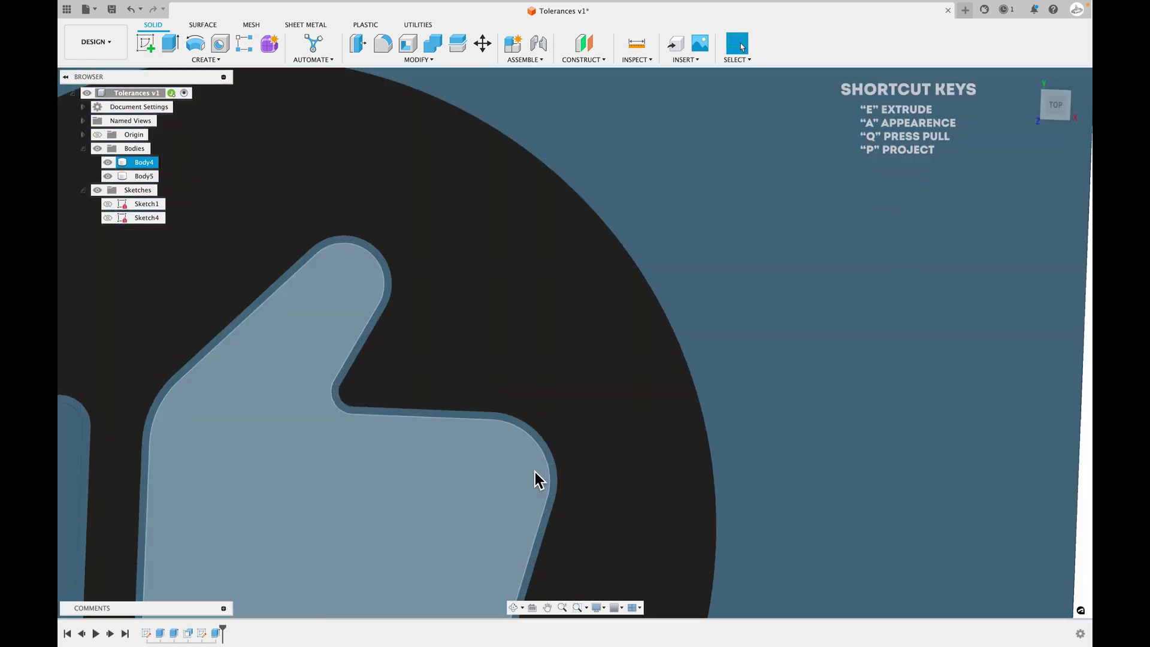
pyautogui.scroll(10, 534, 472)
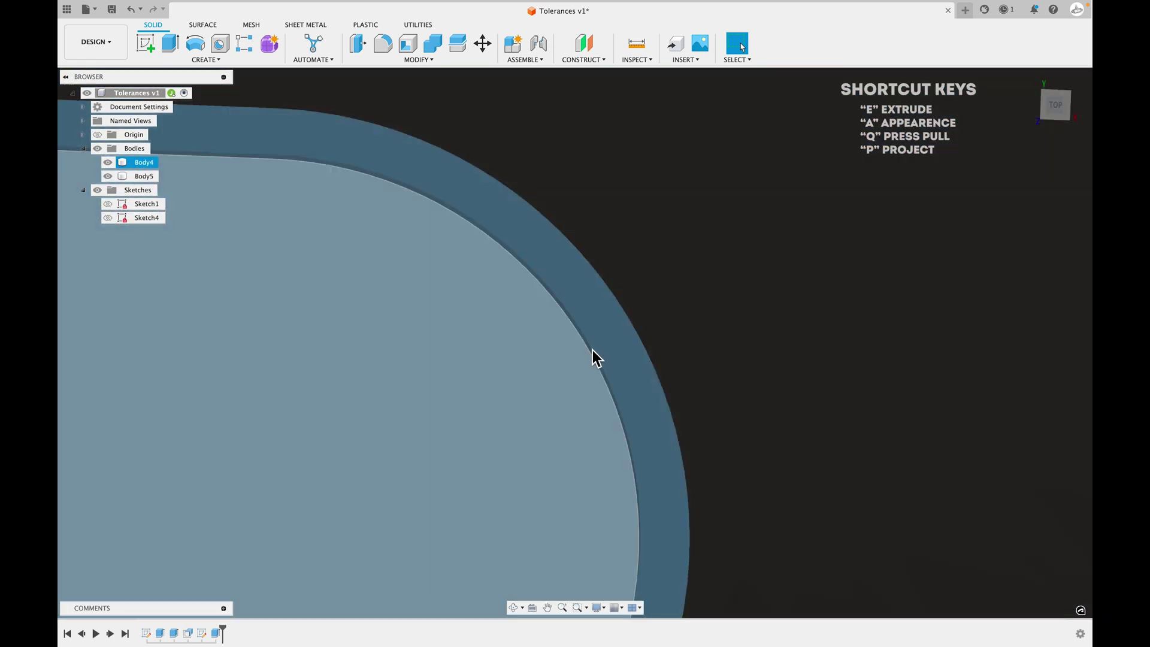
pyautogui.press('Escape')
pyautogui.scroll(-5, 525, 415)
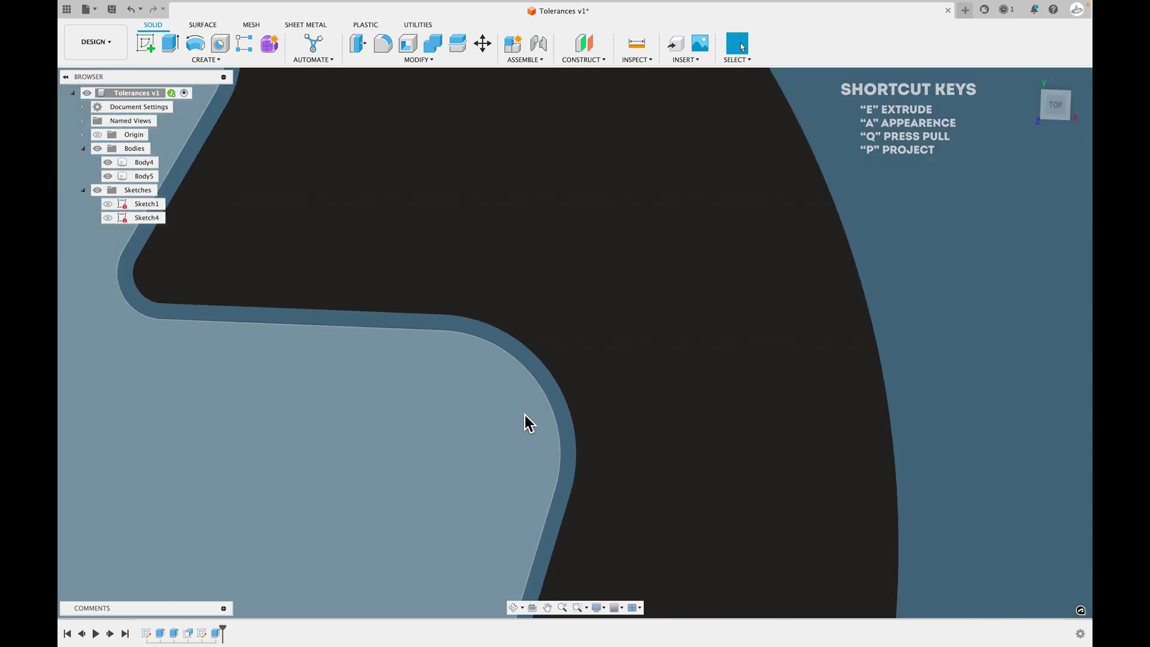
pyautogui.scroll(-5, 525, 414)
pyautogui.scroll(3, 599, 308)
pyautogui.click(547, 354)
pyautogui.scroll(8, 509, 416)
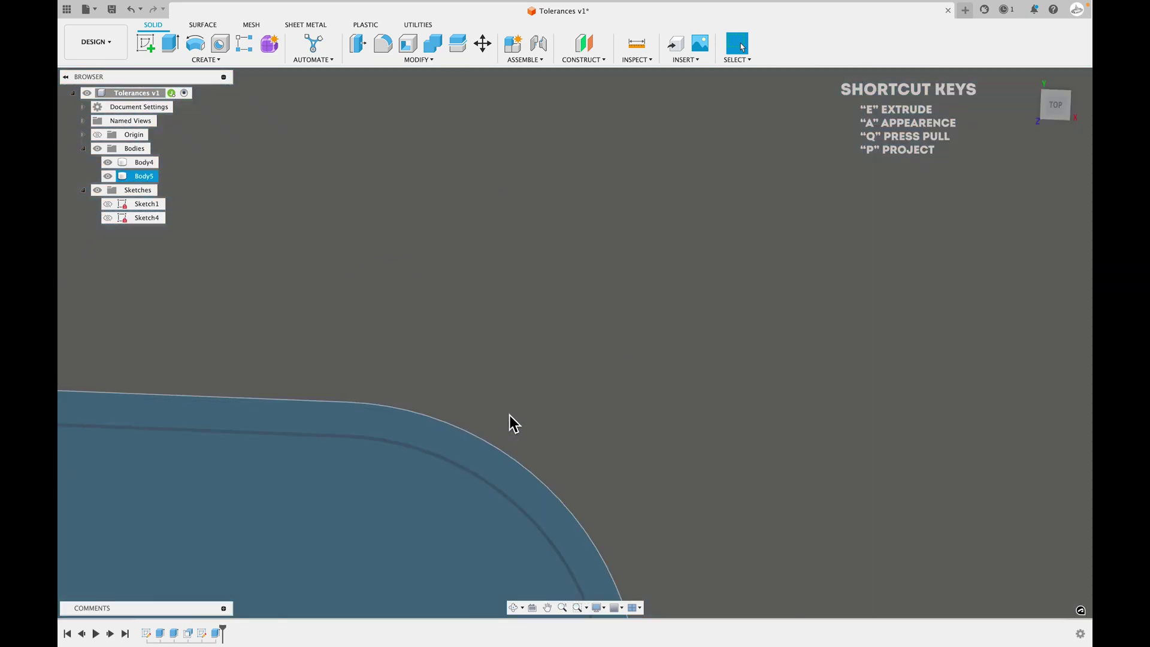
pyautogui.scroll(3, 547, 342)
pyautogui.click(547, 411)
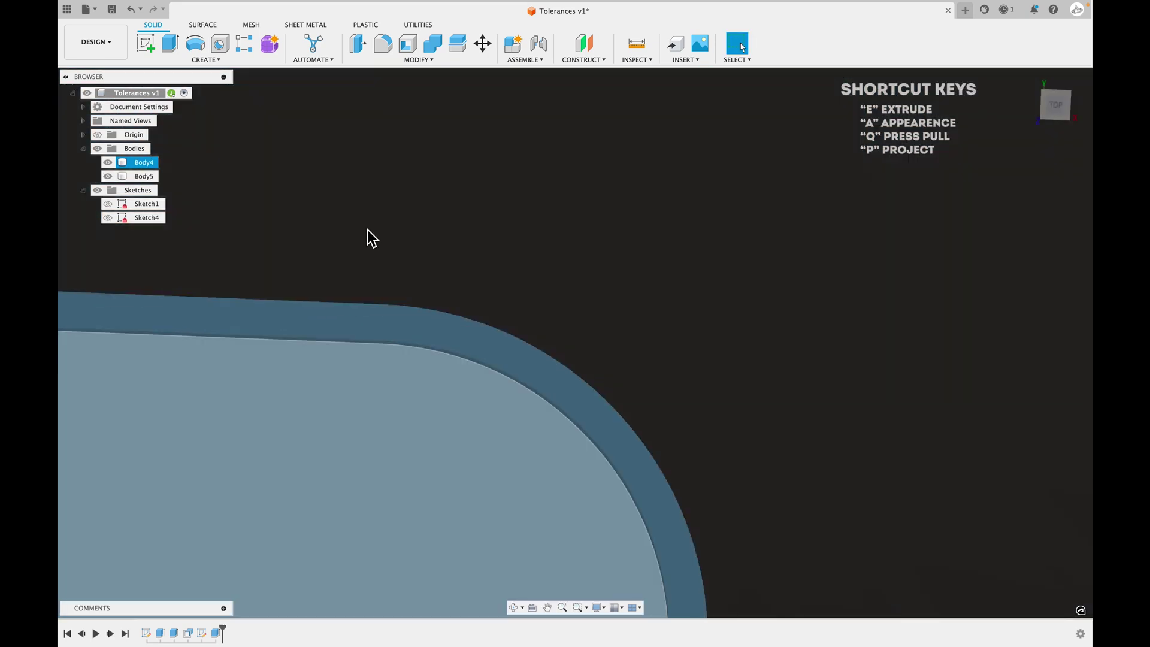
# - Reopen Change Parameters and change the tol expression from -0.5 mm to -0.2 mm
pyautogui.click(419, 59)
pyautogui.click(390, 352)
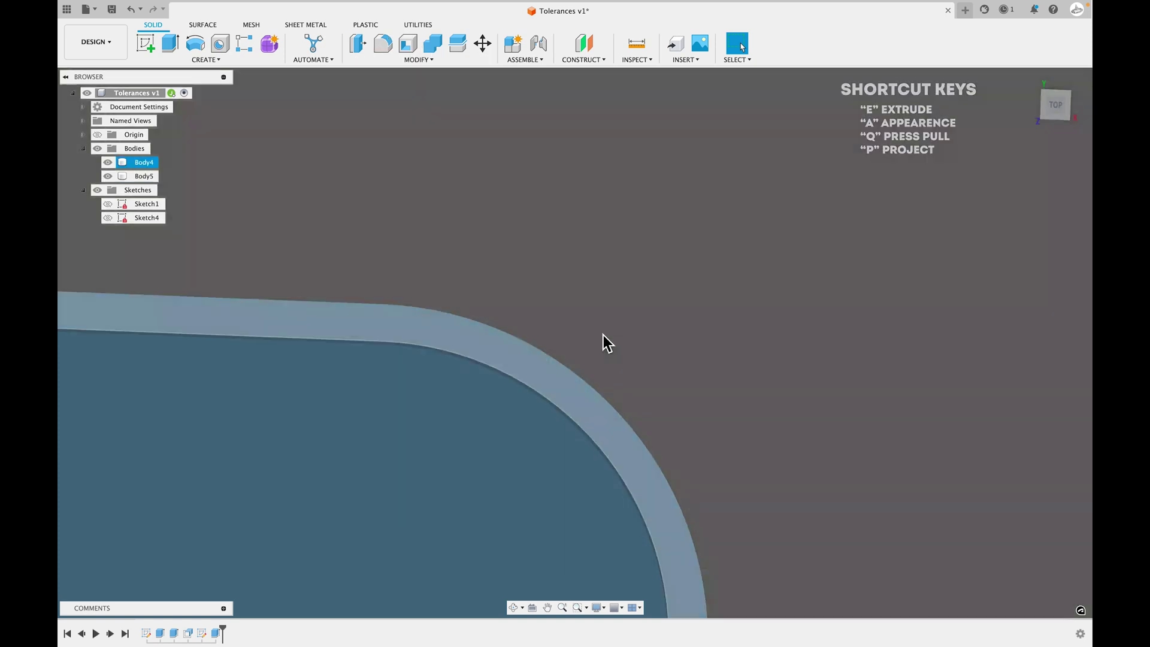
pyautogui.click(505, 233)
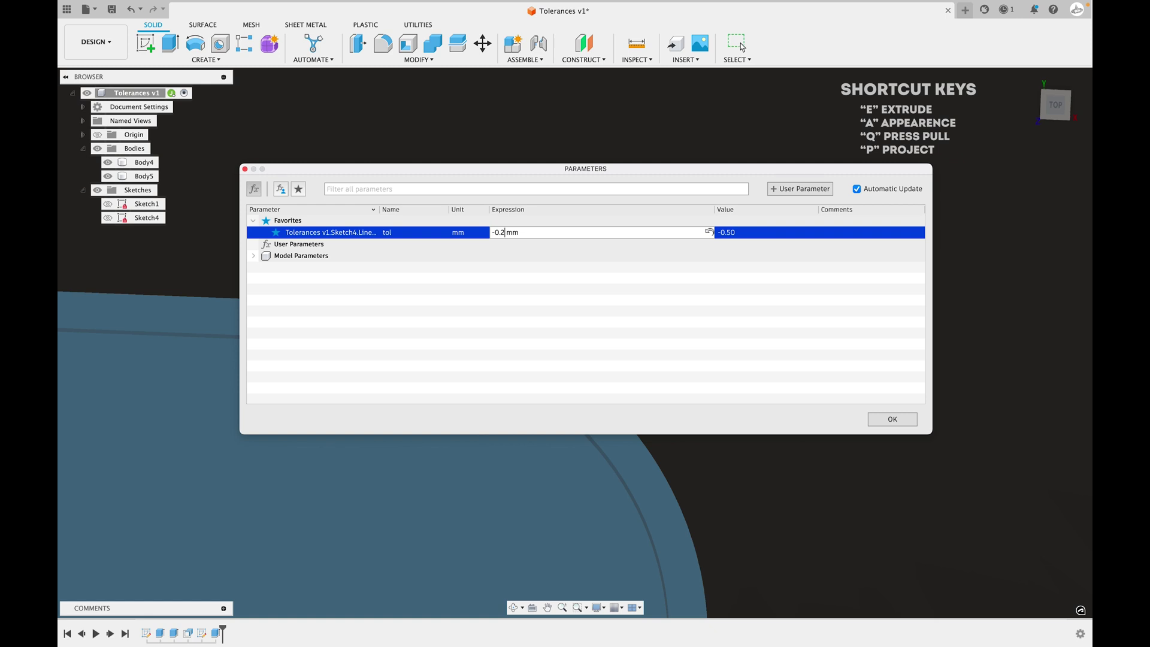
# - Commit tol as -0.2 mm, close Parameters, and zoom along the insert's gap
pyautogui.press('Return')
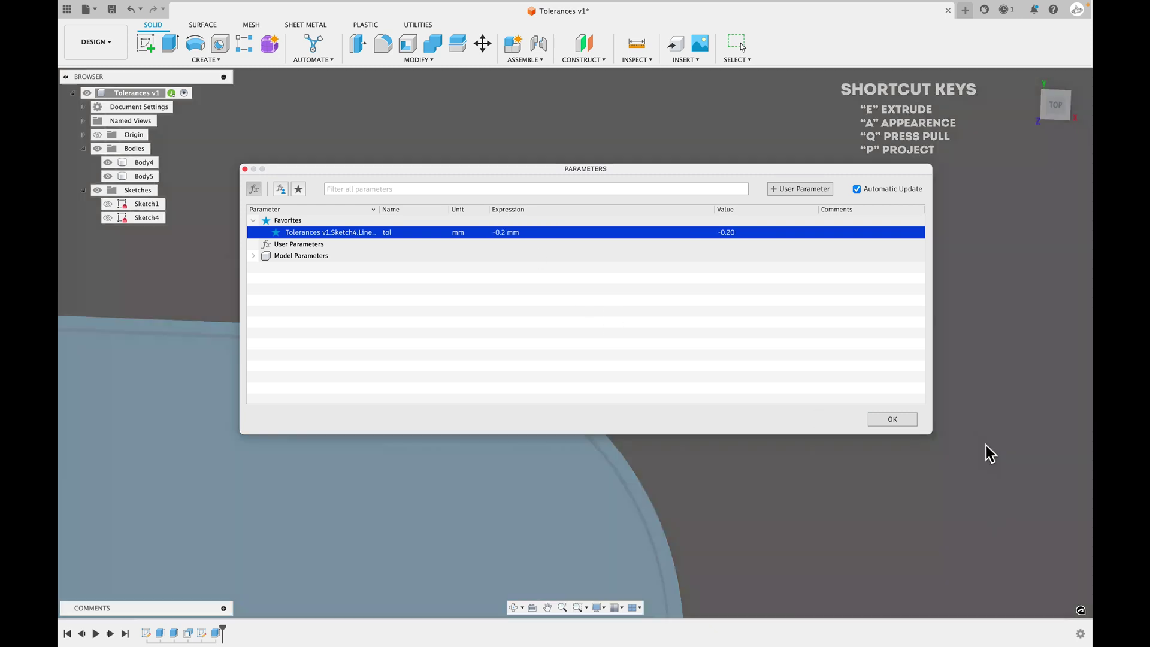
pyautogui.click(893, 419)
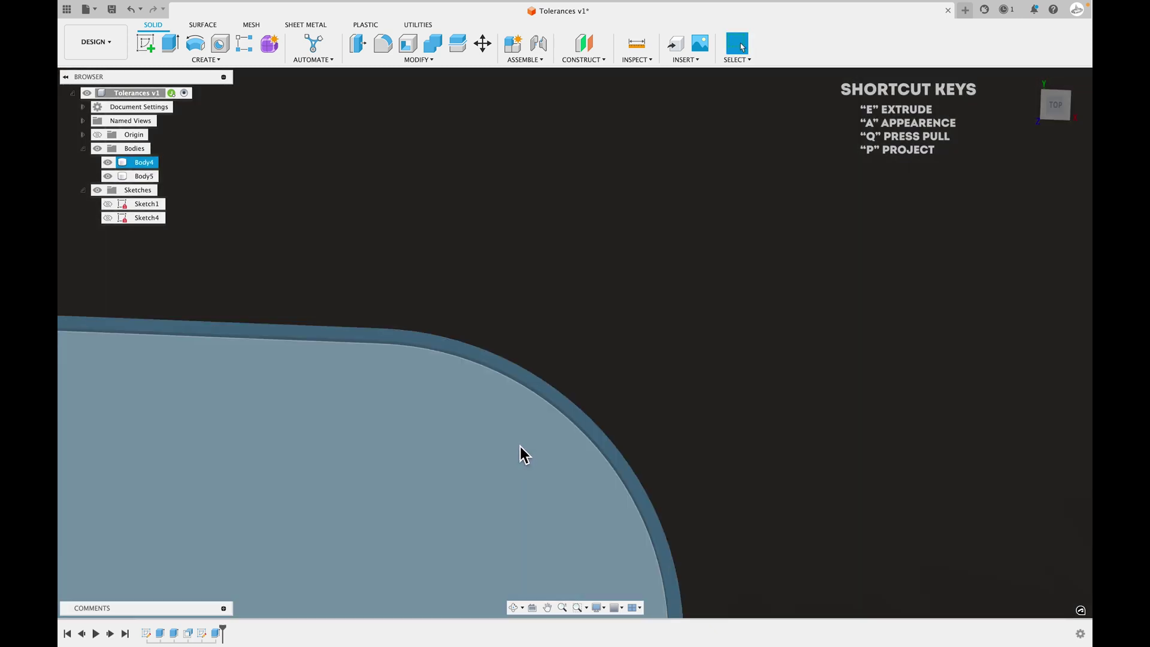
pyautogui.moveTo(496, 465); pyautogui.dragTo(599, 413, button='middle')
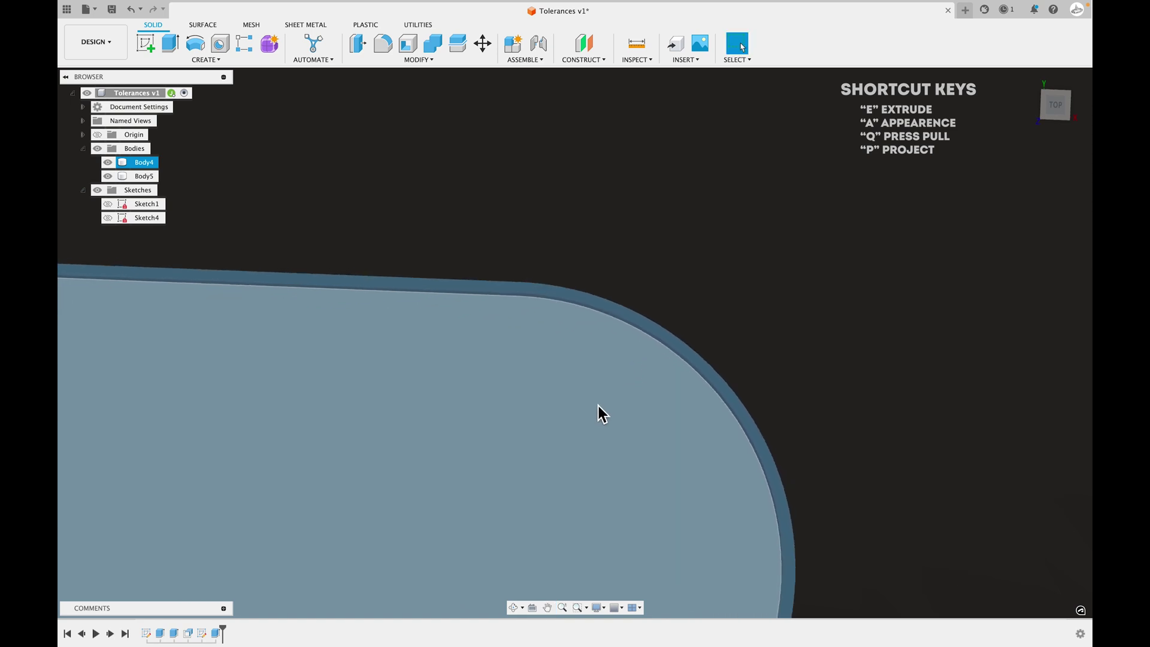
pyautogui.scroll(-2, 527, 455)
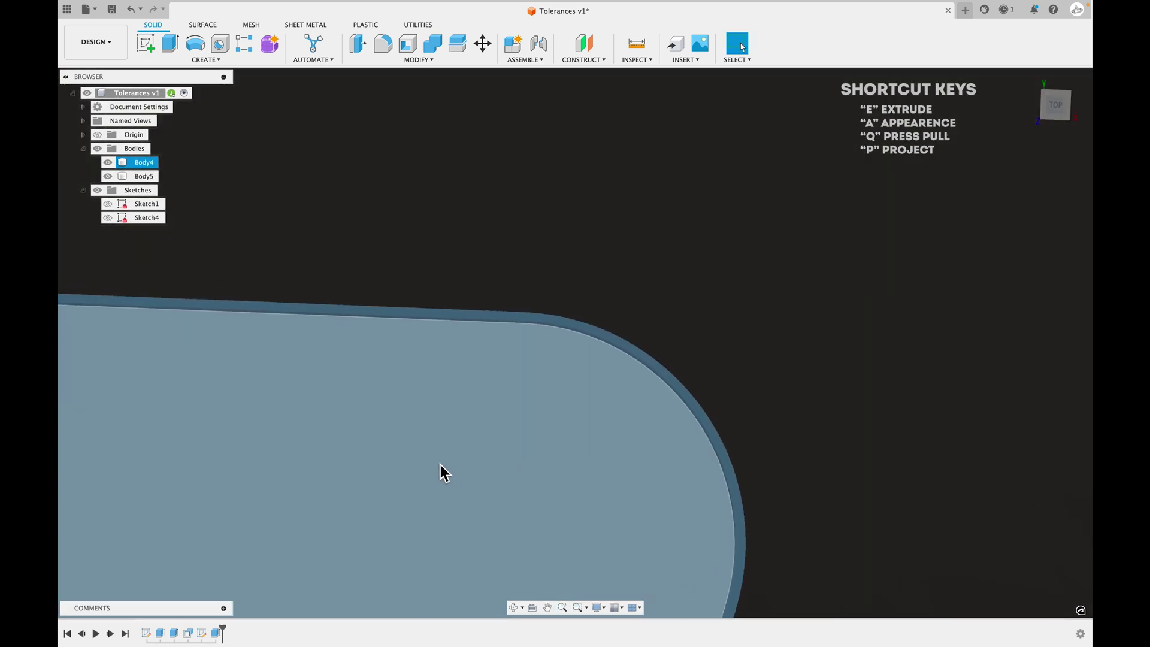
pyautogui.scroll(-5, 599, 407)
pyautogui.scroll(-5, 477, 455)
pyautogui.moveTo(474, 456); pyautogui.dragTo(561, 447, button='middle')
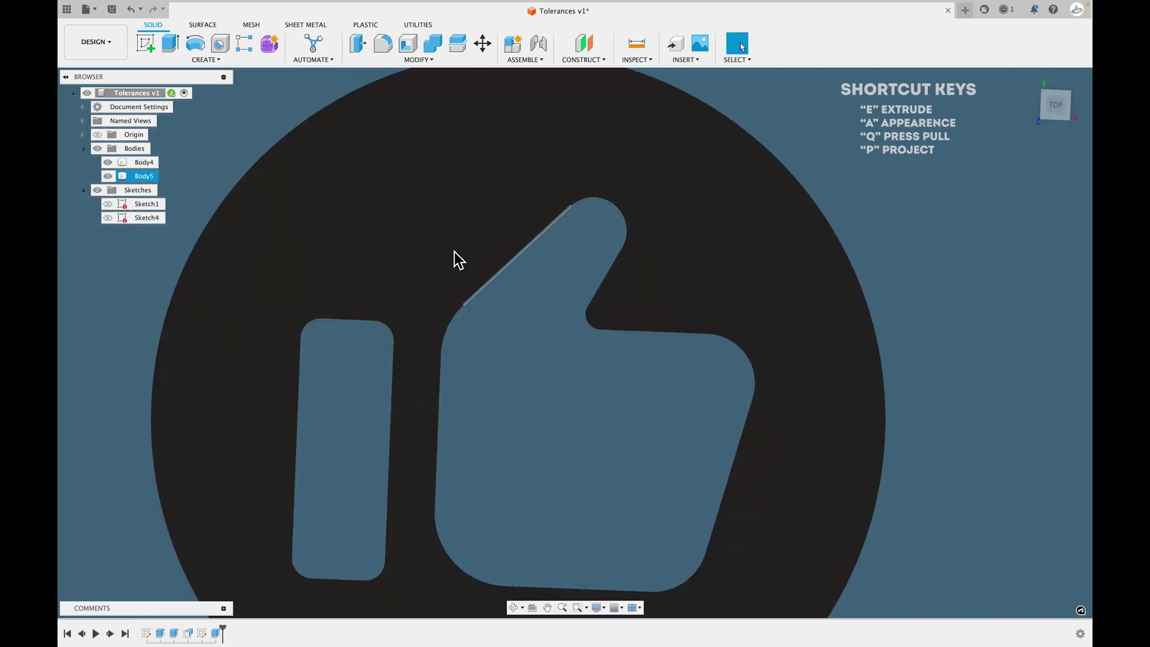
# - Select the disc and thumb bodies to check the gap, then return to the Home view
pyautogui.click(449, 279)
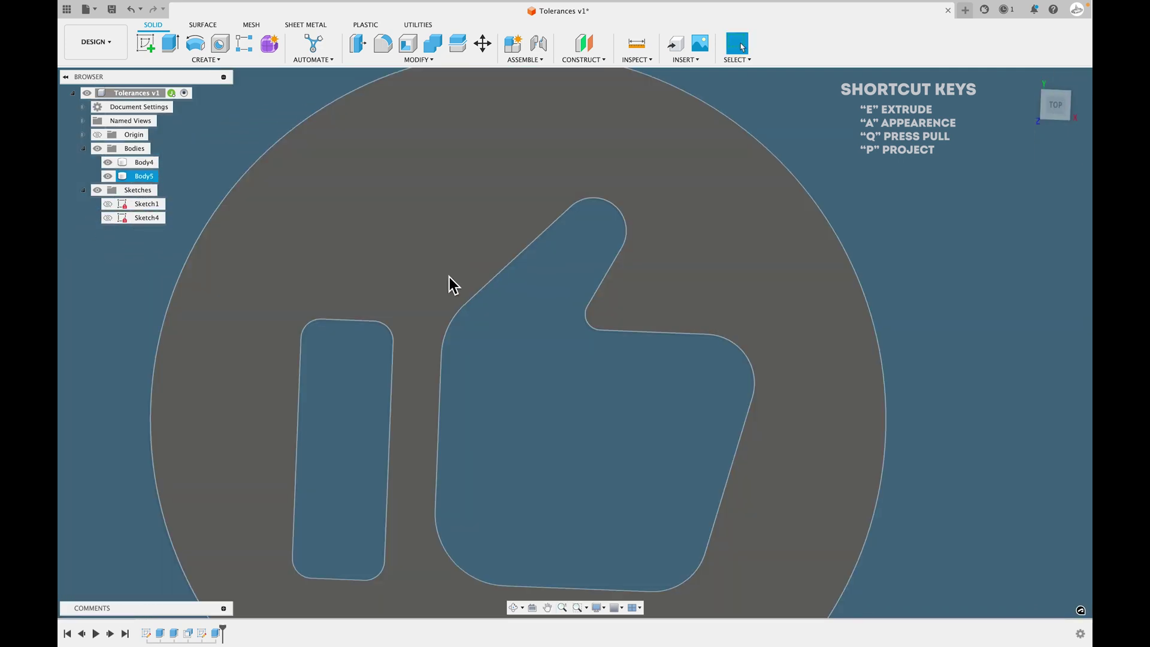
pyautogui.click(487, 376)
pyautogui.scroll(-2, 488, 380)
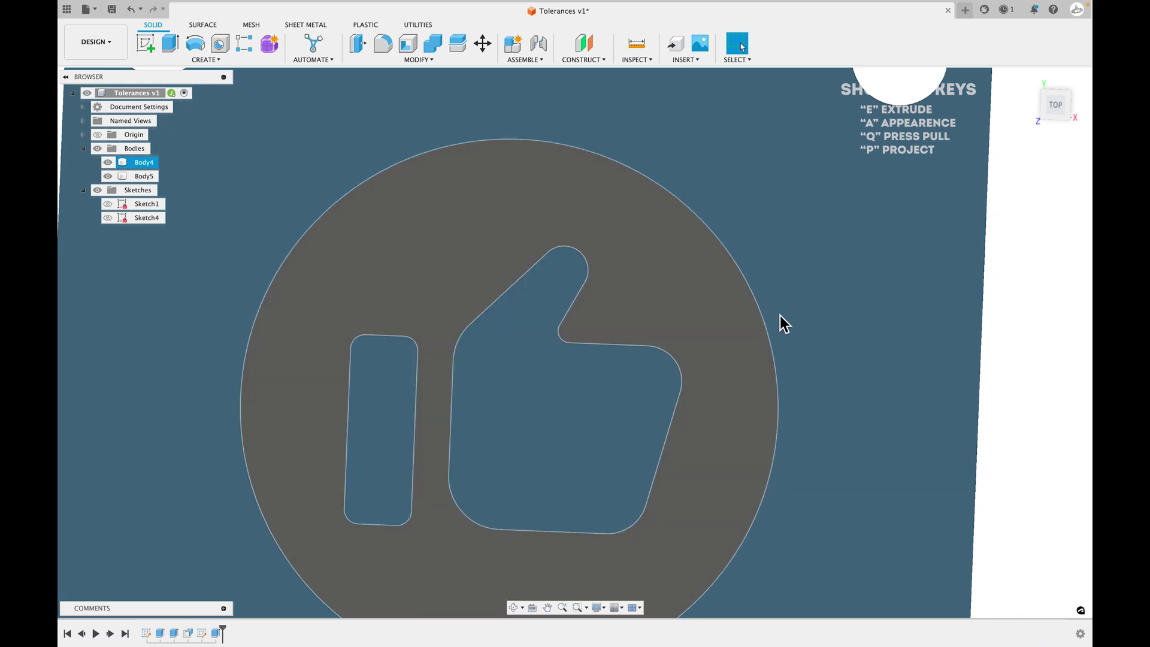
pyautogui.click(785, 323)
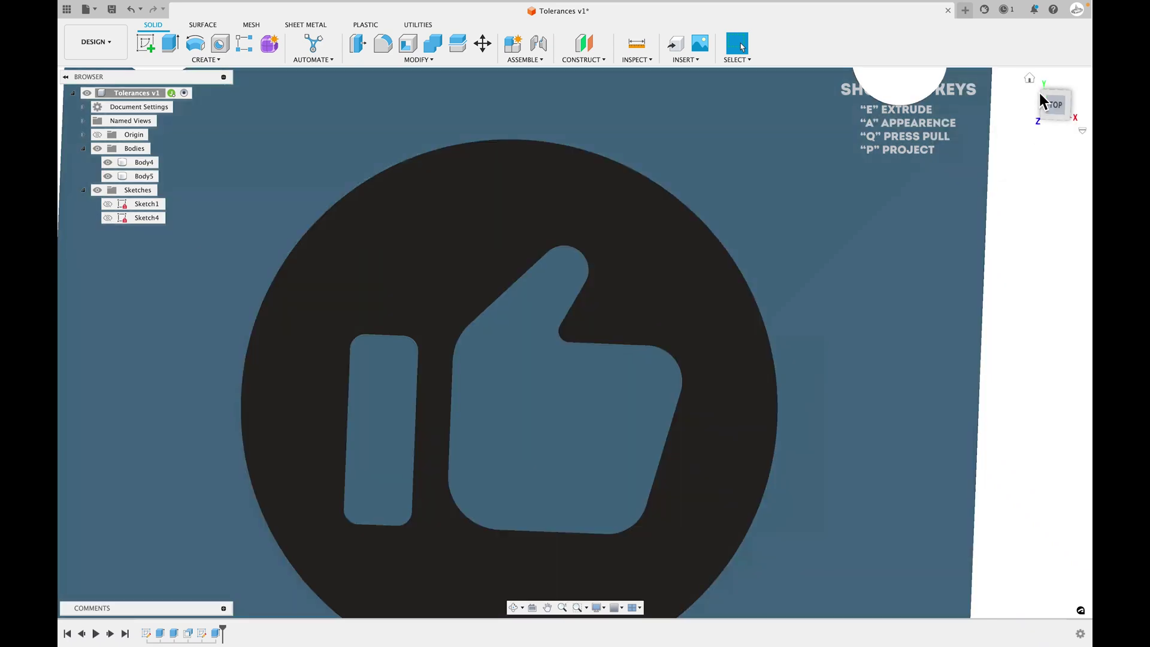
pyautogui.click(1034, 81)
pyautogui.click(701, 307)
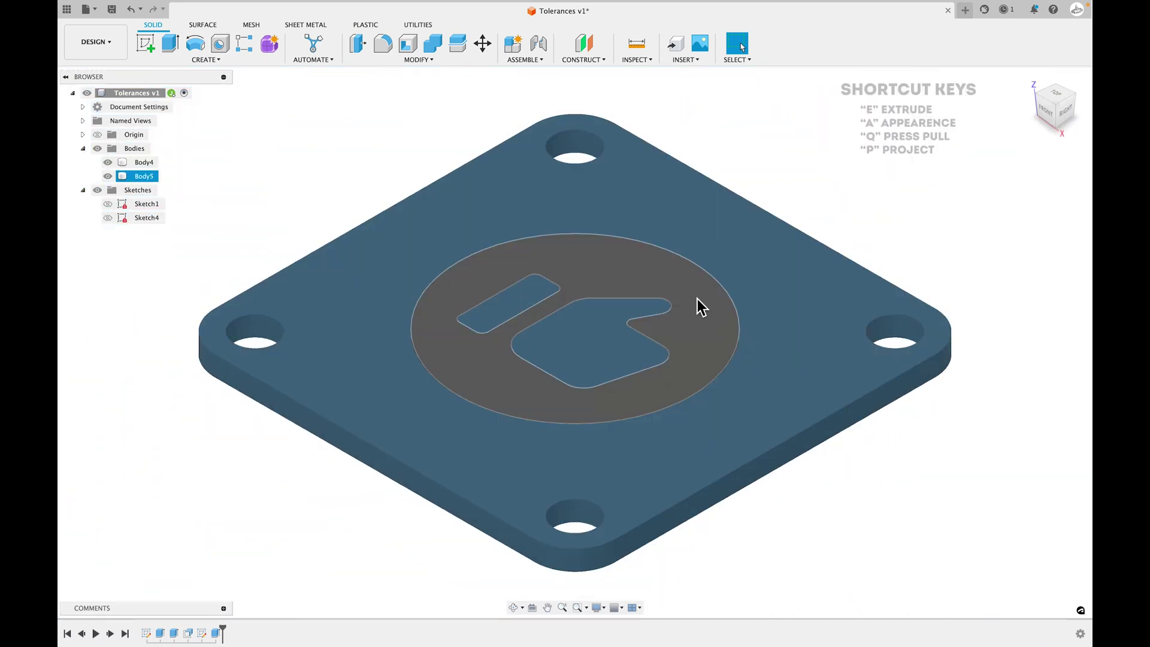
pyautogui.scroll(3, 514, 298)
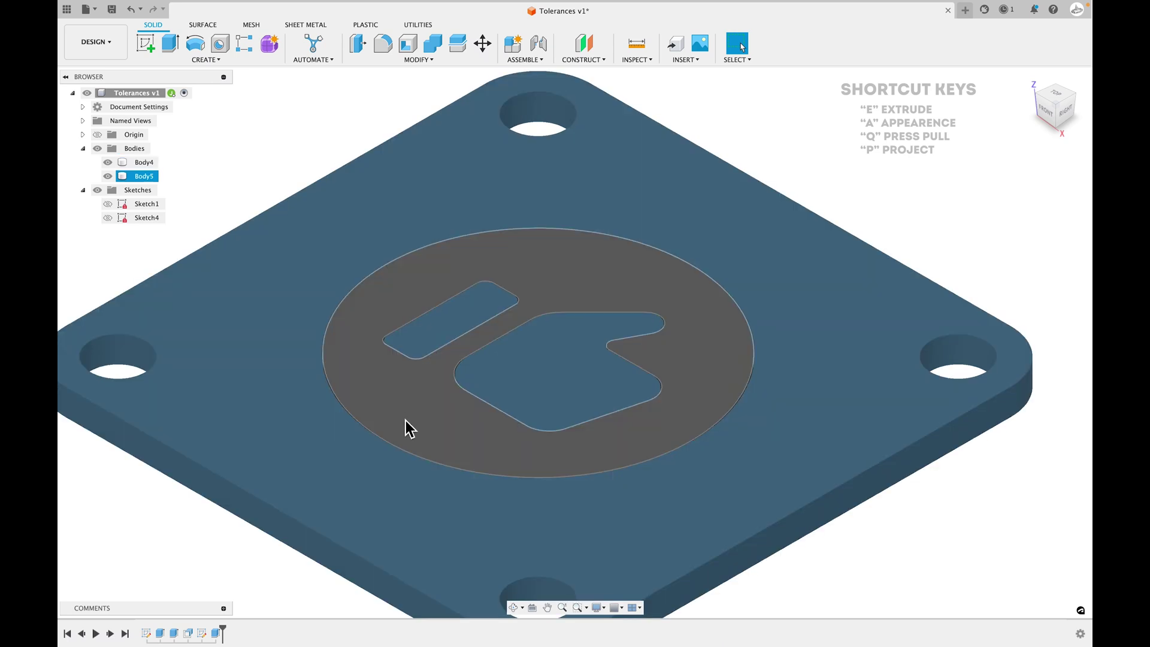
pyautogui.press('Escape')
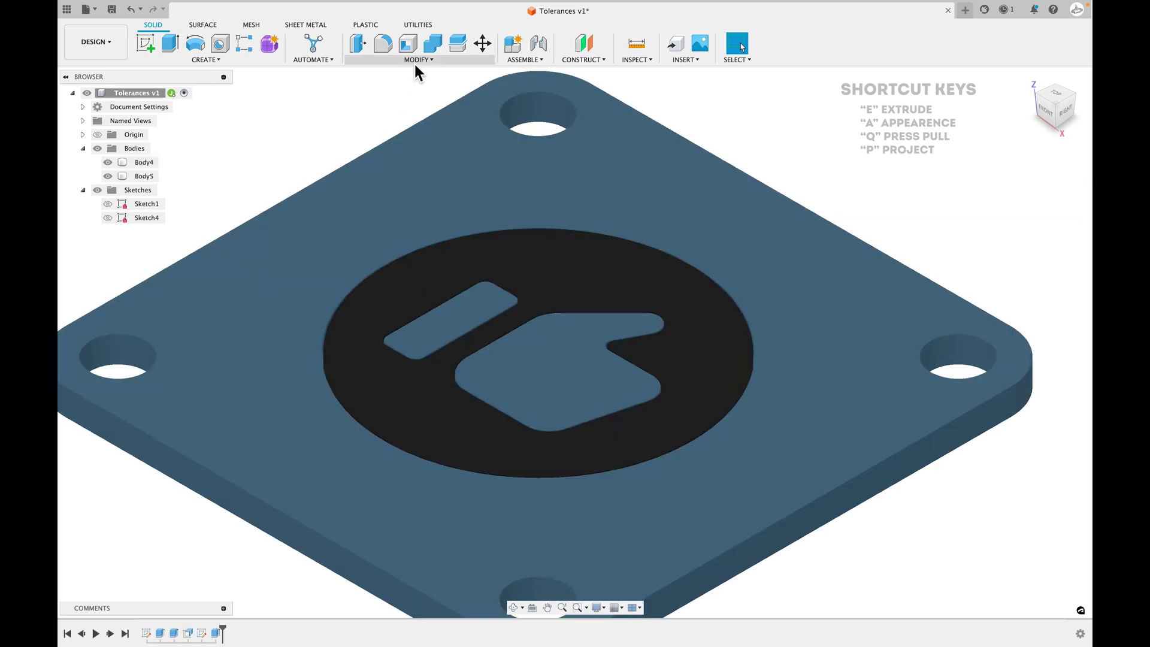
# - Start a chamfer selecting the plate's top face, the disc faces and the slot edges
pyautogui.click(415, 61)
pyautogui.click(374, 97)
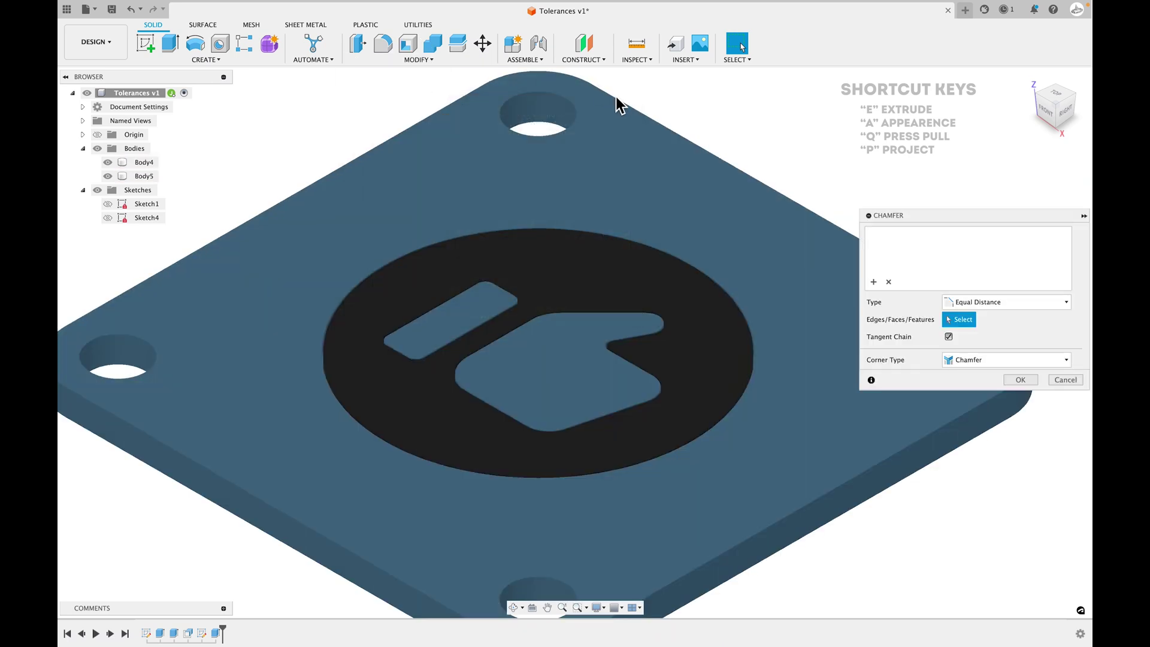
pyautogui.click(579, 103)
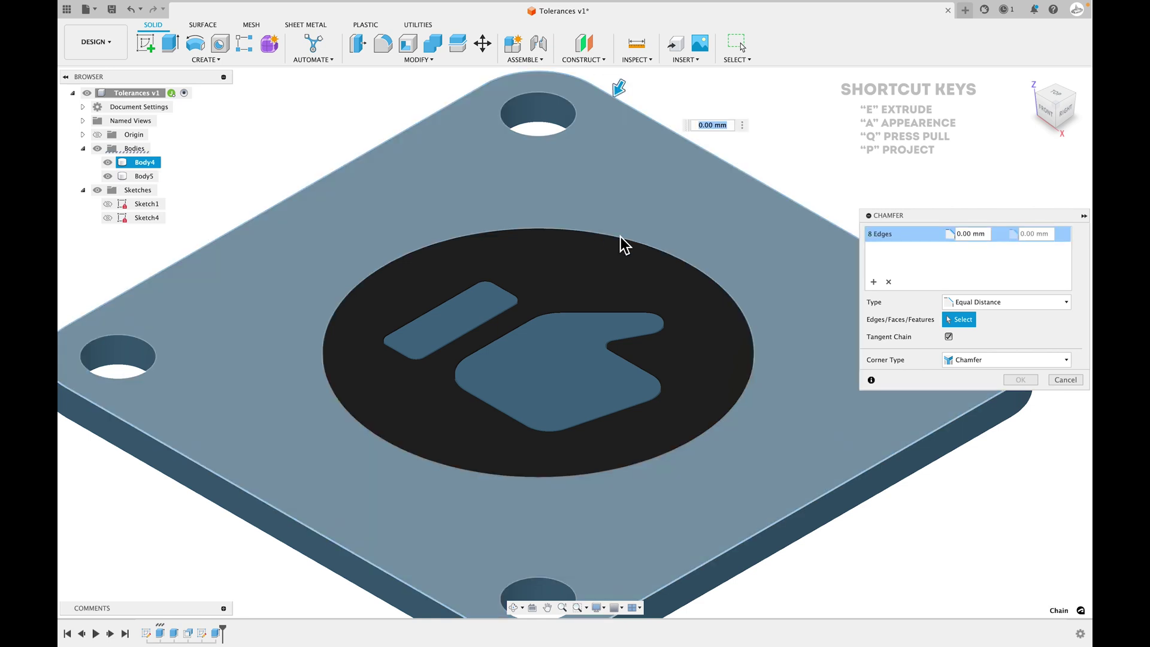
pyautogui.scroll(5, 707, 270)
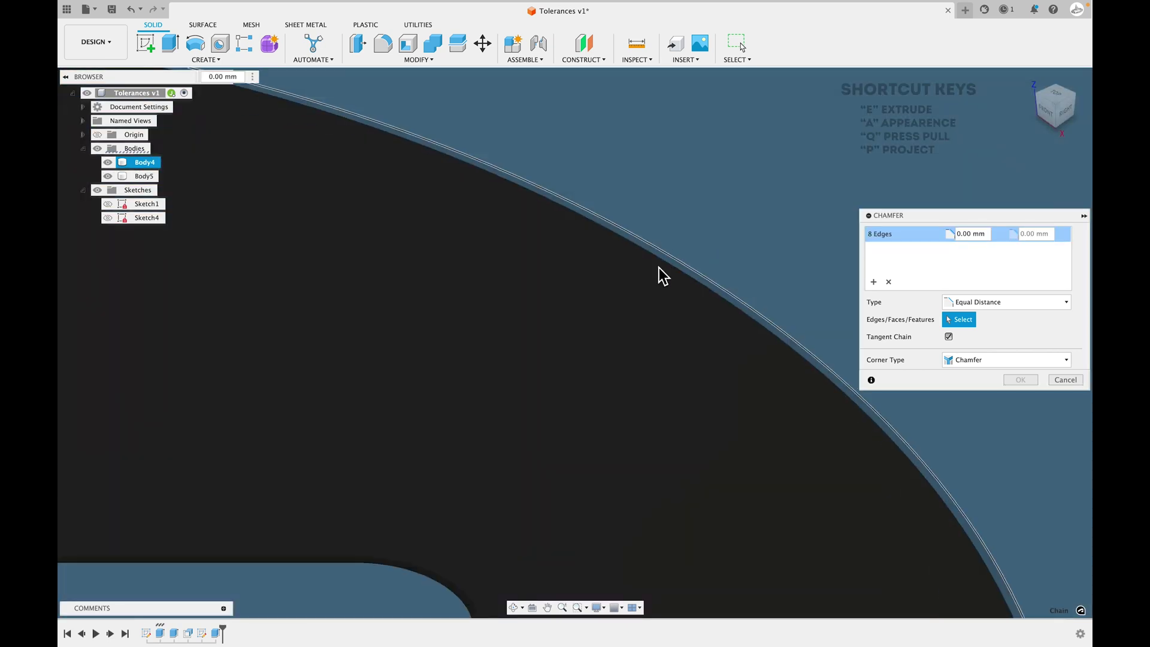
pyautogui.click(542, 462)
pyautogui.scroll(-3, 508, 490)
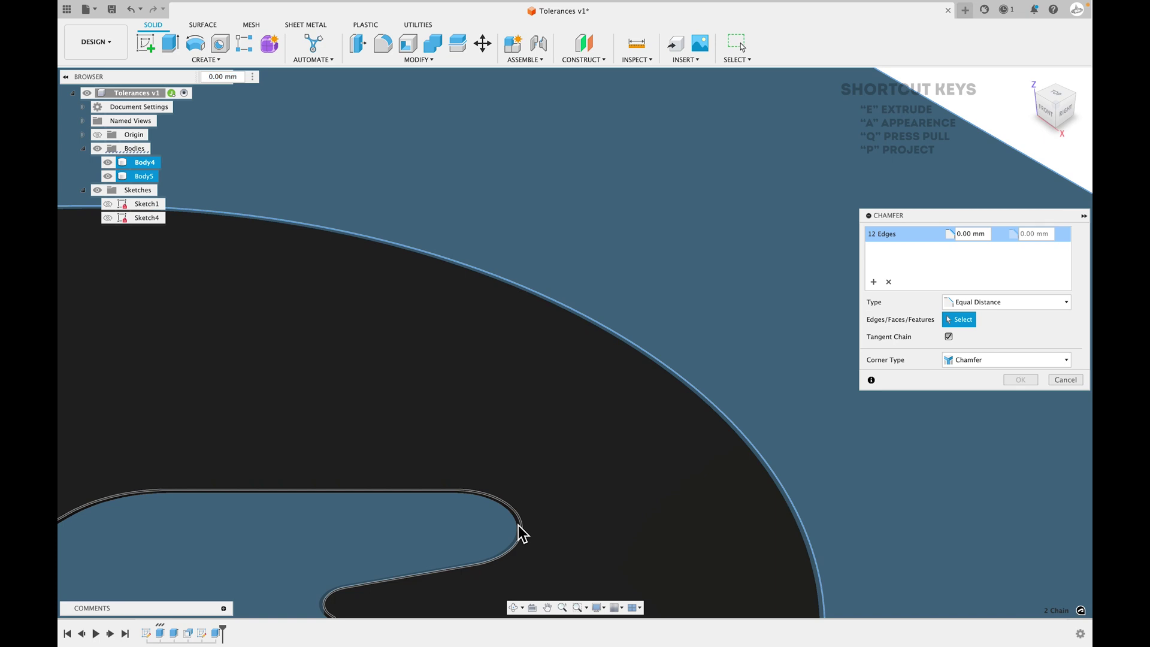
pyautogui.click(488, 441)
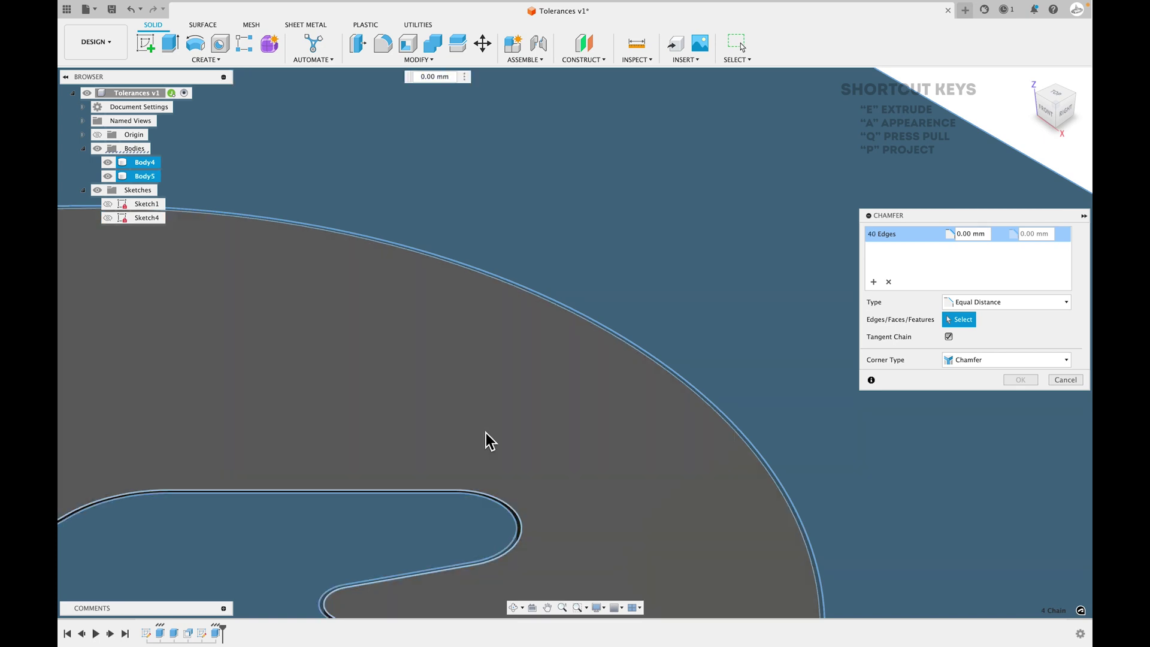
pyautogui.scroll(-1, 473, 438)
pyautogui.keyDown('shift'); pyautogui.moveTo(367, 426); pyautogui.dragTo(423, 358, button='middle'); pyautogui.keyUp('shift')
pyautogui.click(422, 358)
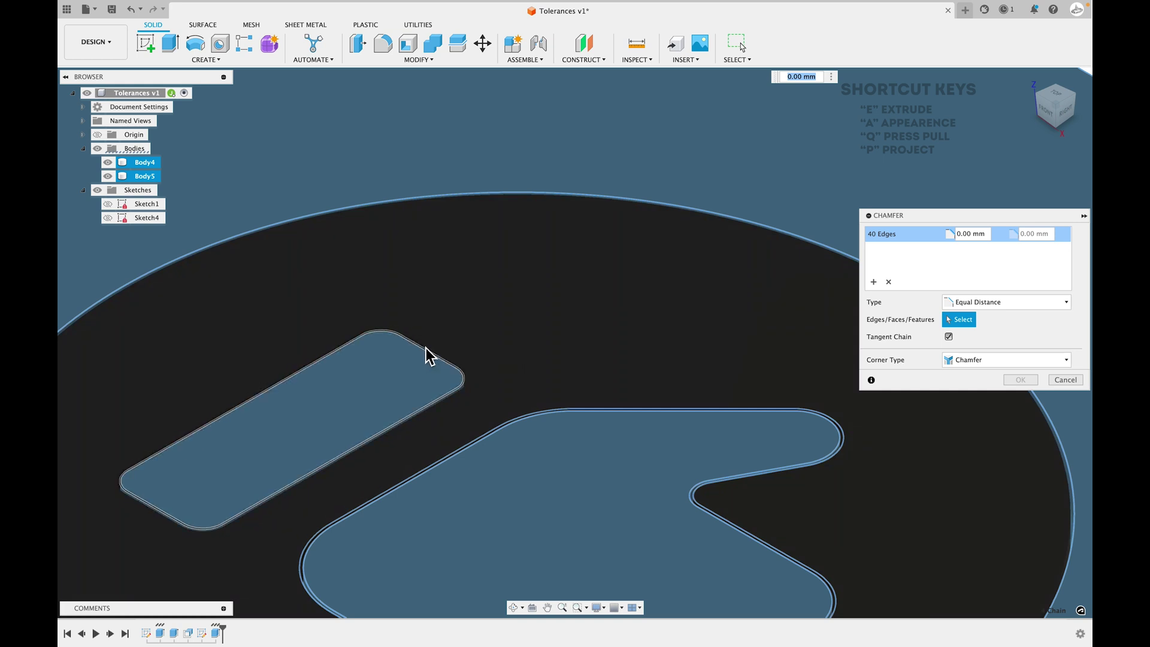
pyautogui.scroll(3, 422, 359)
pyautogui.click(413, 353)
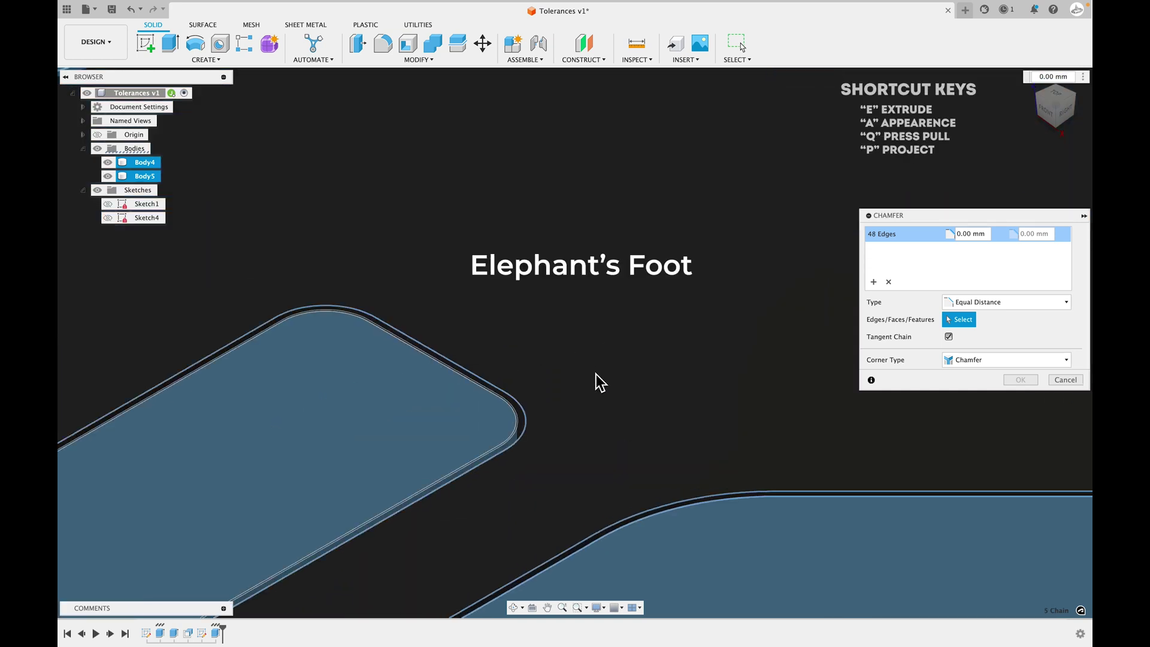
pyautogui.scroll(-5, 656, 460)
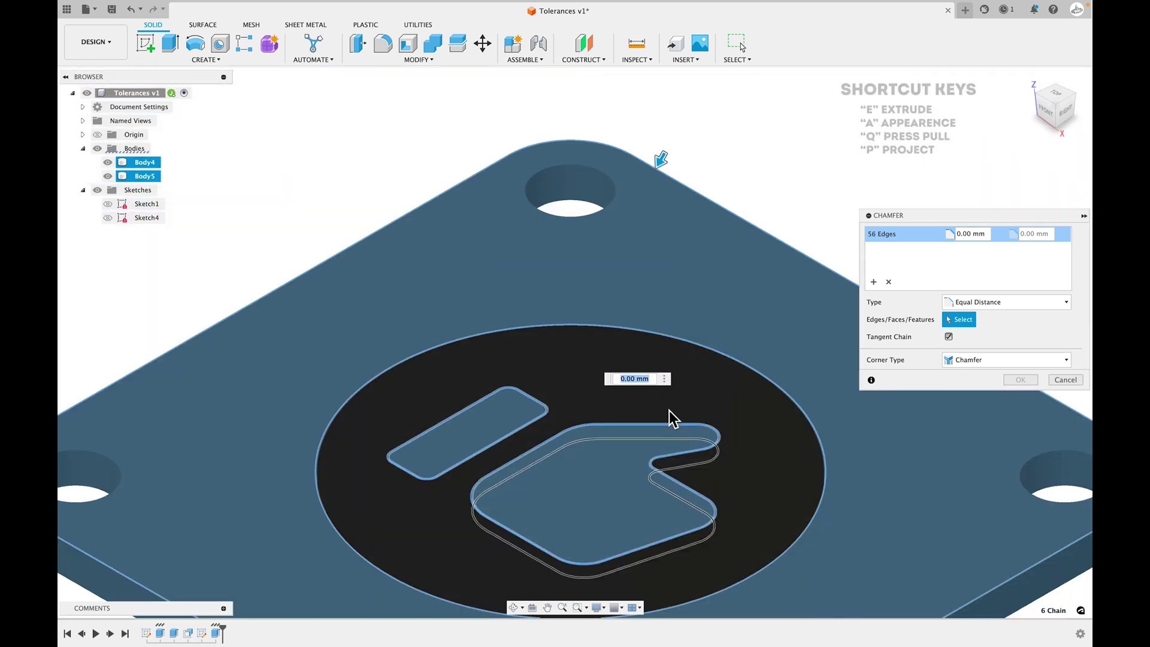
# - Apply a 0.6 mm chamfer distance, then view the plate from the top
pyautogui.write('.6')
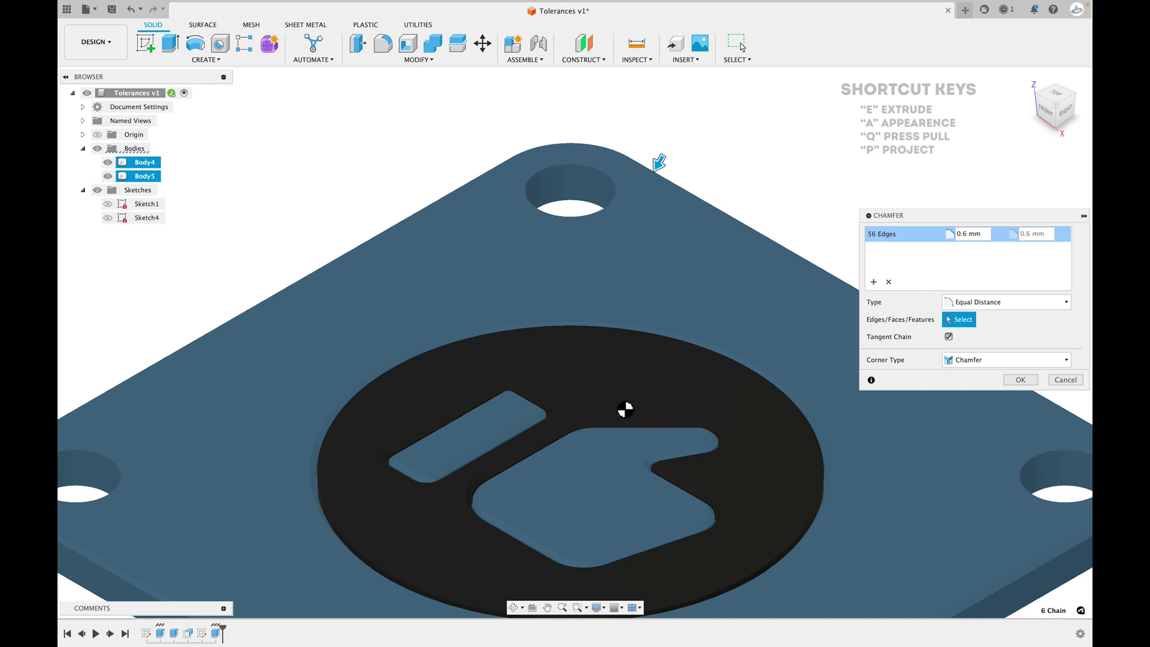
pyautogui.press('Return')
pyautogui.keyDown('shift'); pyautogui.moveTo(617, 403); pyautogui.dragTo(1061, 106, button='middle'); pyautogui.keyUp('shift')
pyautogui.click(1057, 102)
pyautogui.click(777, 335)
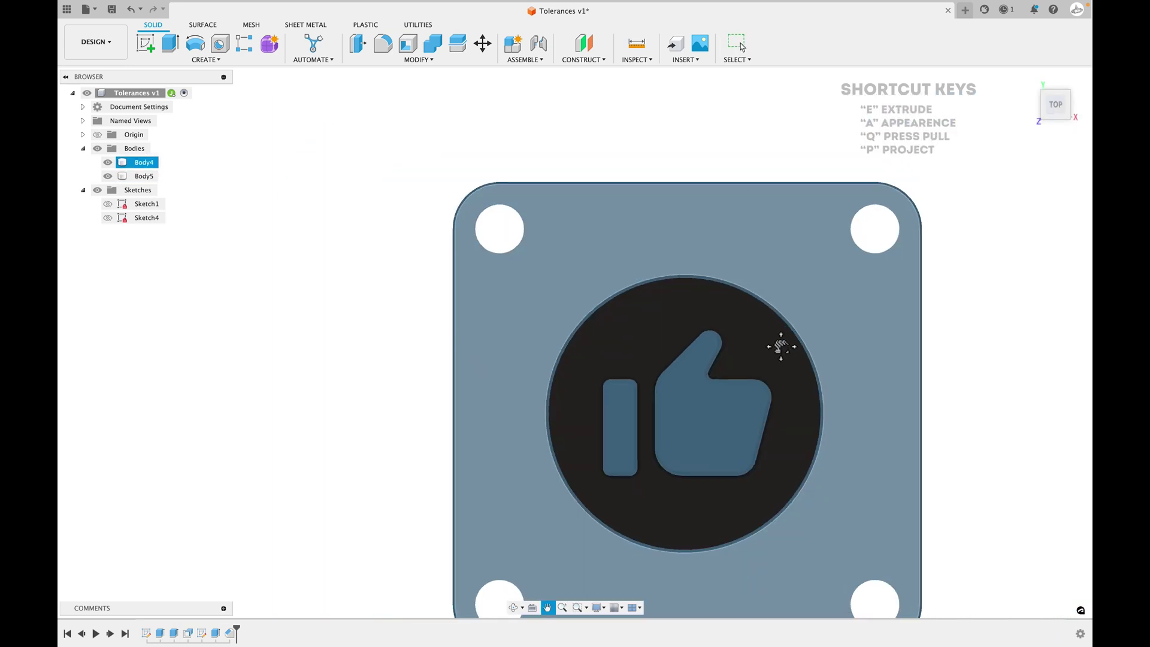
pyautogui.moveTo(777, 341); pyautogui.dragTo(734, 321, button='middle')
pyautogui.scroll(-1, 779, 329)
pyautogui.click(931, 374)
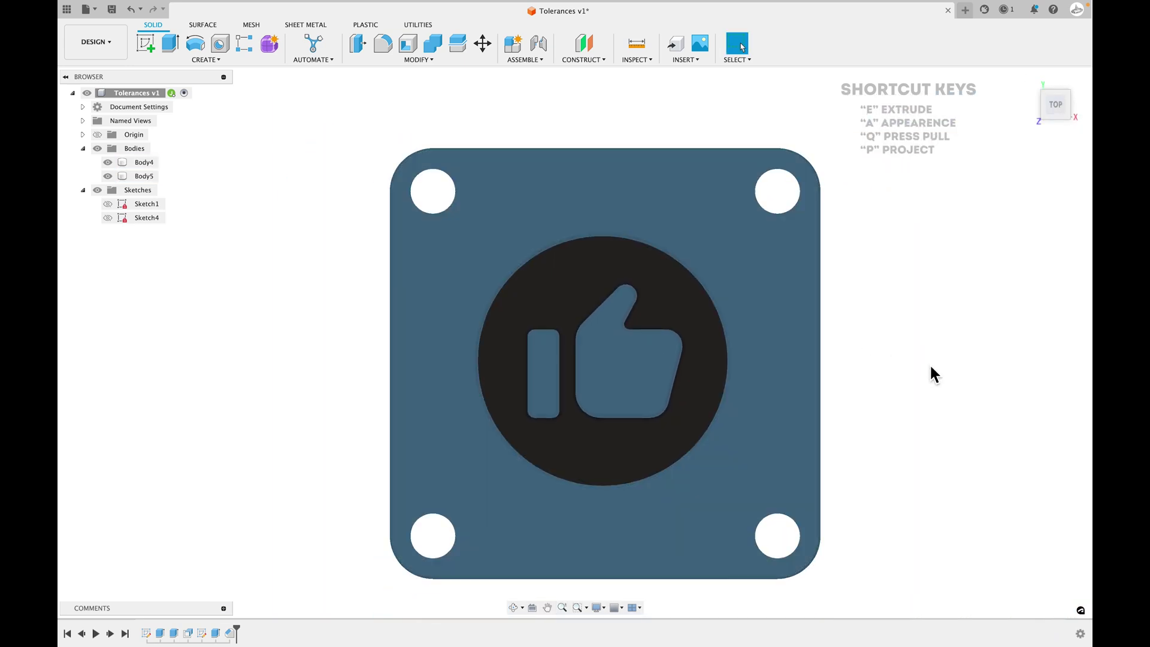
pyautogui.moveTo(924, 369); pyautogui.dragTo(920, 354, button='middle')
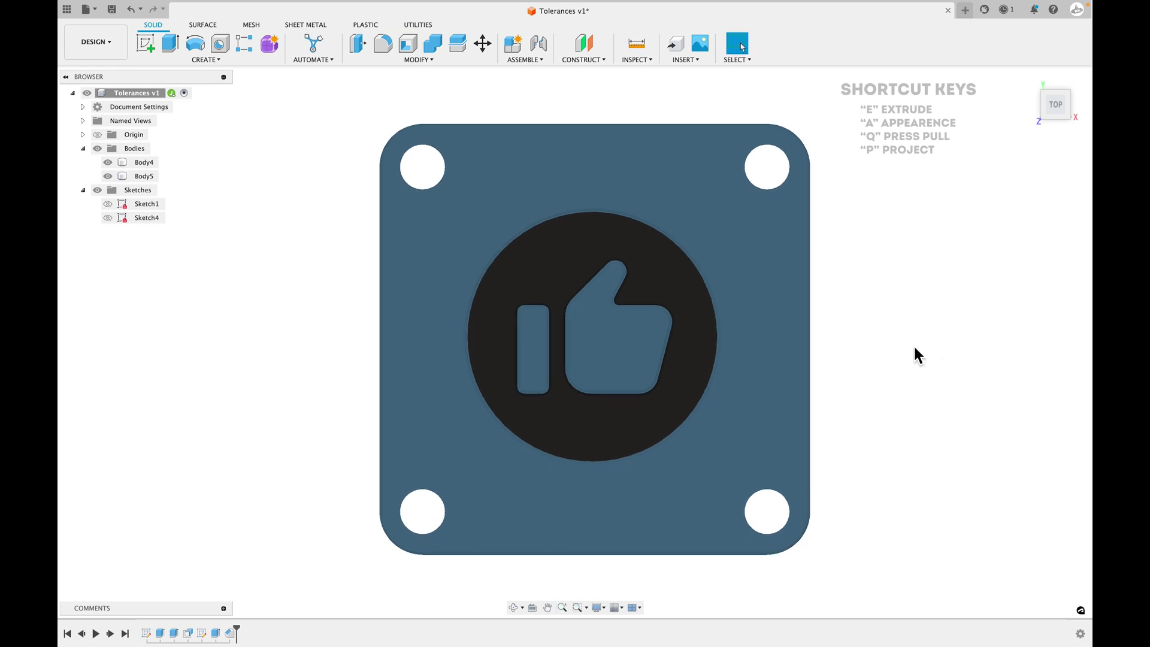